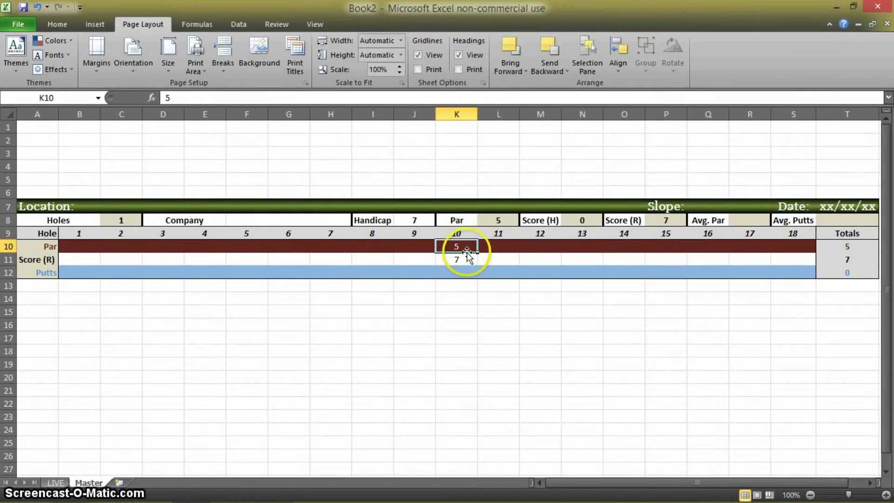
Enter par 5 in L10 and score 8 in L11 for hole 11, then launch Calculator
click(467, 257)
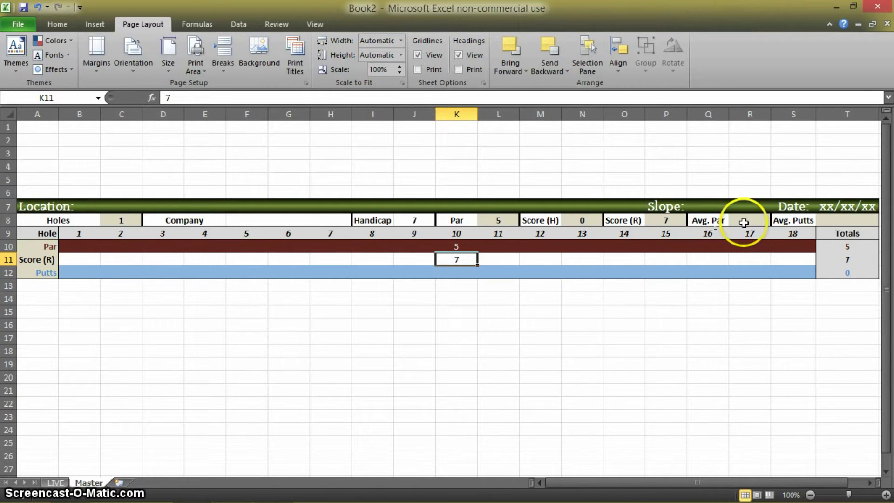
click(499, 246)
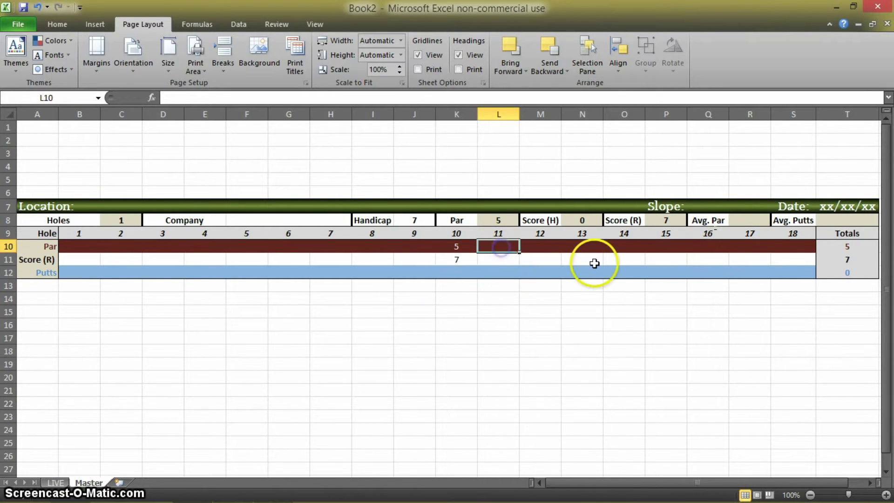
text(5)
key(Tab)
key(Return)
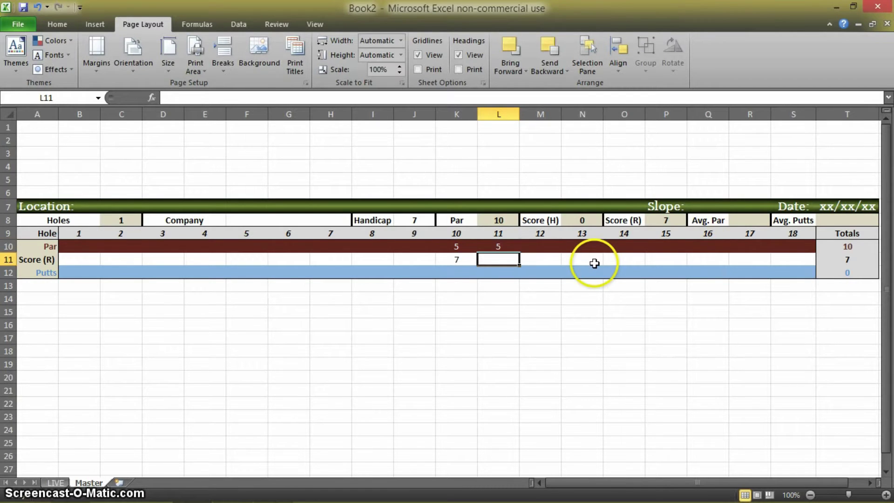
key(Return)
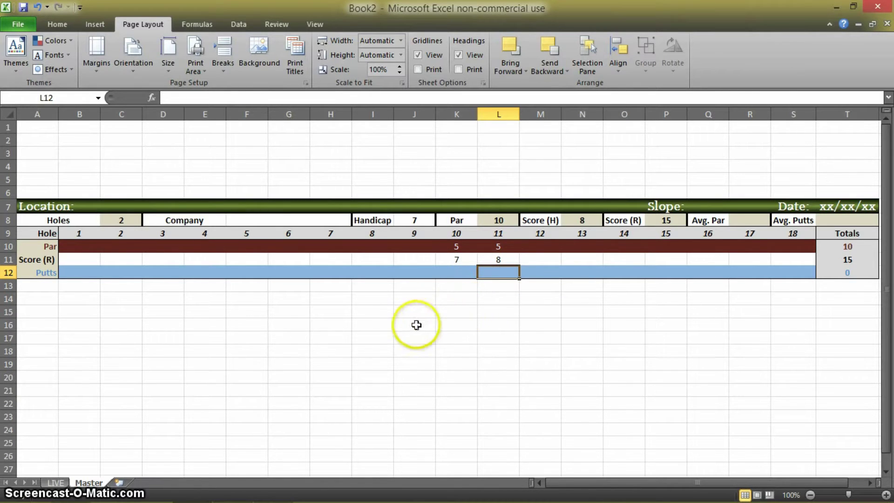
key(XF86Calculator)
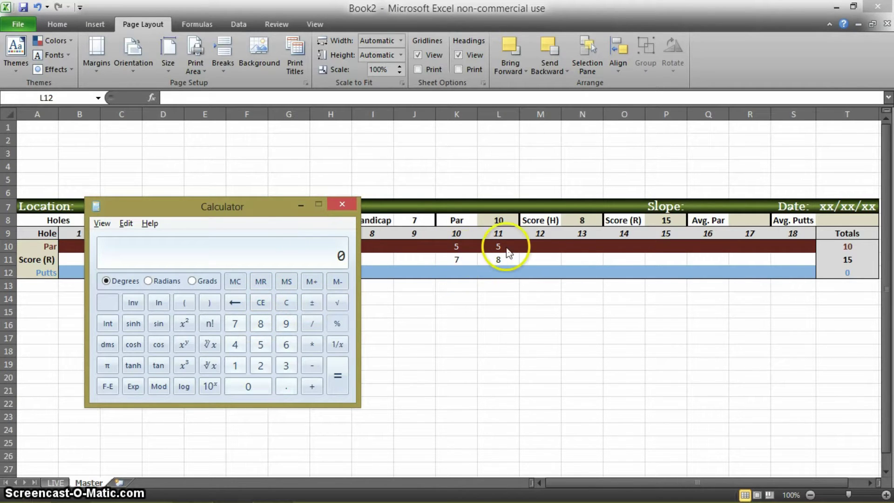
Work out 5 ÷ 2 = 2.5 in Calculator, then close it
click(260, 345)
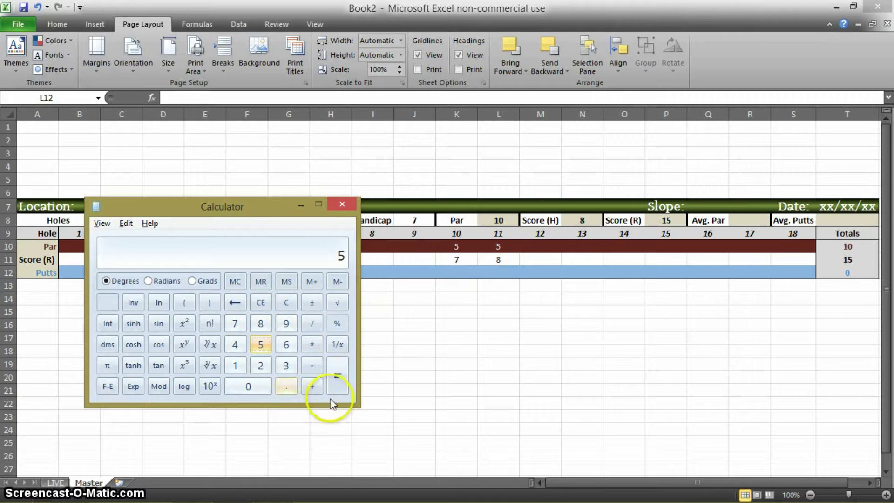
click(311, 323)
key(2)
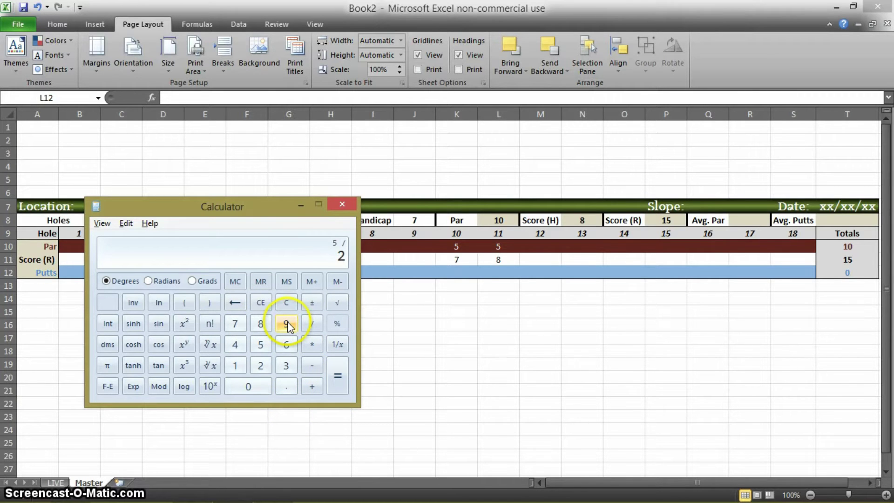
click(456, 258)
text(7)
key(Return)
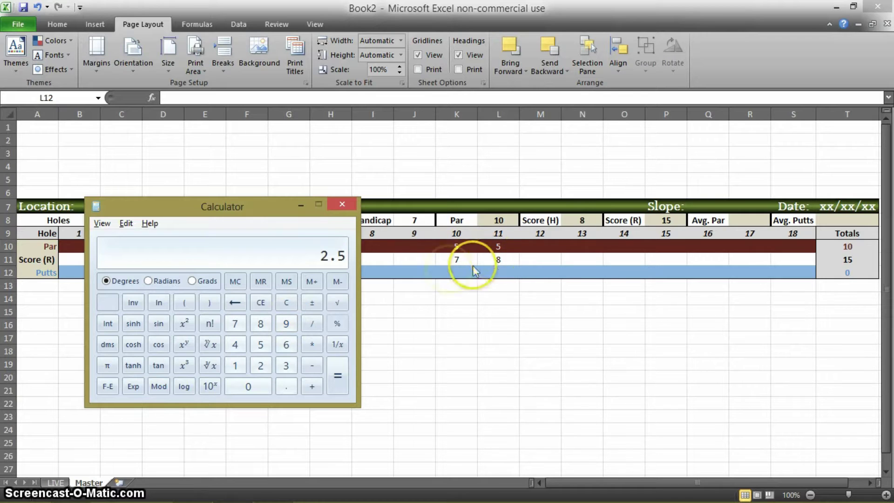
click(344, 264)
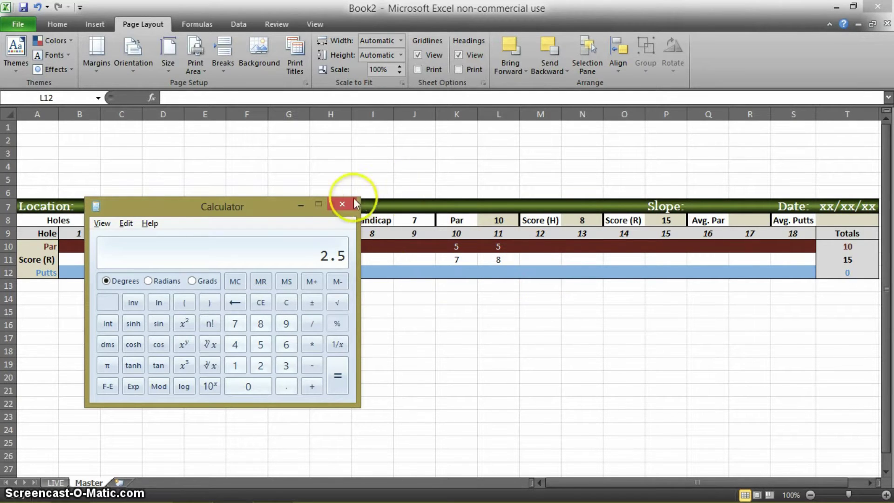
click(301, 205)
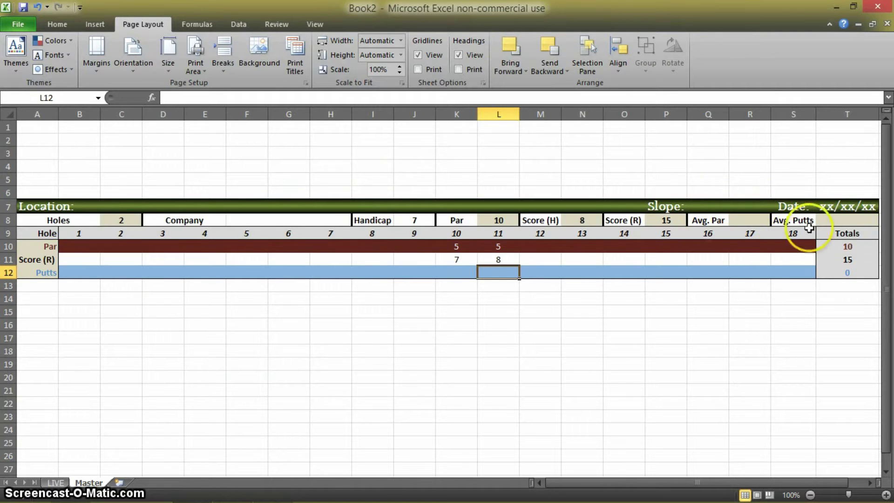
Inspect the existing total formulas in T11 and T10 and the holes-count formula in C8
click(747, 222)
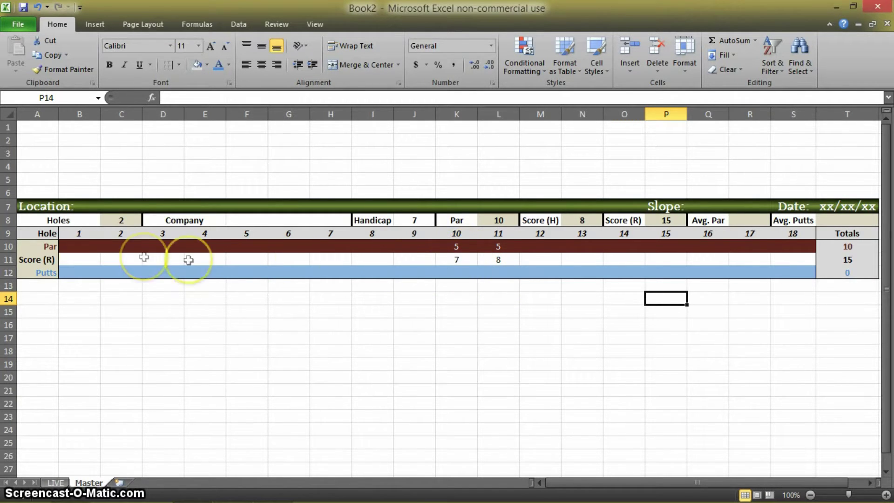
click(854, 259)
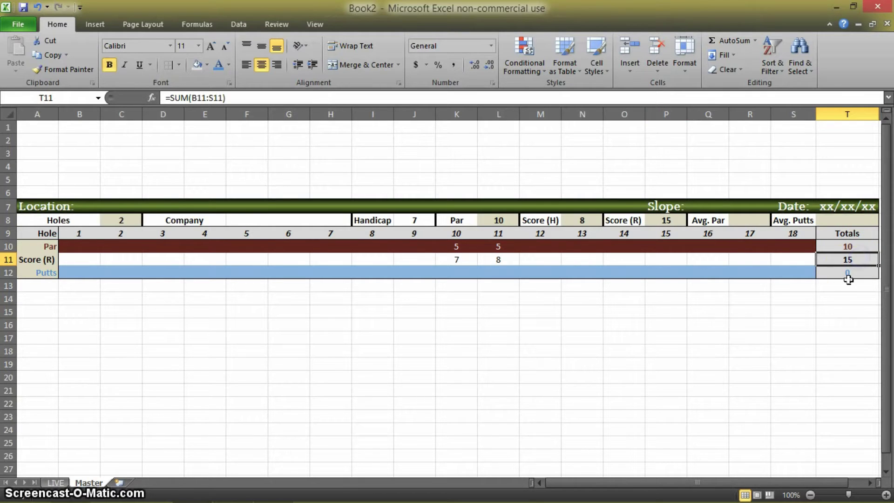
click(853, 245)
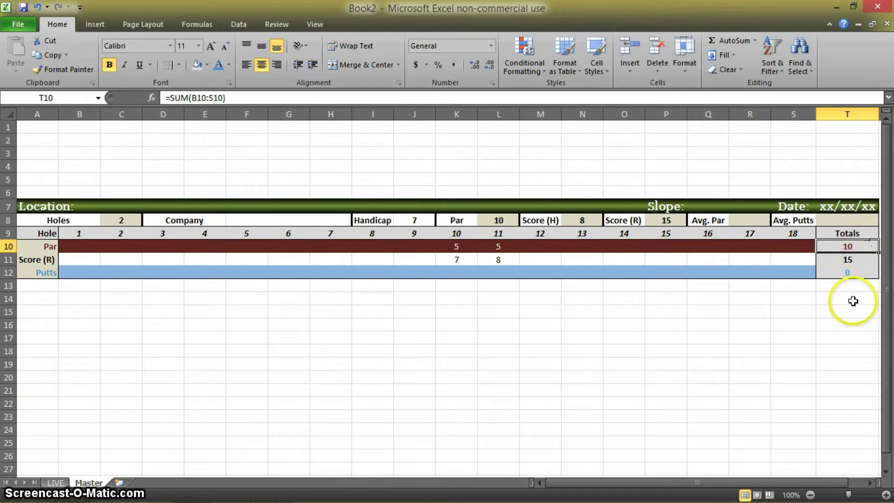
click(122, 220)
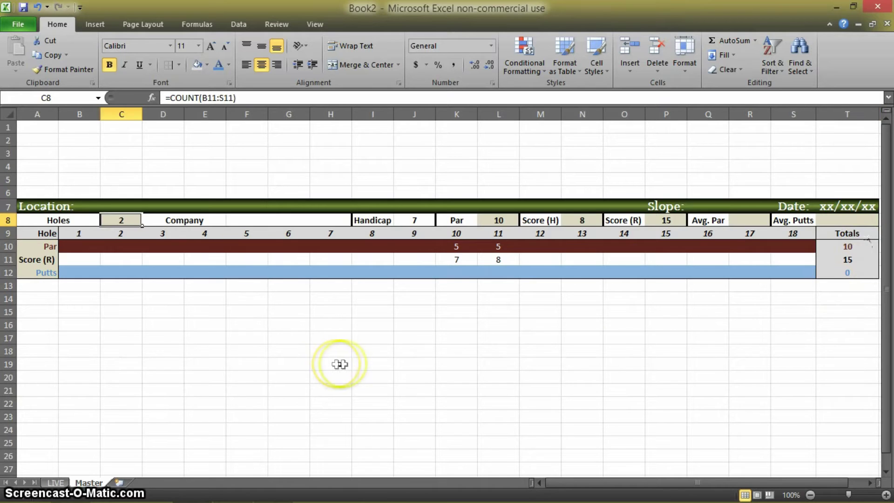
click(636, 336)
Start R8's formula with =AVERAGE(B11:S11)- for the hole scores
click(745, 220)
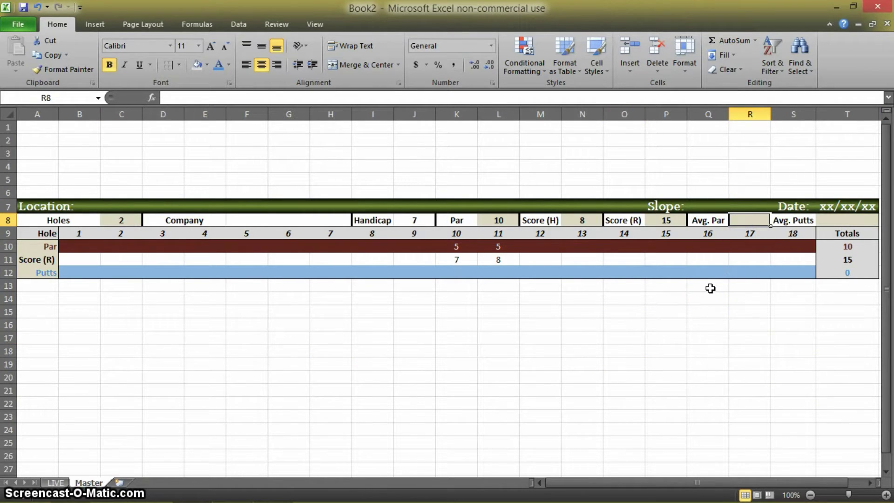
text(=)
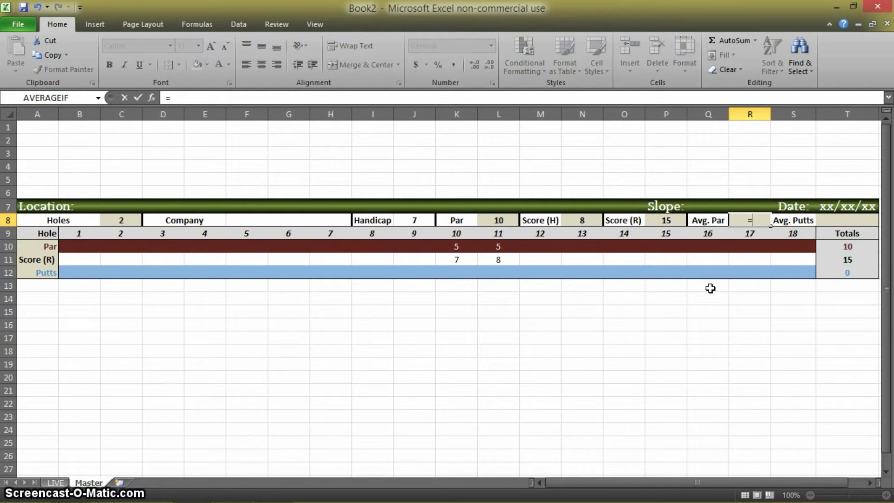
text(average)
key(BackSpace)
key(BackSpace)
key(BackSpace)
key(BackSpace)
key(BackSpace)
text(average)
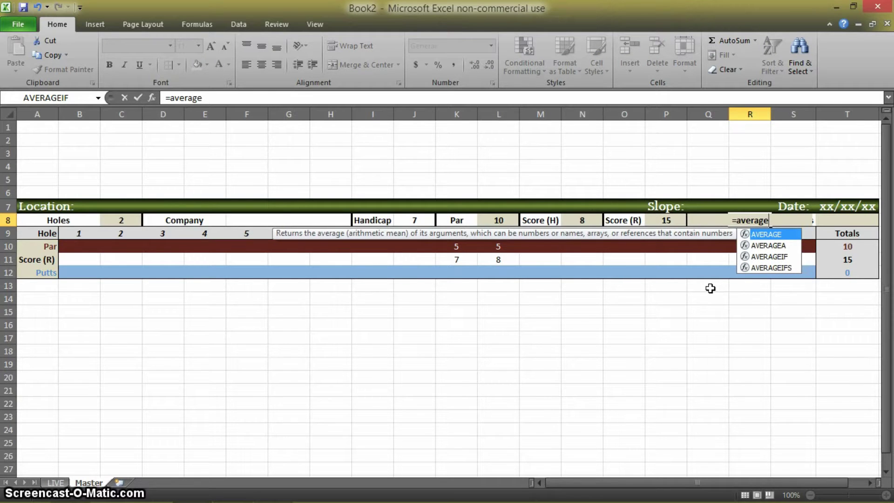
click(769, 245)
double_click(772, 236)
click(782, 240)
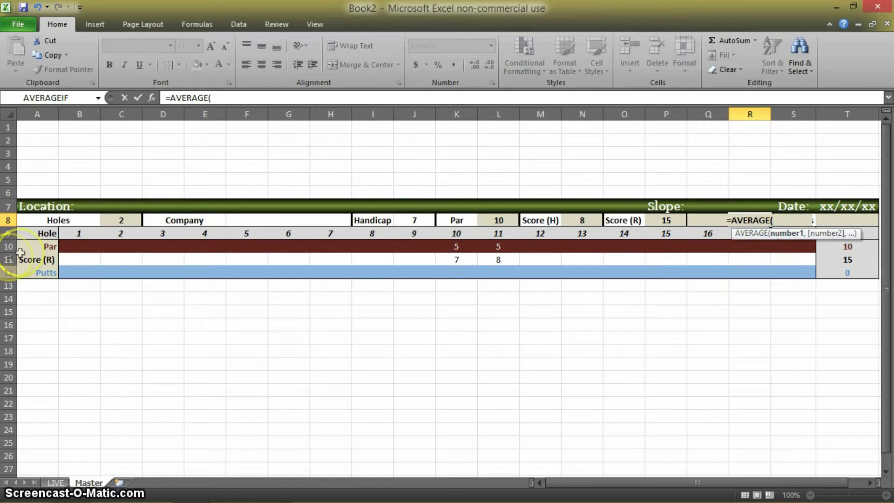
drag(62, 259, 794, 266)
text())
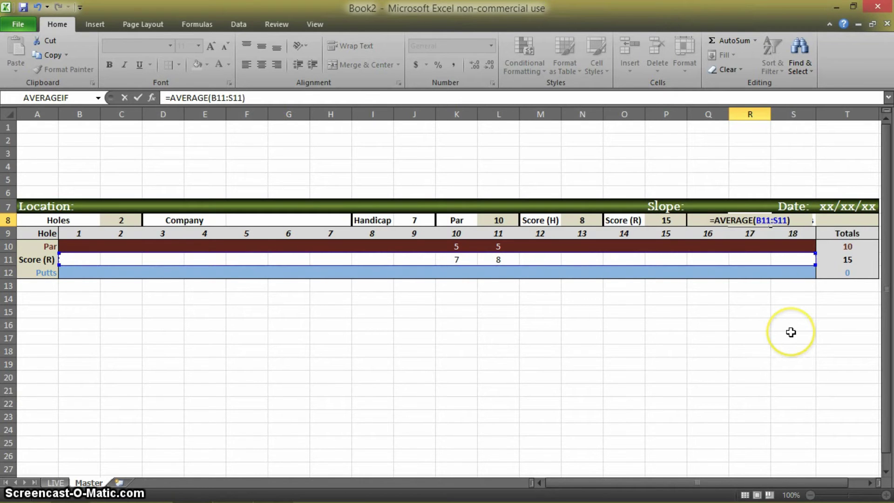
text(-()
Finish R8 by subtracting AVERAGE(B10:S10) of the par row, then review the 2.5 result
mouse_move(89, 240)
mouse_down()
mouse_move(582, 232)
mouse_move(75, 253)
mouse_move(90, 248)
mouse_up()
key(BackSpace)
key(BackSpace)
key(BackSpace)
text(Avera)
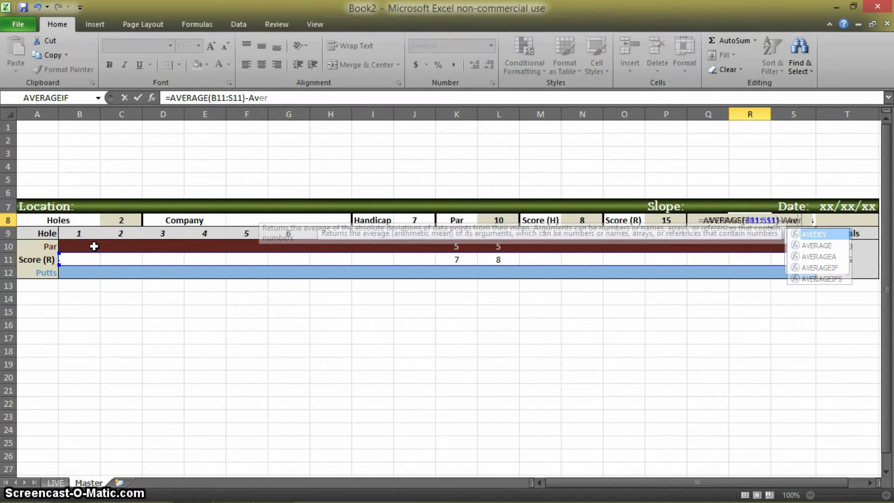
double_click(811, 235)
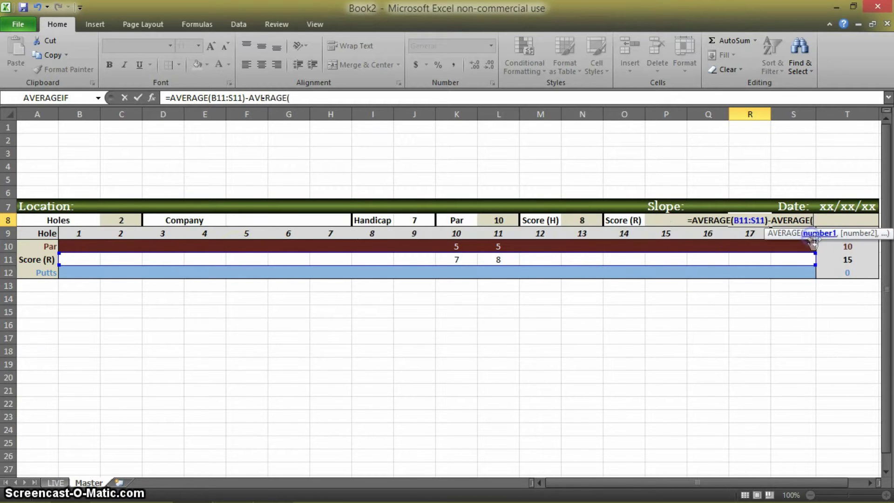
drag(82, 237, 783, 250)
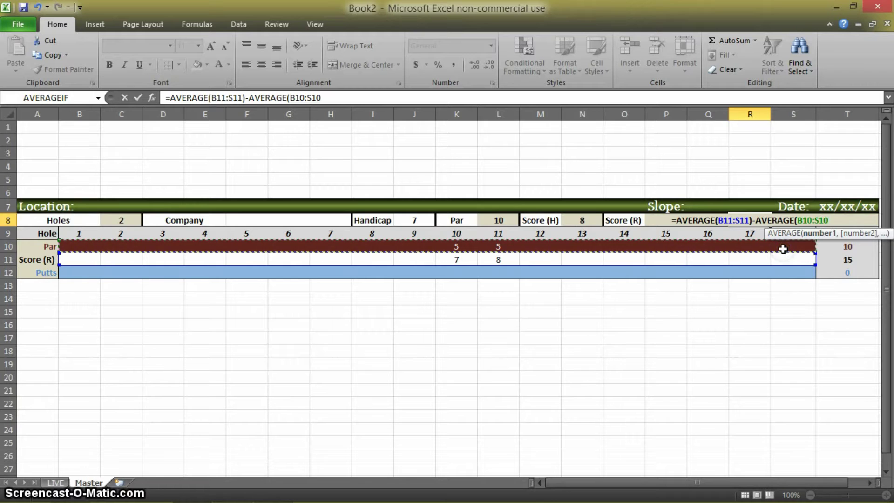
key(Return)
click(752, 220)
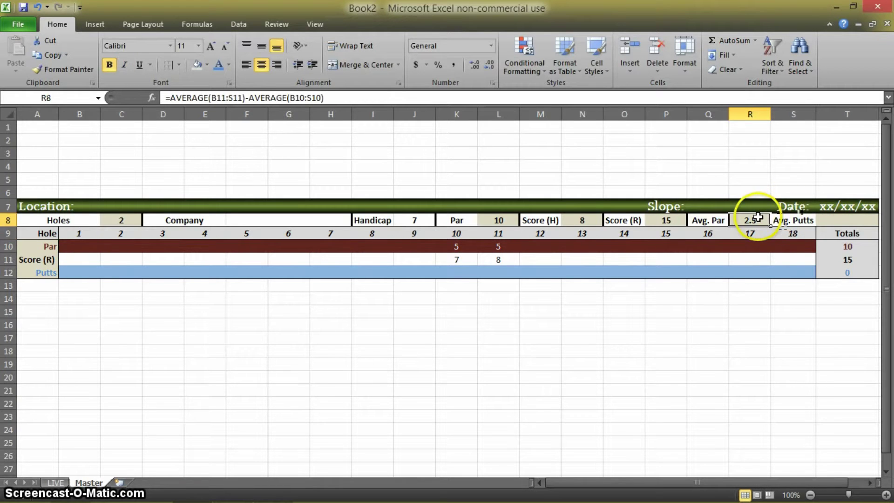
click(342, 97)
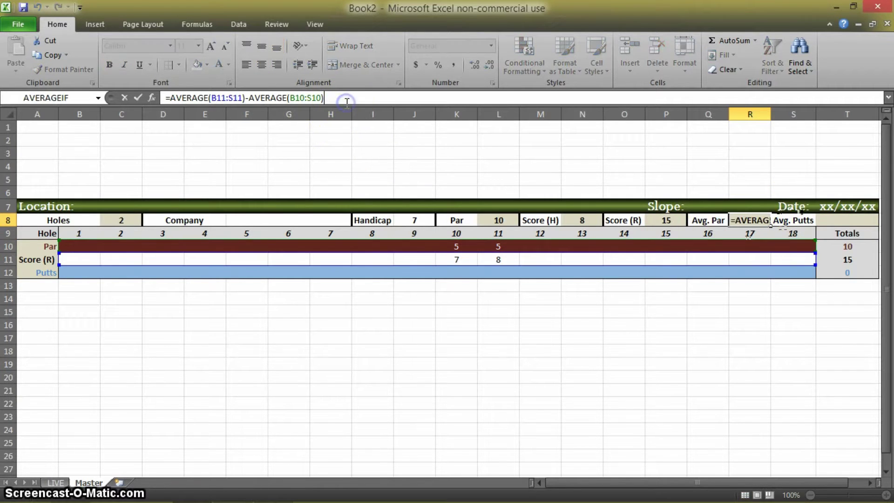
click(745, 285)
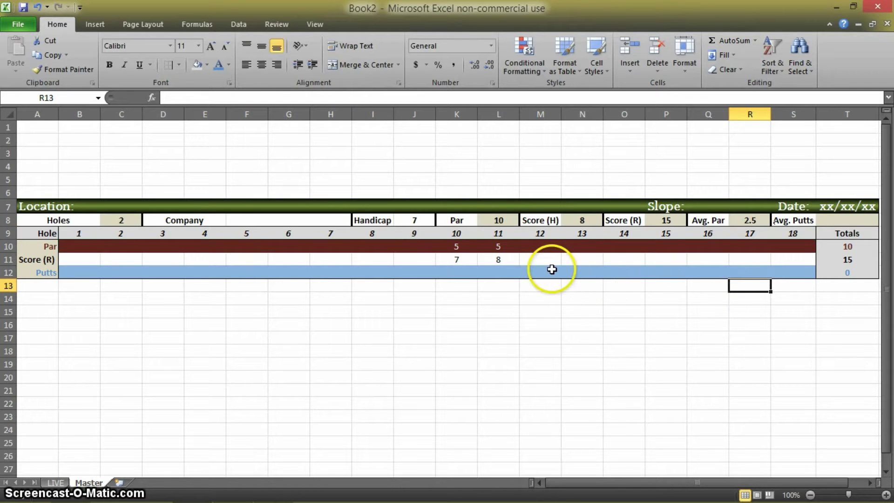
Check the empty round's Avg. Par formula in the Golf_Calculator workbook, then return to Book2
click(552, 269)
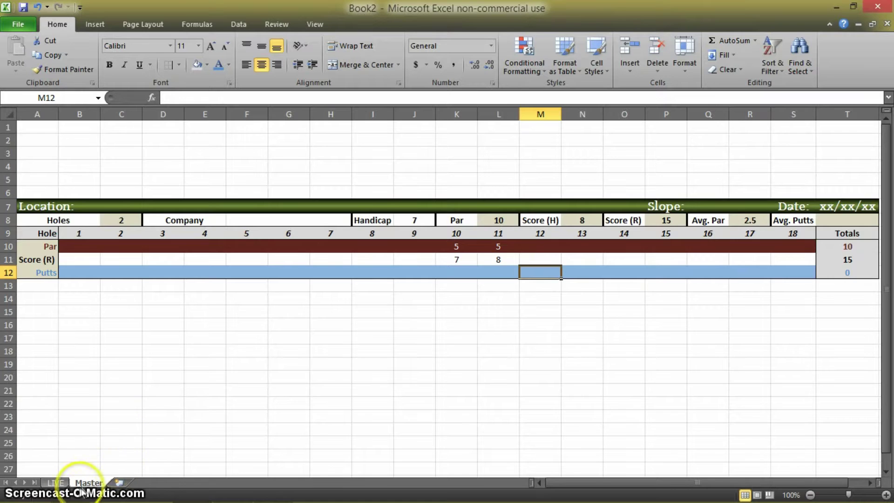
click(56, 483)
click(101, 483)
key(alt+Tab)
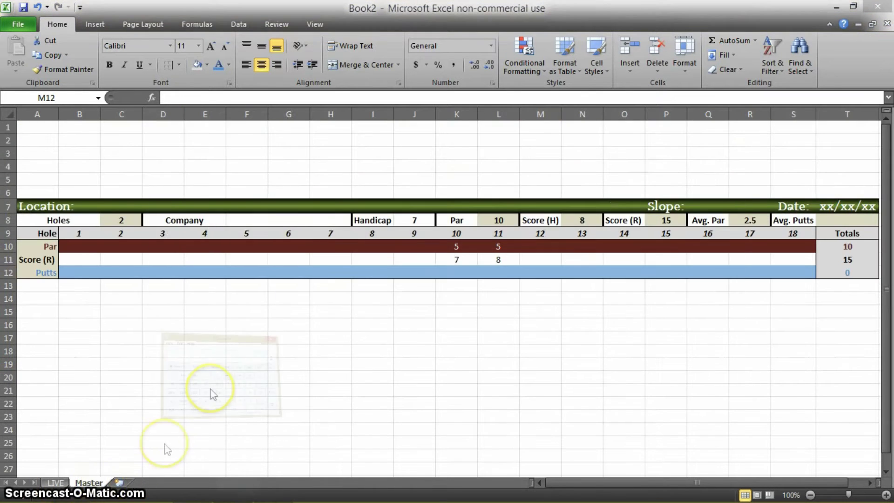
key(alt+Tab)
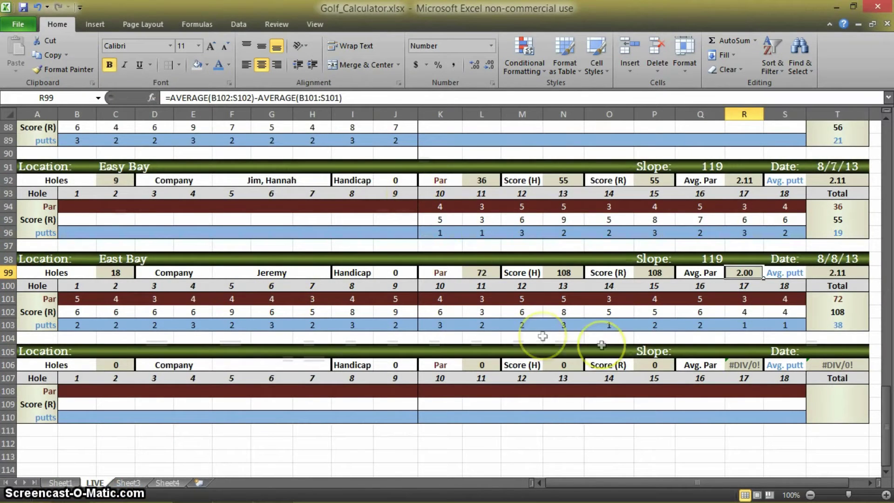
click(744, 368)
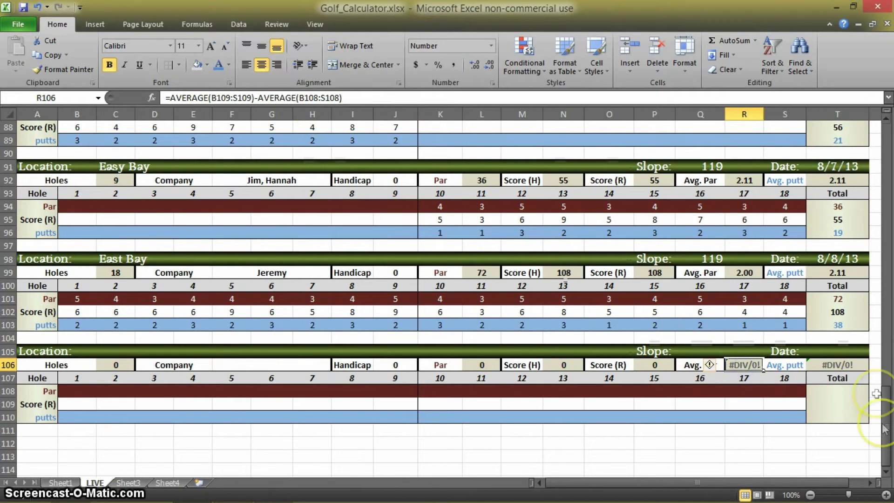
key(alt+Tab)
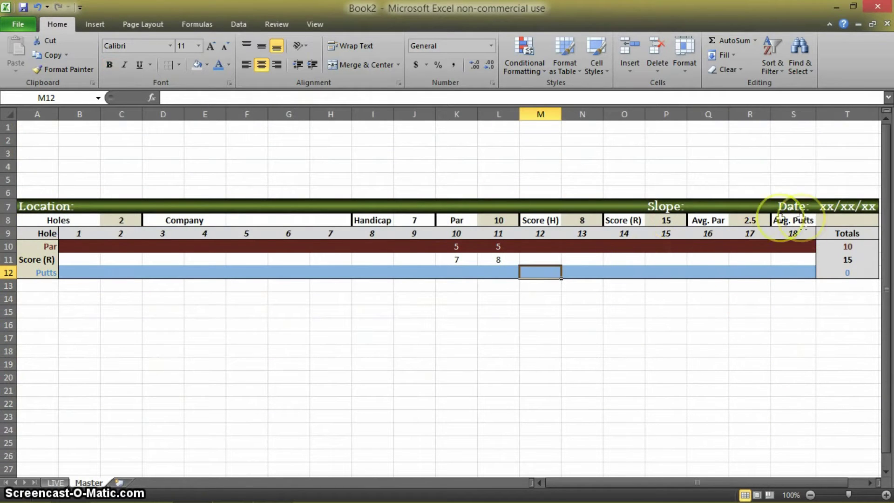
Delete the test par and score values in K10, L10, L11 and K11, leaving totals at 0
click(447, 245)
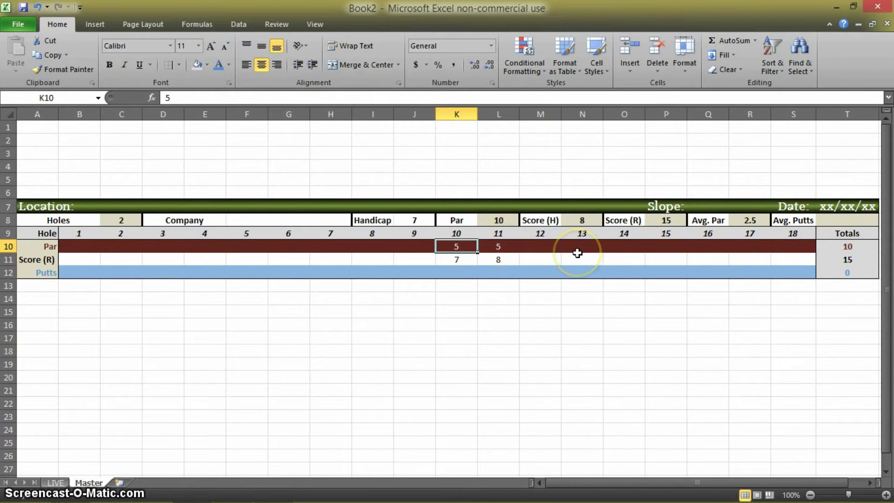
key(Delete)
key(Right)
key(Delete)
key(Down)
key(Delete)
key(Left)
key(Delete)
key(Down)
click(749, 220)
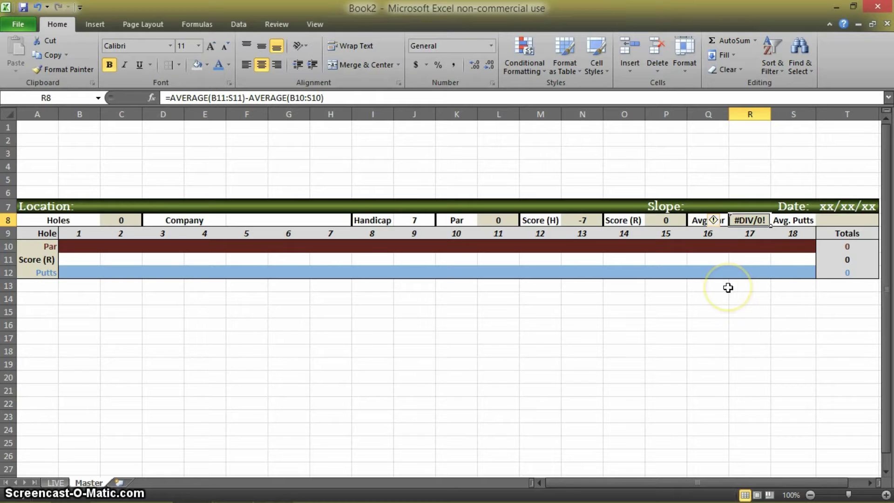
click(697, 285)
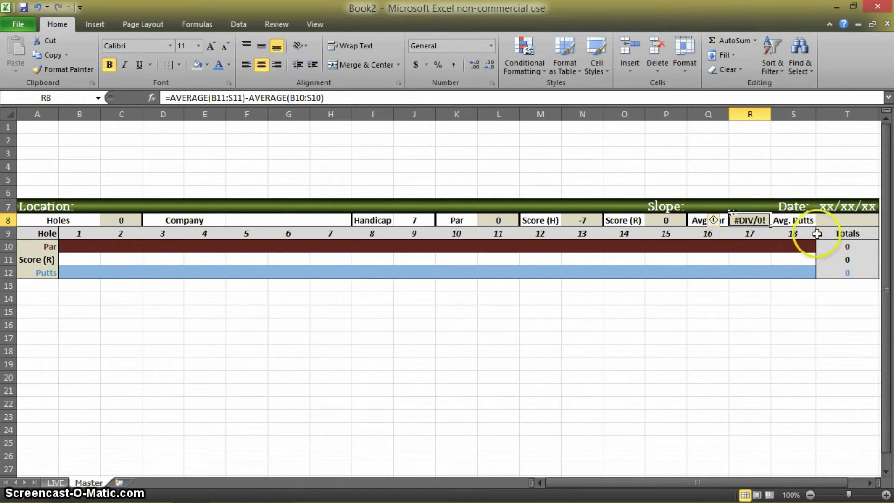
click(833, 222)
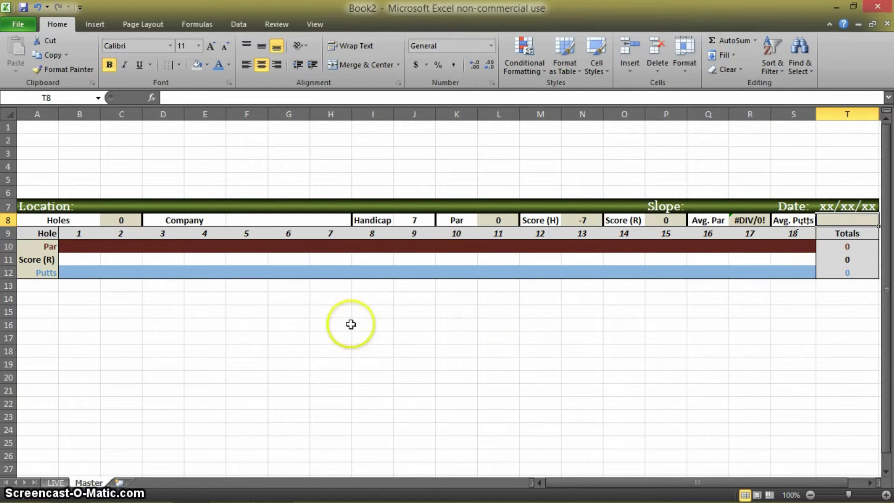
Fill the Putts row from B12 with 2,3,2,3,2,3,2,3,2,3,3,3,2,2,2,2,3,3
click(79, 272)
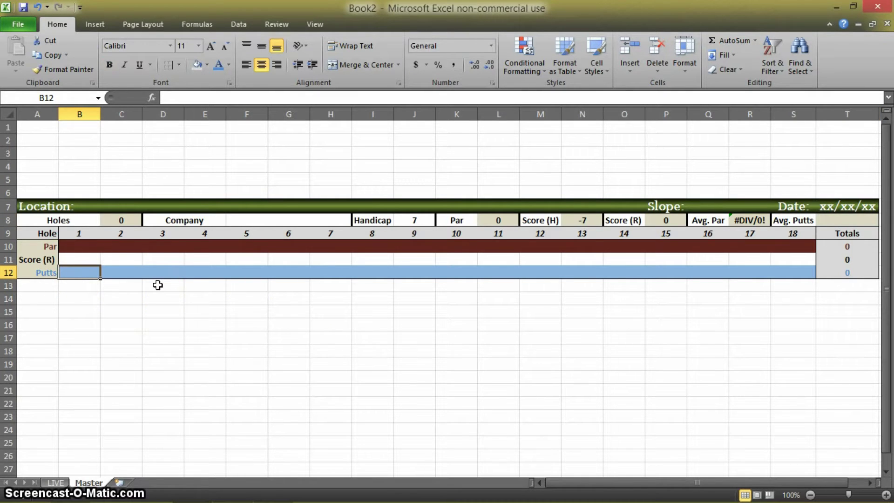
text(2	3	2	3	2	3	2	3	2	3	3	3	2	2	2	2	3	3)
click(536, 312)
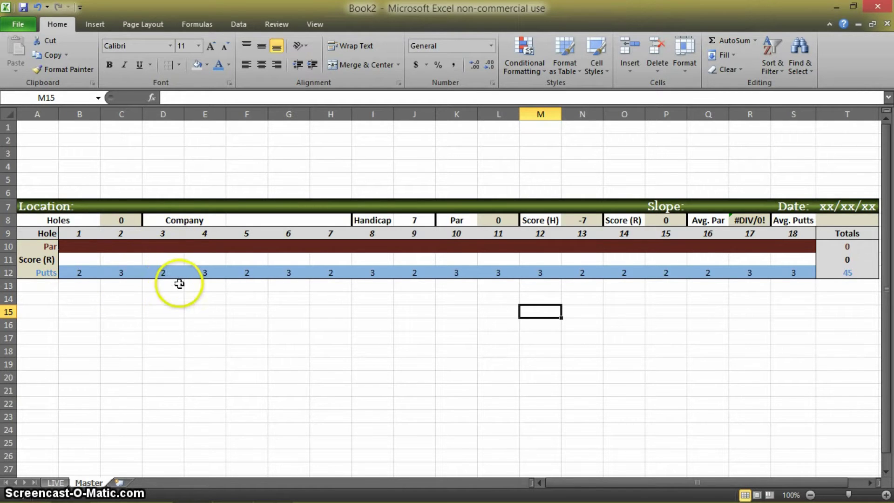
Give hole 3 a score of 7 and par 5, and check the putts SUM total of 45
click(167, 262)
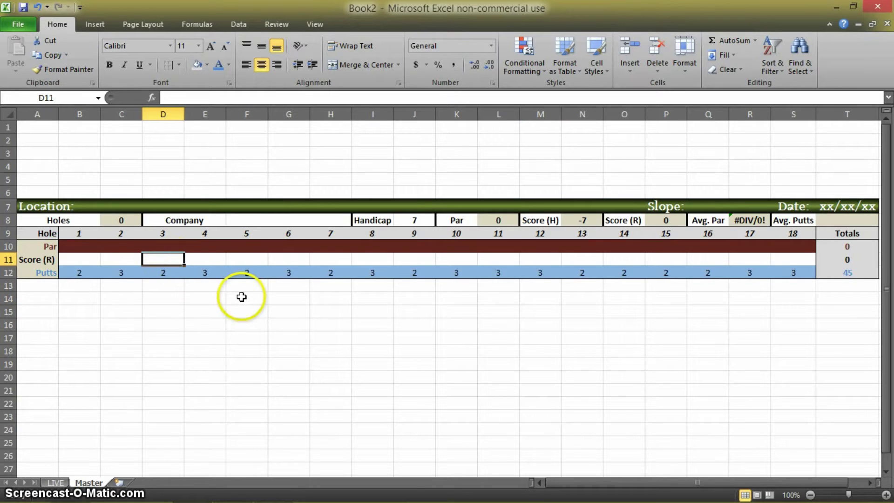
text(7)
key(Return)
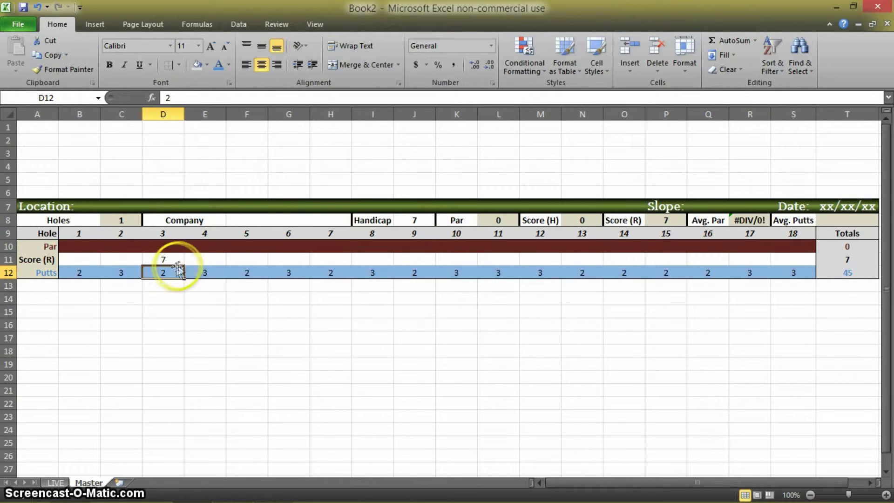
click(178, 263)
click(171, 265)
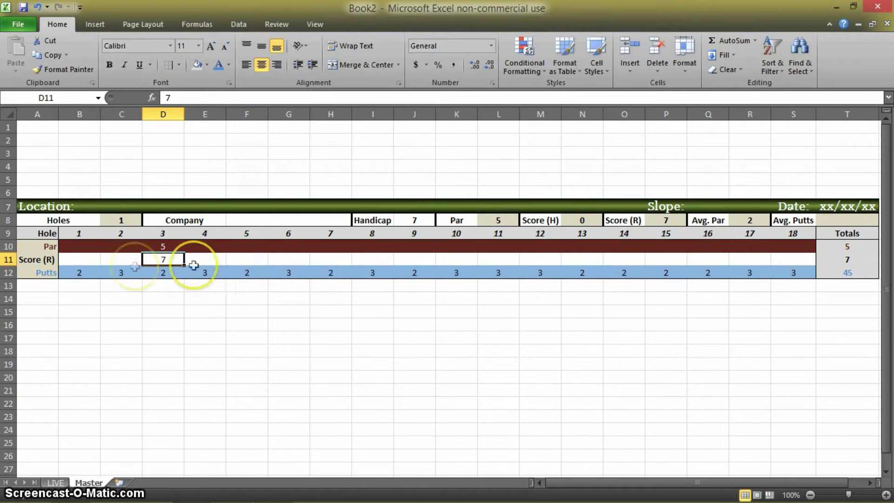
click(847, 275)
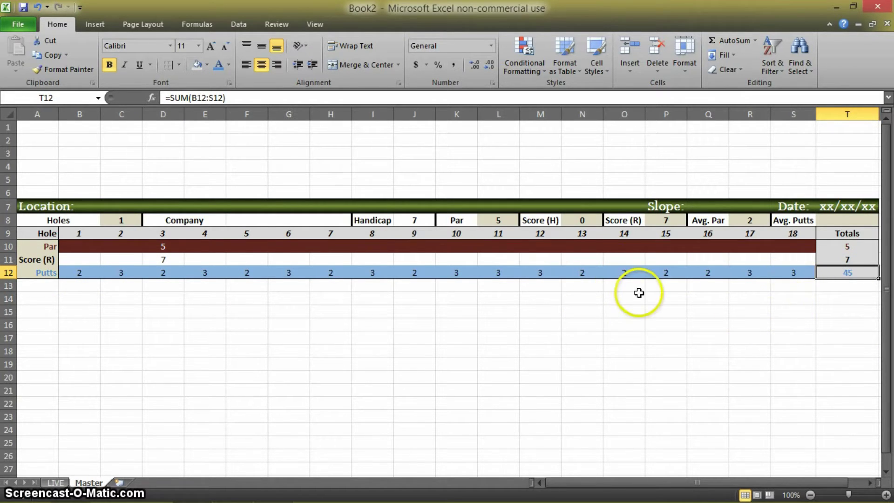
Put =AVERAGE(B12:S12) in T8 so Avg. Putts reads 2.5
click(841, 218)
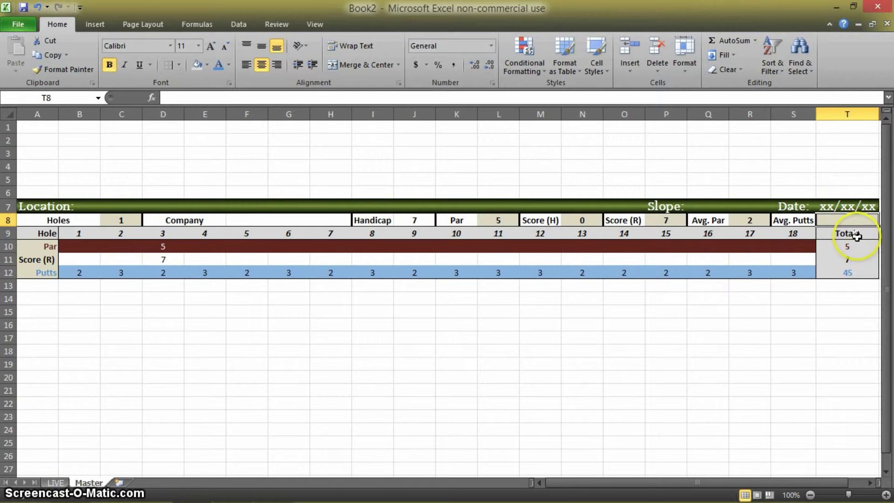
text(=averag)
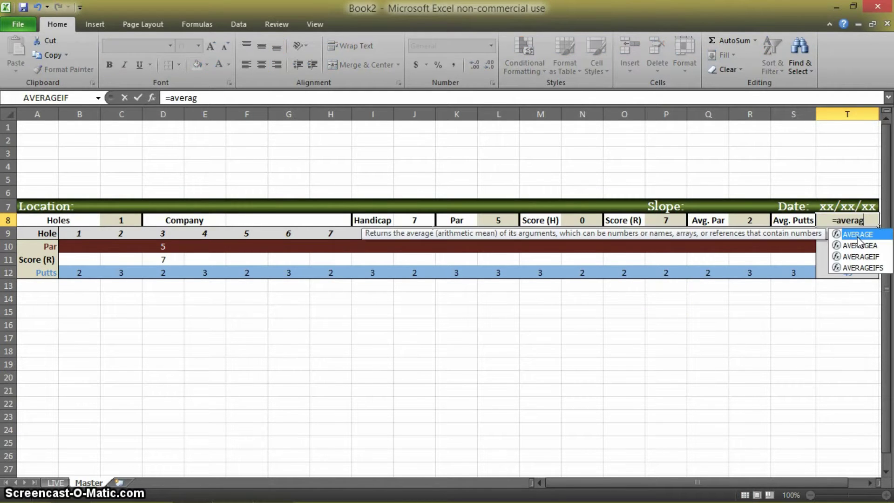
key(Tab)
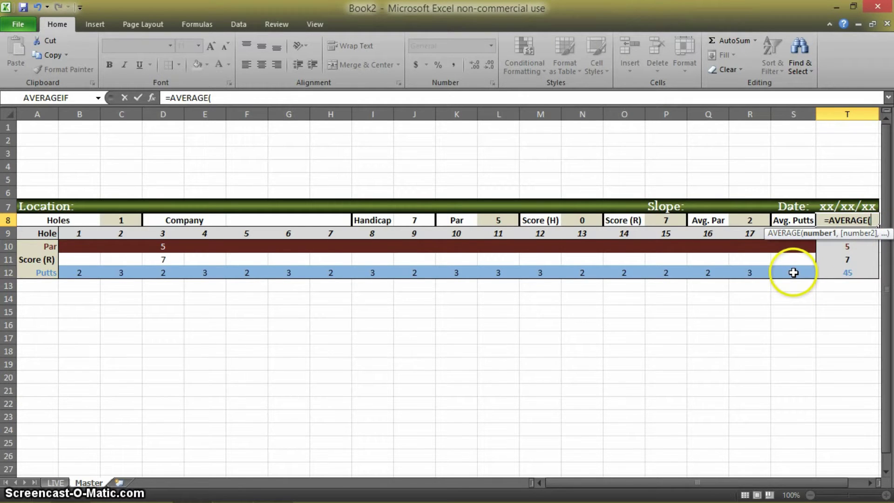
drag(793, 273, 74, 270)
text())
key(Return)
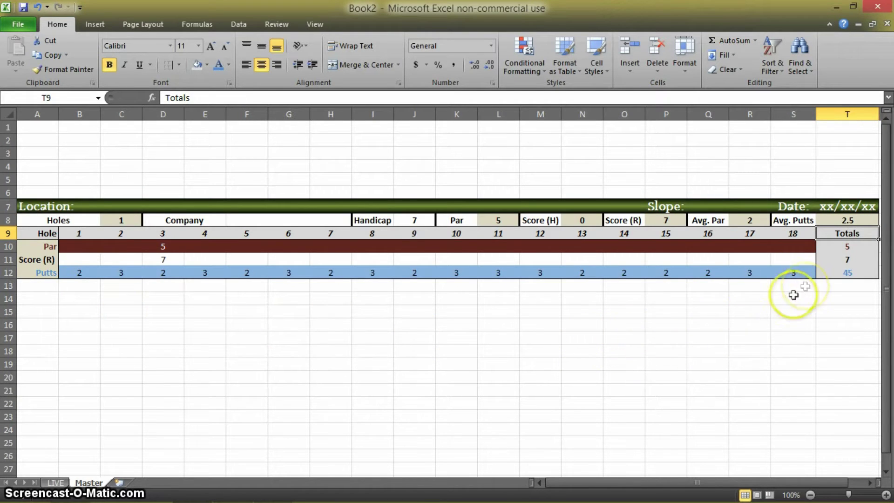
drag(66, 274, 792, 274)
click(786, 325)
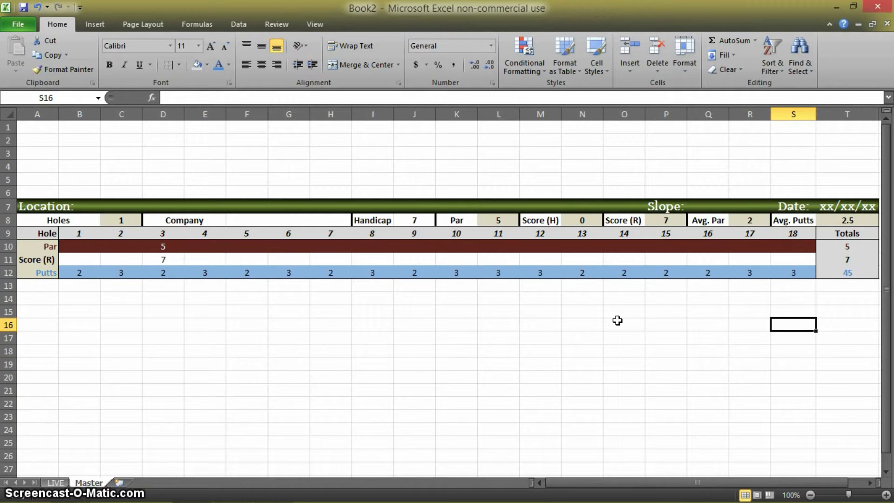
click(848, 220)
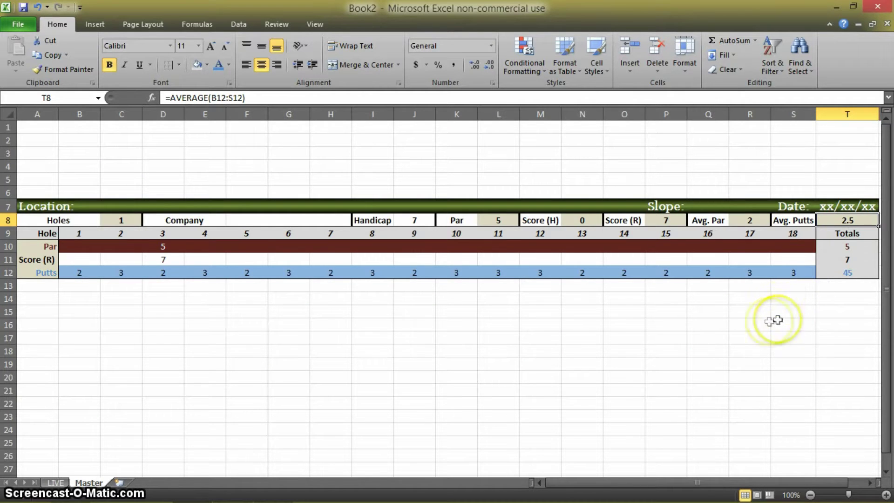
On the Master sheet, add a COUNT of the Putts row B12:S12 in cell O7
click(717, 286)
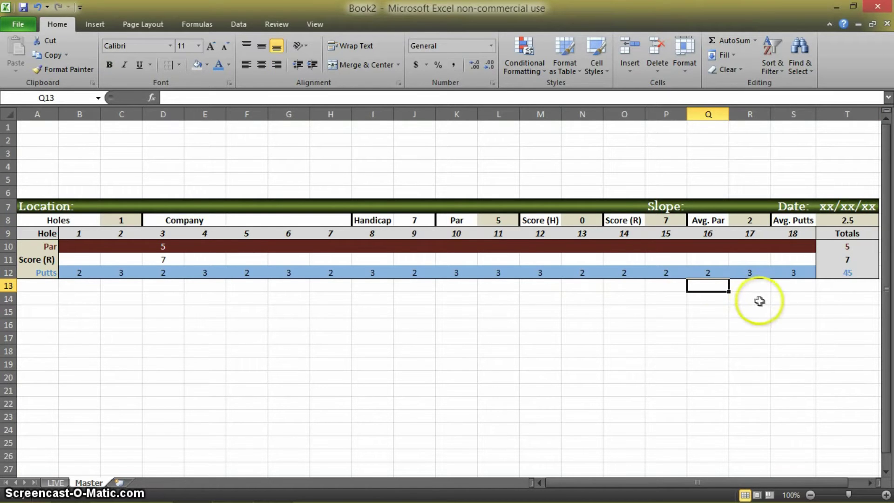
click(56, 482)
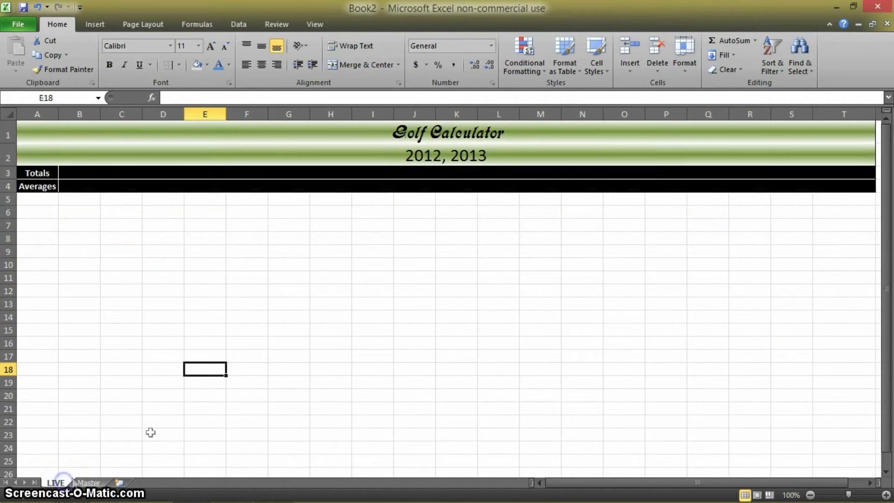
click(88, 482)
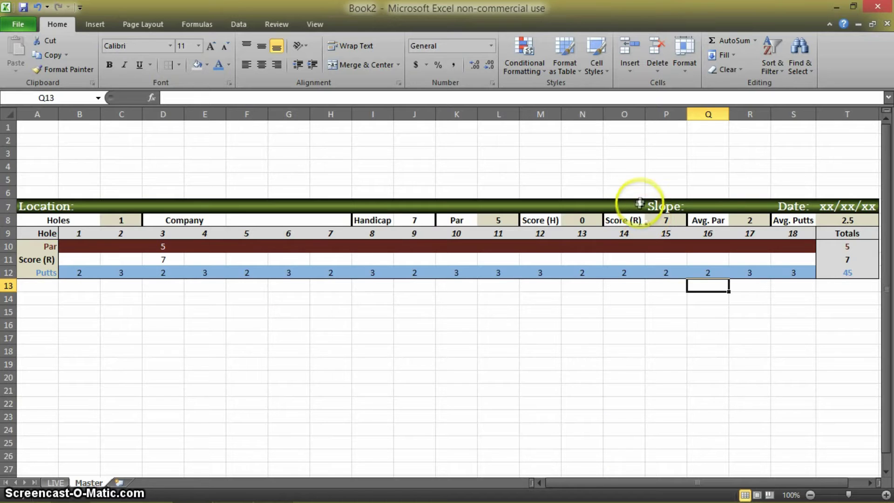
click(632, 208)
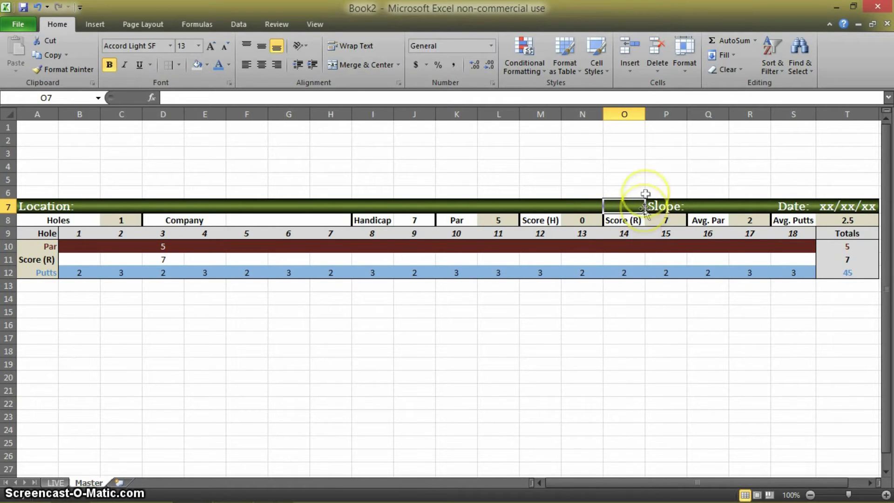
drag(645, 194, 561, 205)
key(ctrl+z)
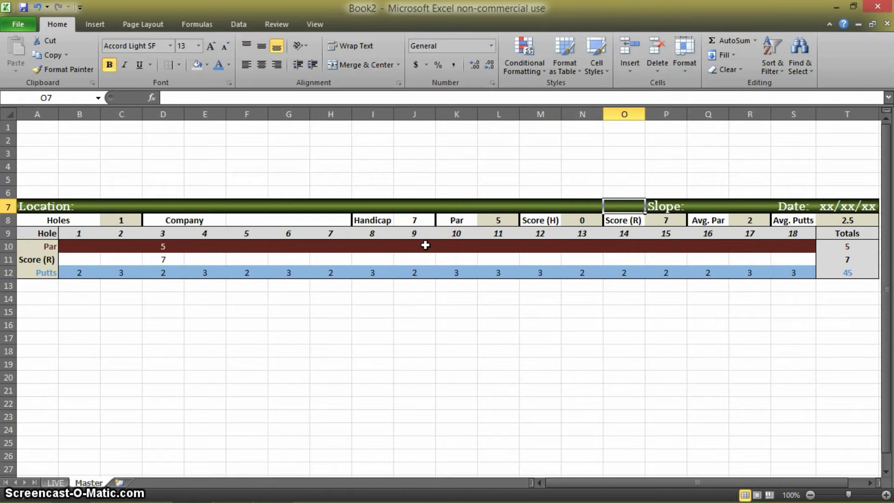
text(=count)
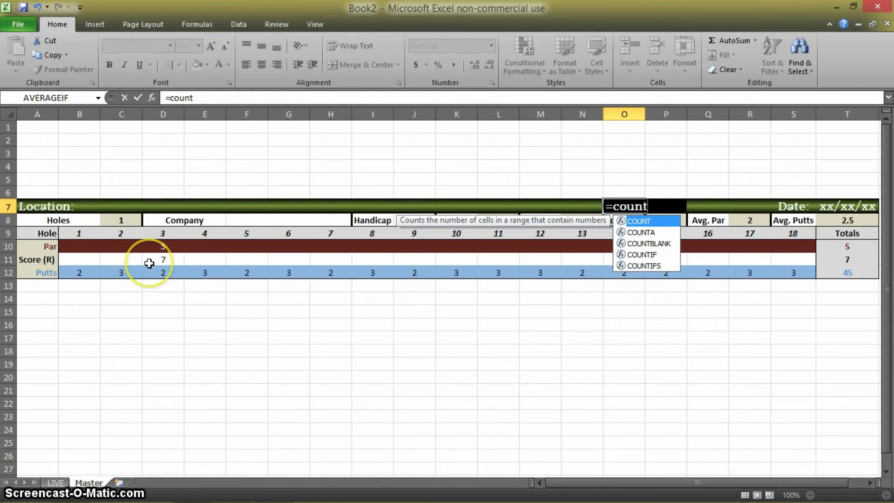
text(()
click(80, 272)
drag(80, 273, 797, 279)
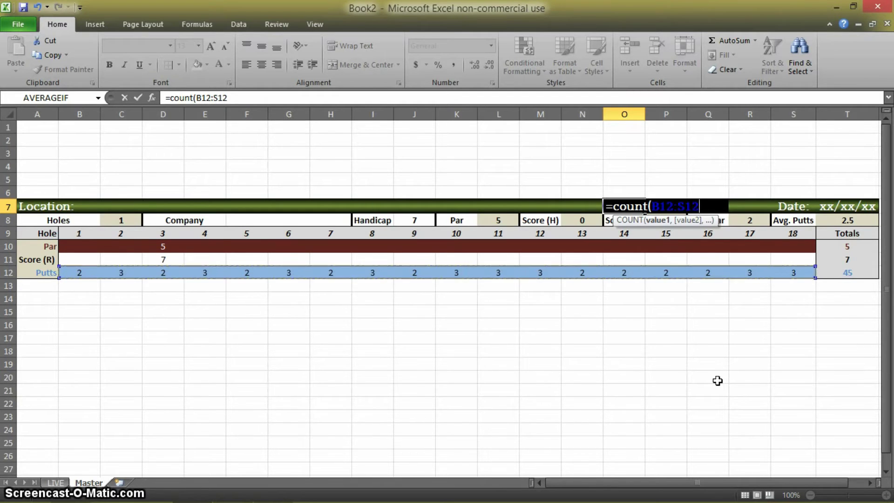
key(Return)
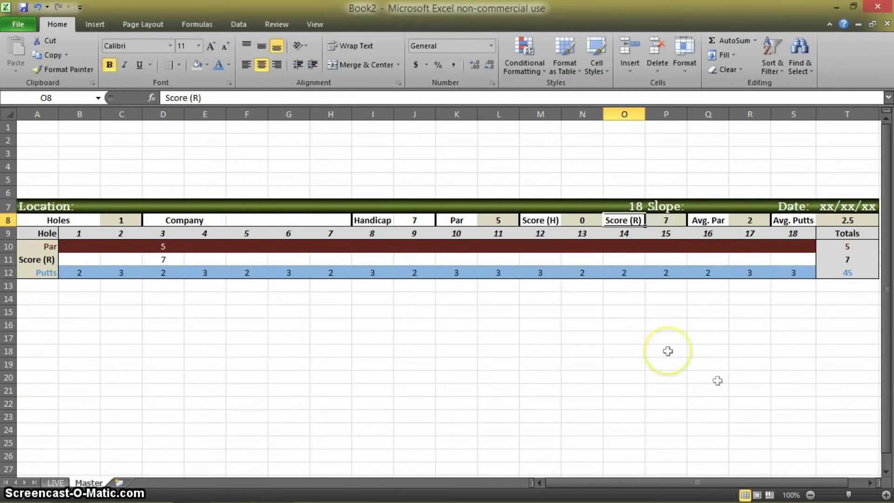
click(634, 205)
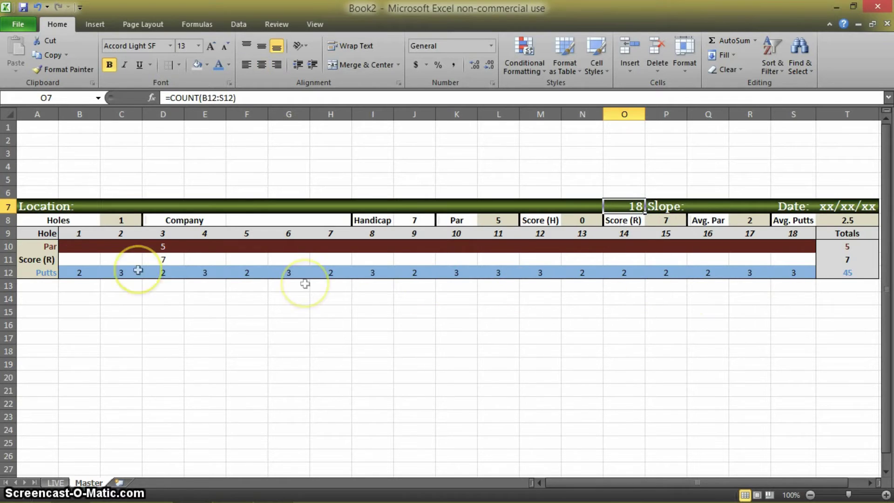
key(Escape)
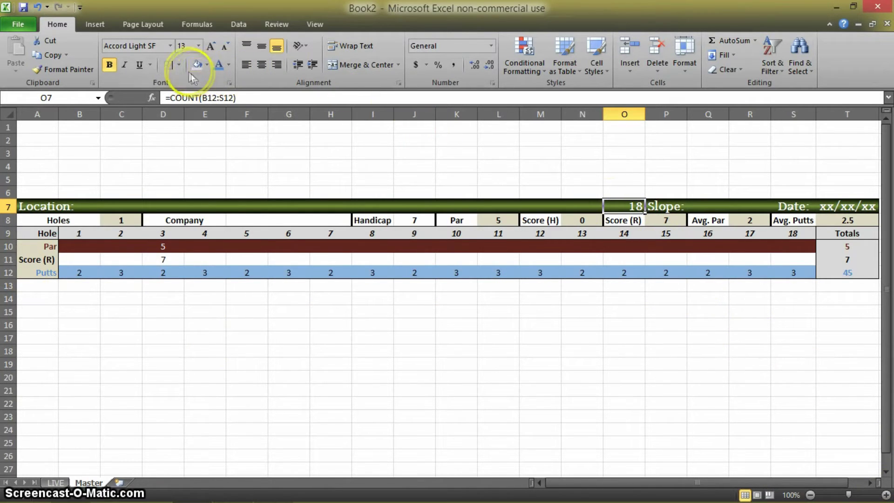
Hide the O7 count by setting its font size to 5 and colour olive green
click(199, 46)
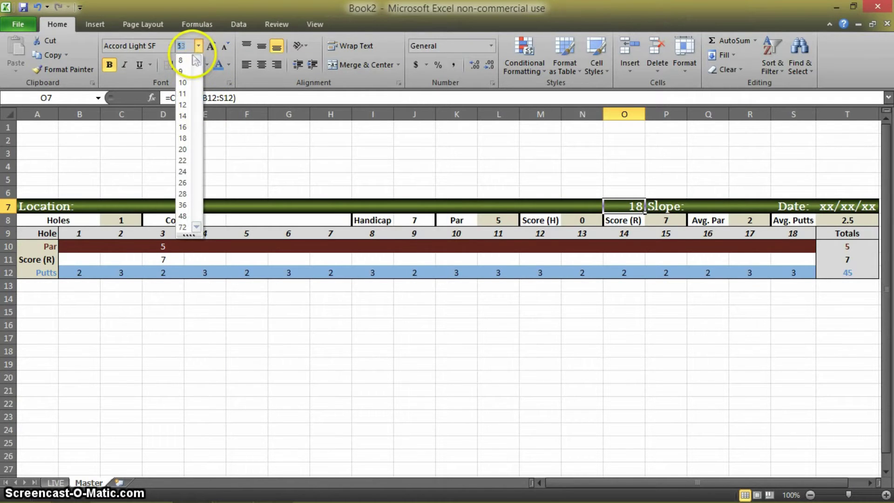
key(Return)
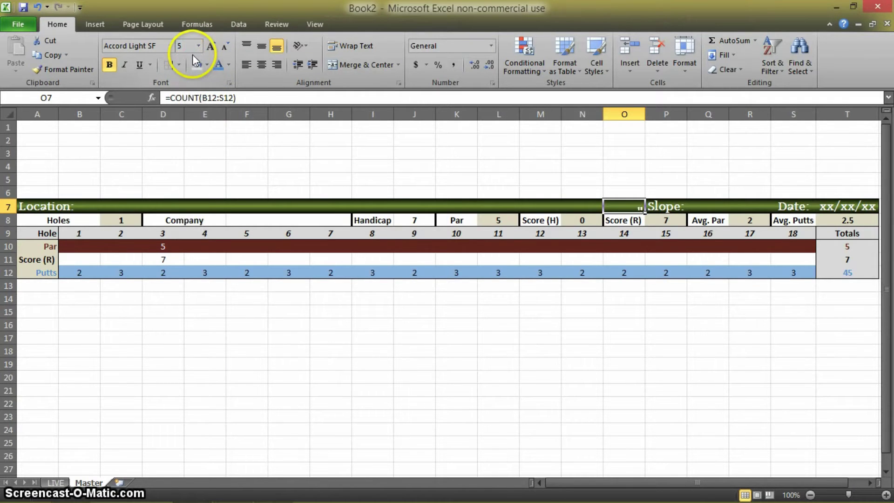
click(229, 65)
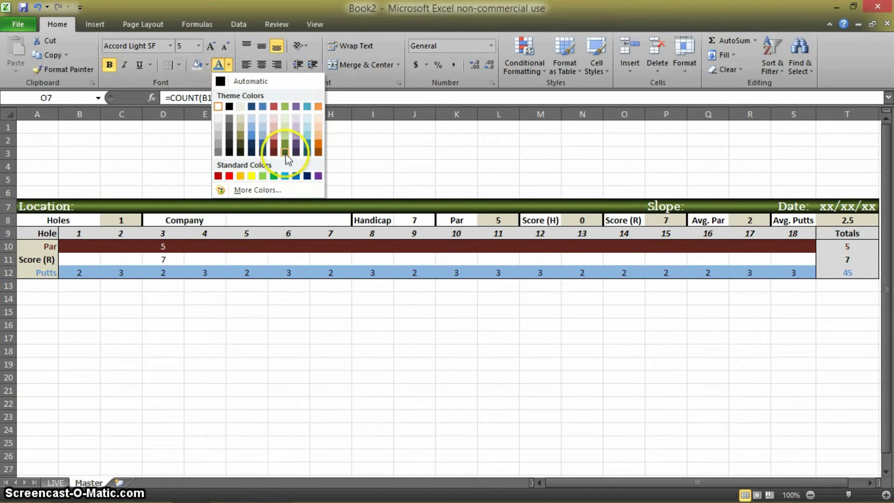
click(285, 153)
click(638, 375)
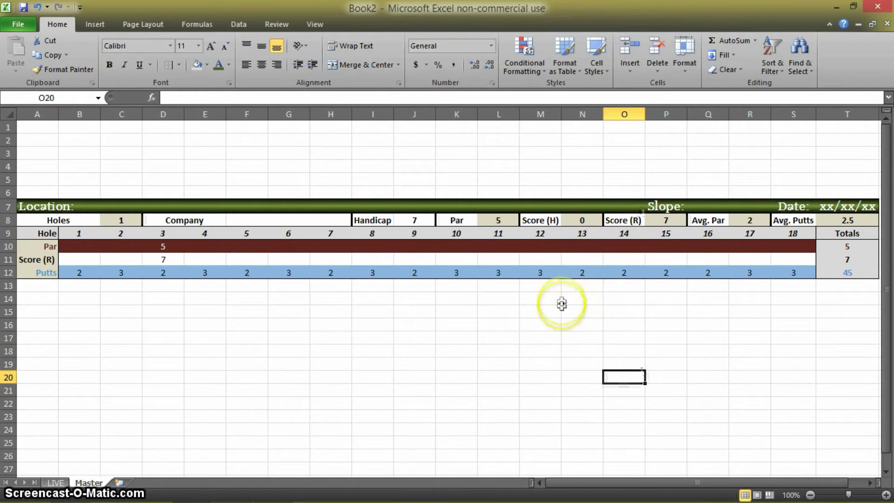
click(649, 201)
click(679, 318)
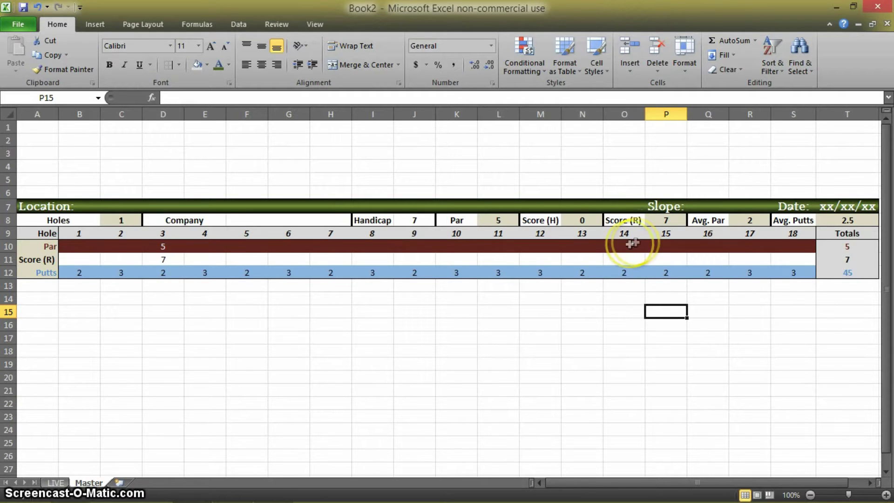
click(631, 204)
click(582, 365)
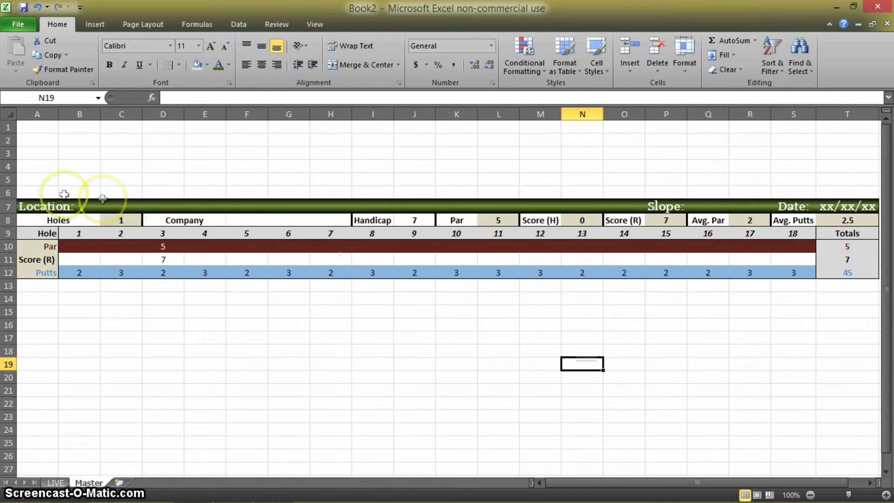
Clear the Master test entries and copy the scorecard block A7:T12
click(164, 247)
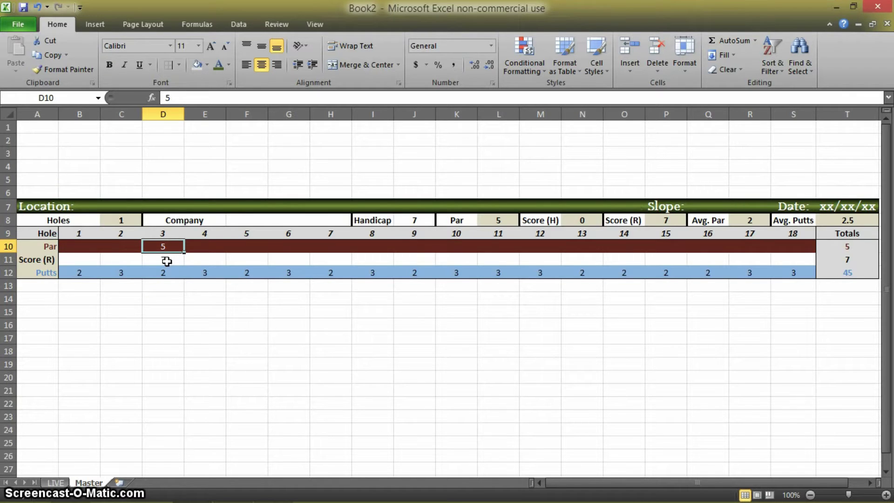
key(ctrl+shift+c)
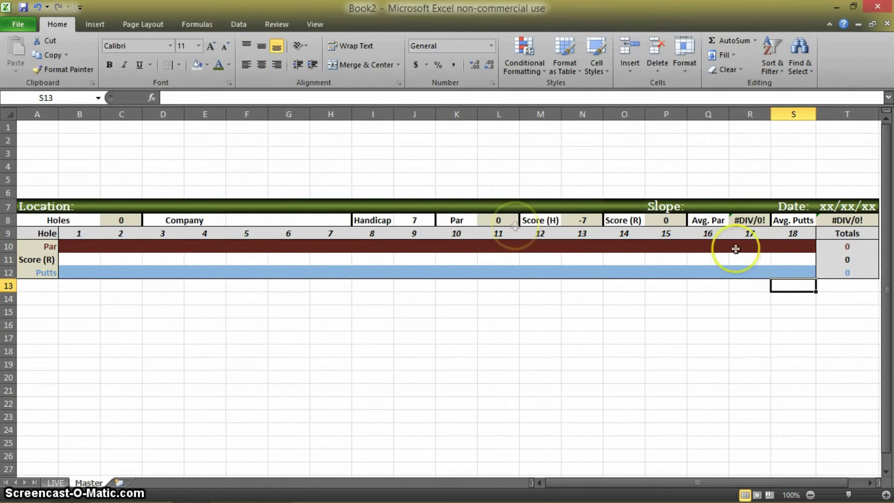
drag(46, 206, 852, 273)
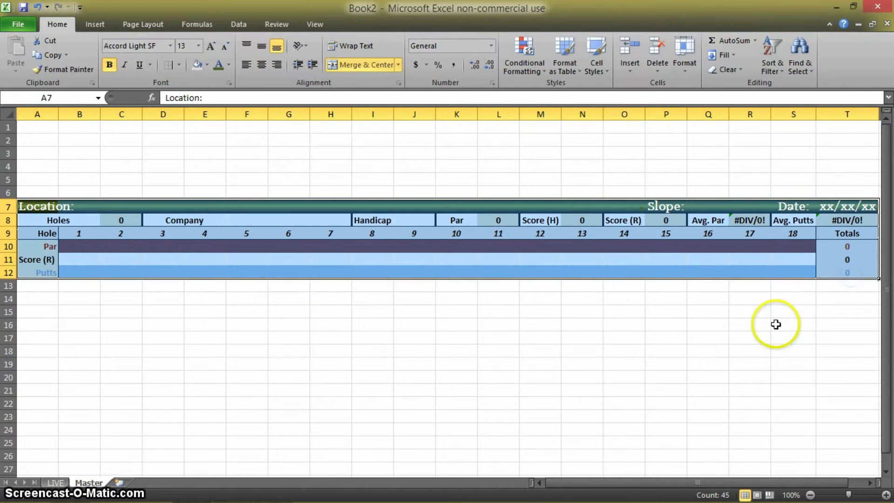
key(ctrl+c)
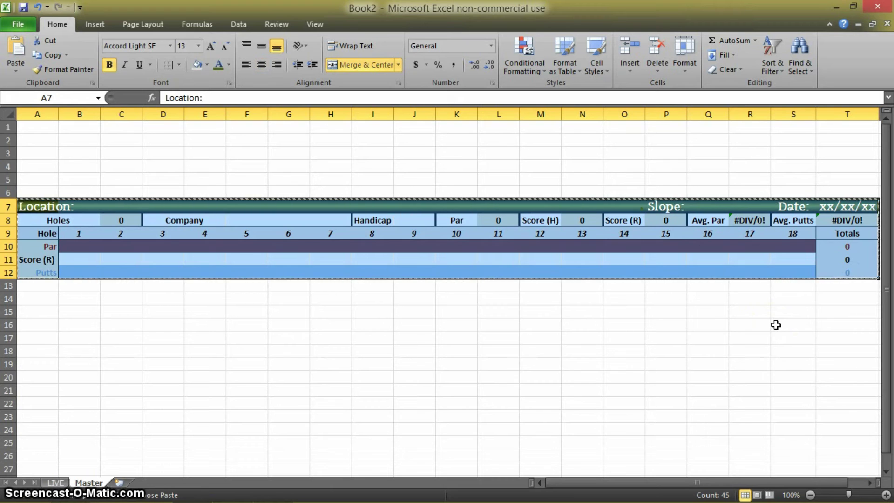
click(820, 327)
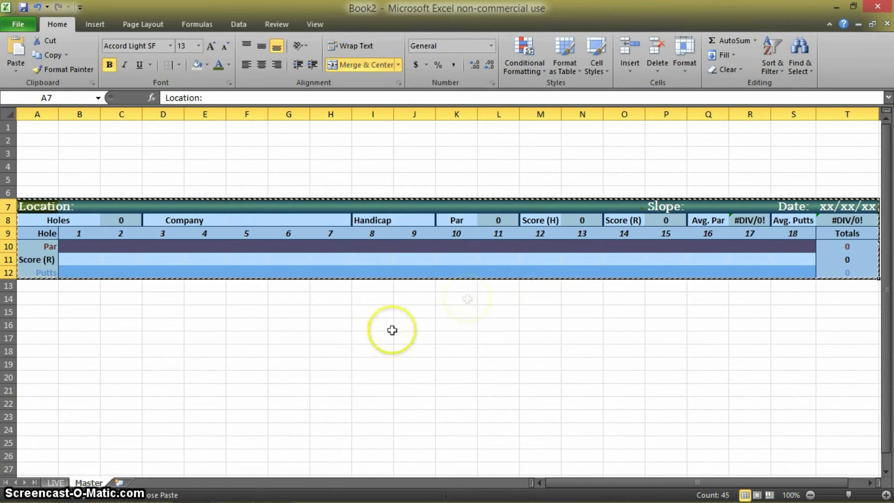
Paste the blank scorecard at A7 on the LIVE sheet, then return to Master
click(54, 483)
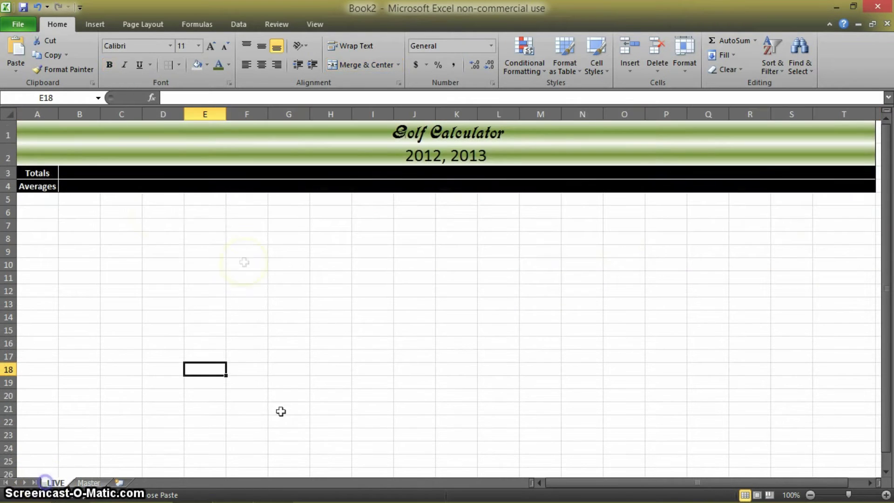
click(53, 238)
click(46, 227)
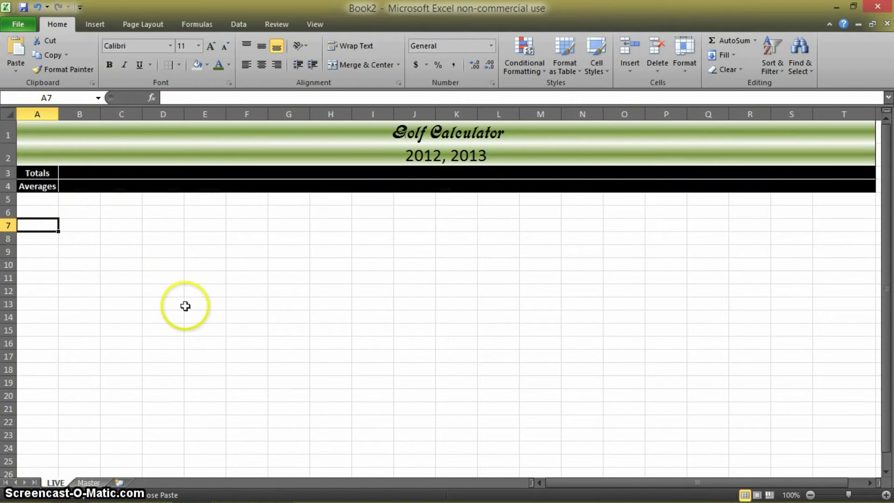
key(ctrl+v)
click(299, 341)
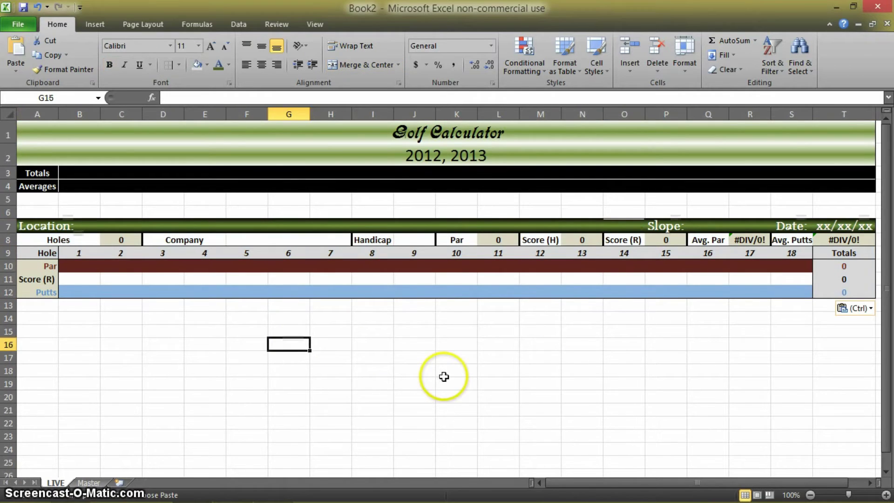
click(623, 319)
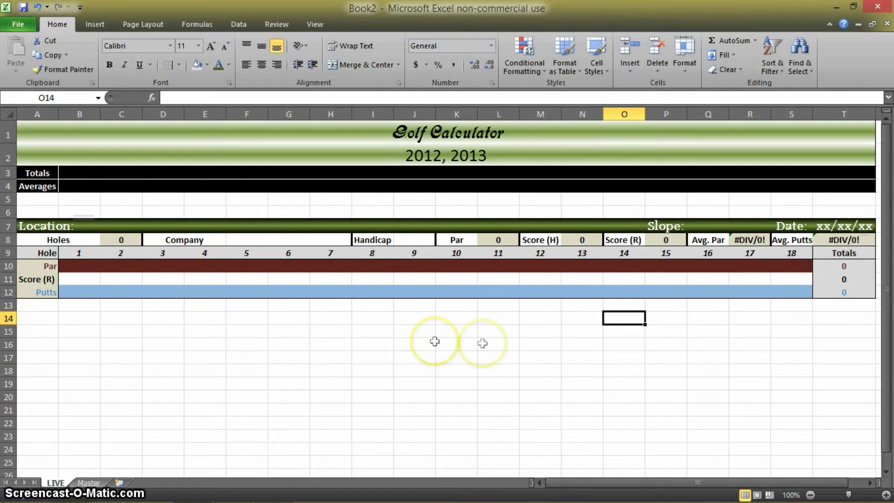
click(99, 267)
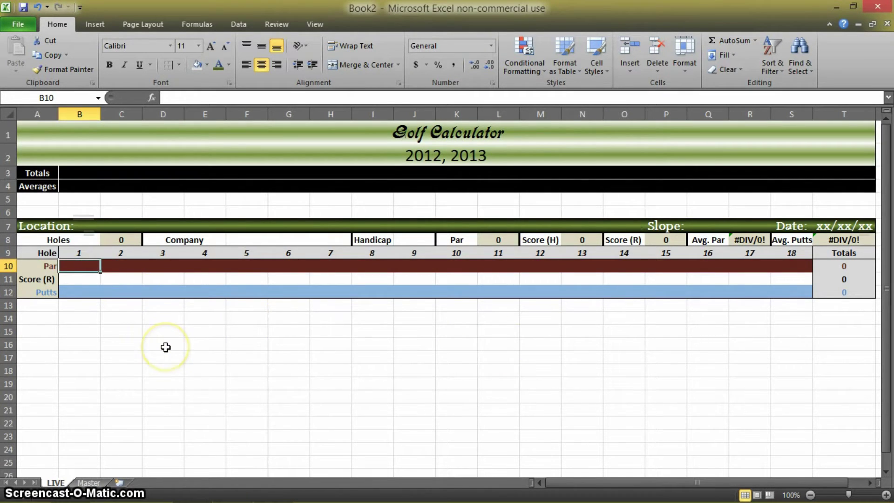
key(ctrl+Page_Down)
key(alt+p)
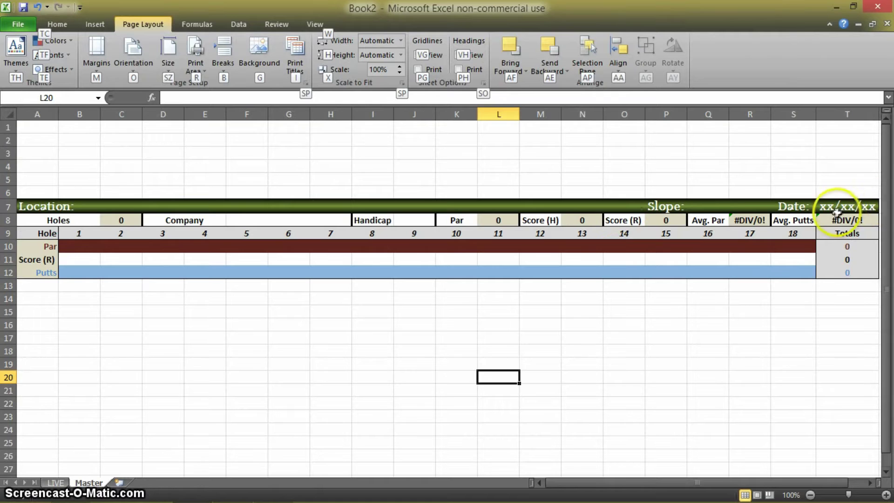
Format the Master sheet's date cell T7 with the 3/14/01 date style
click(836, 209)
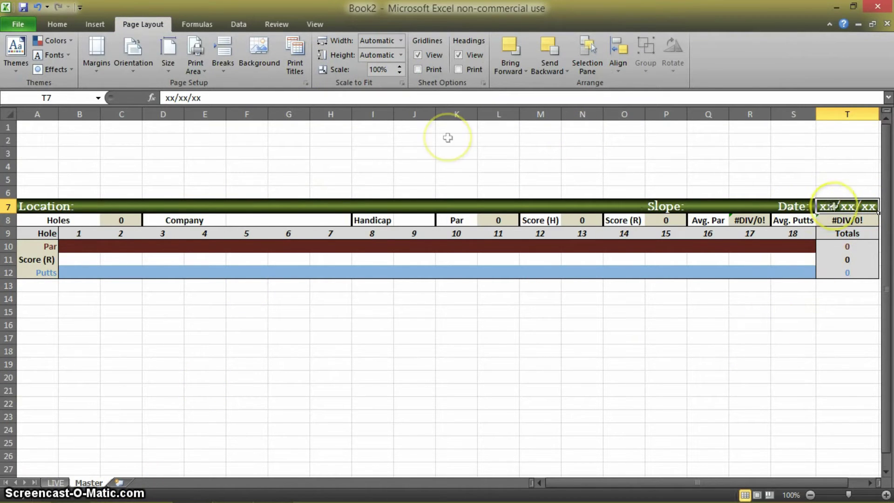
click(58, 23)
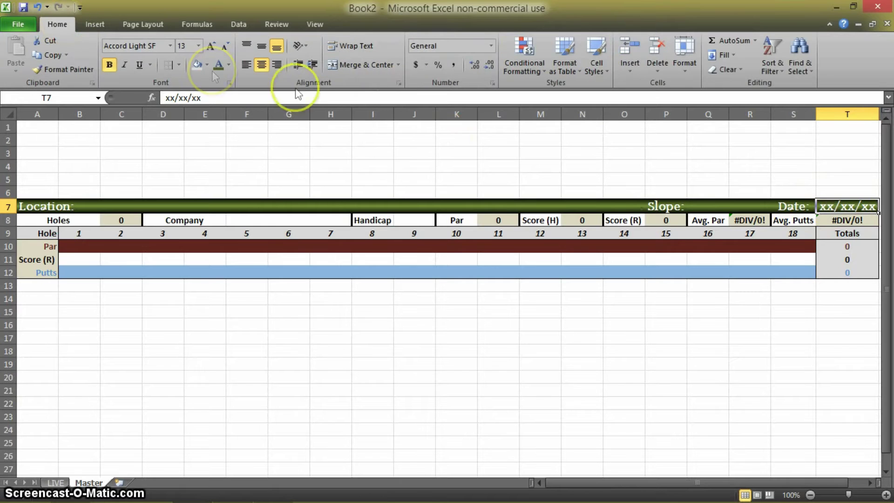
click(490, 46)
click(474, 182)
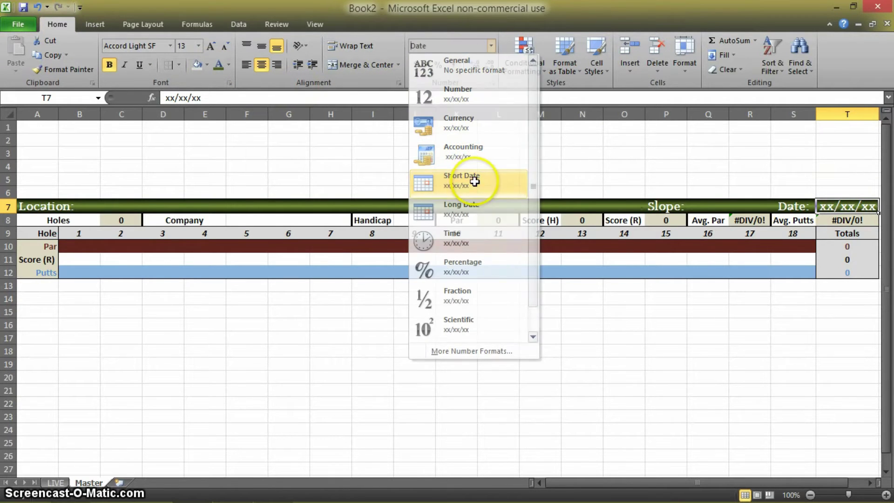
click(490, 46)
click(455, 349)
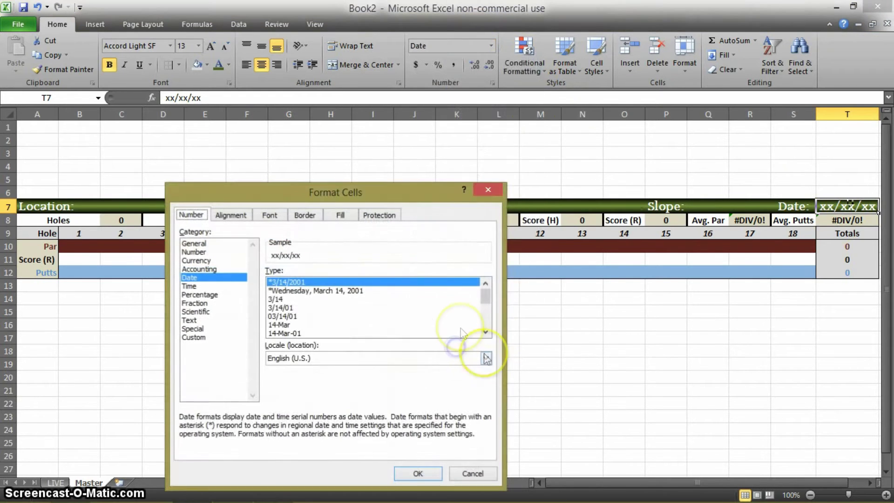
click(284, 307)
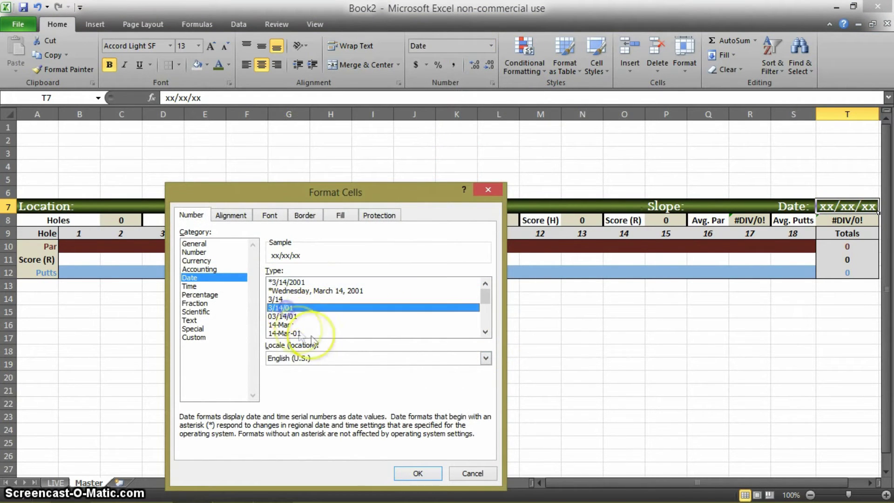
click(419, 473)
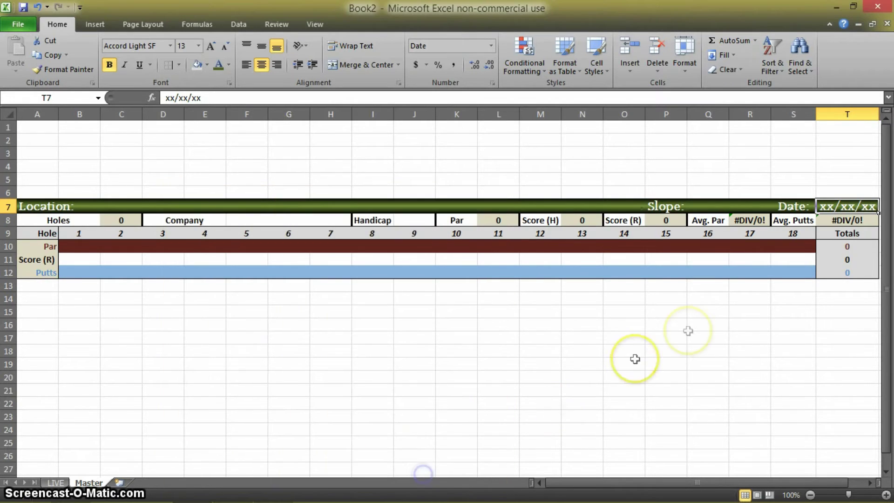
Apply the same 3/14/01 date style to T7 on the LIVE sheet, showing 7/16/13
click(55, 482)
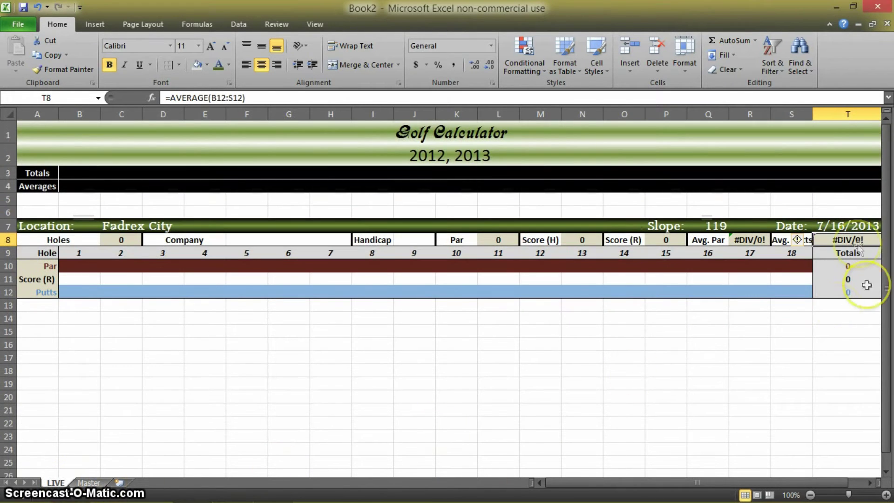
click(855, 223)
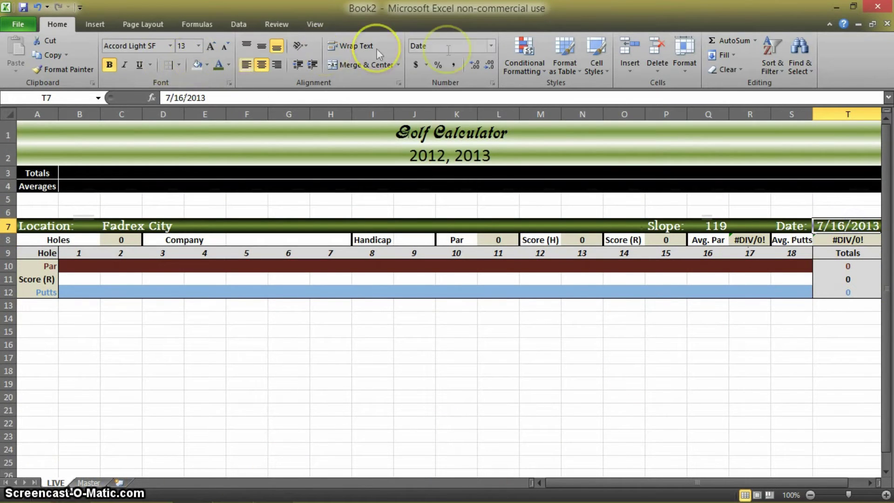
click(491, 46)
click(446, 357)
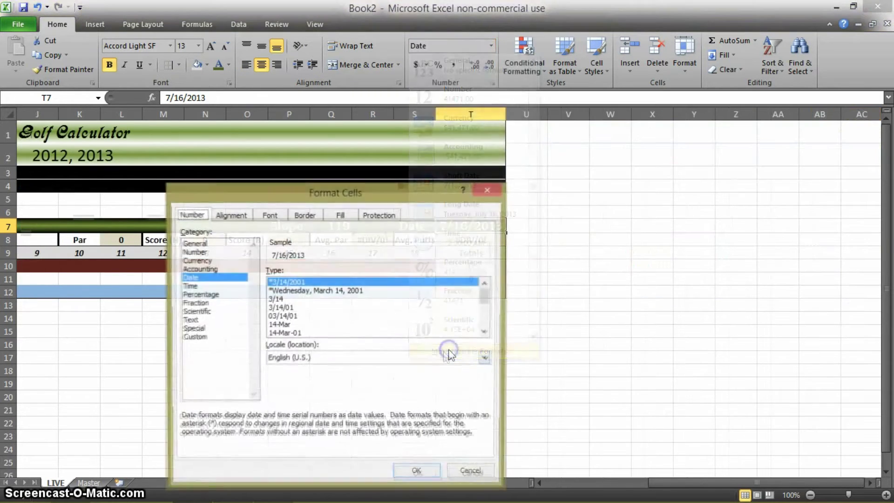
click(281, 307)
click(417, 473)
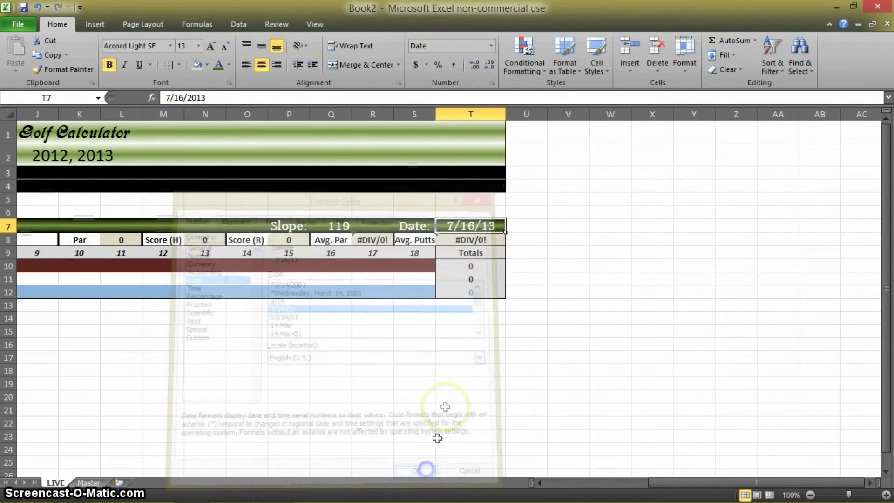
click(495, 345)
click(598, 482)
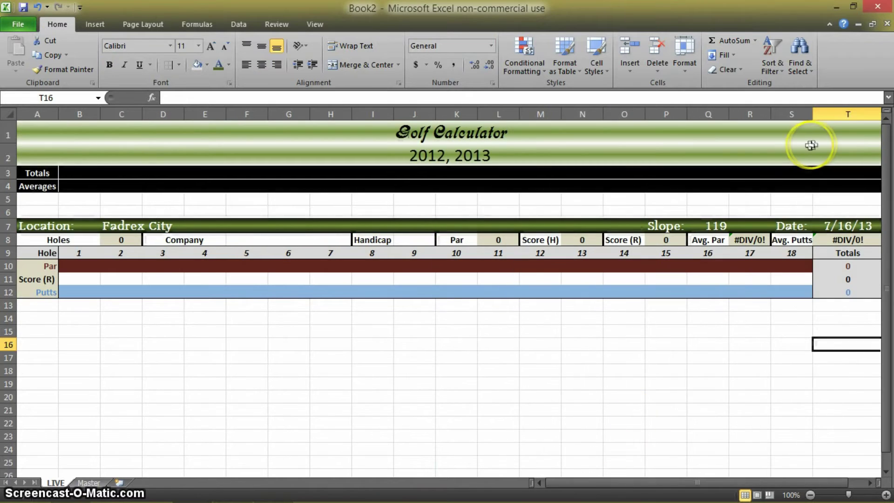
Add a right border to J9:J12 on the Master sheet after hole 9
key(ctrl+Page_Down)
key(alt+p)
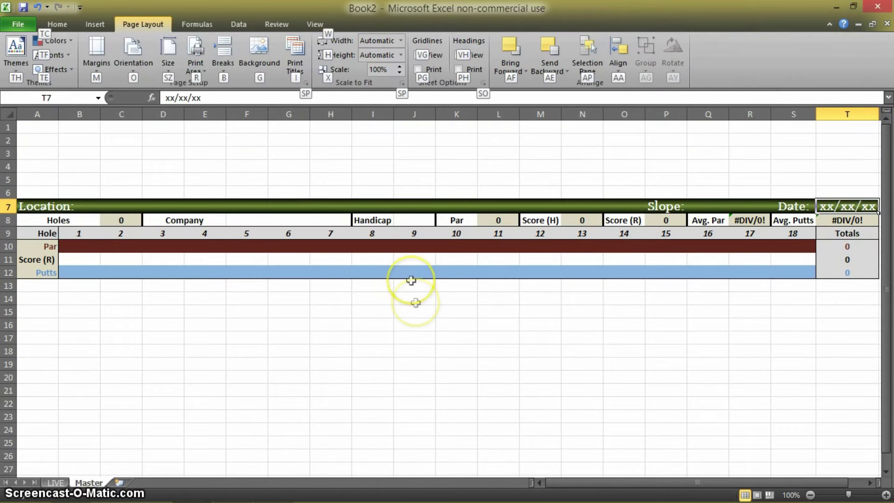
drag(419, 227, 423, 268)
click(423, 315)
drag(432, 238, 425, 268)
click(62, 26)
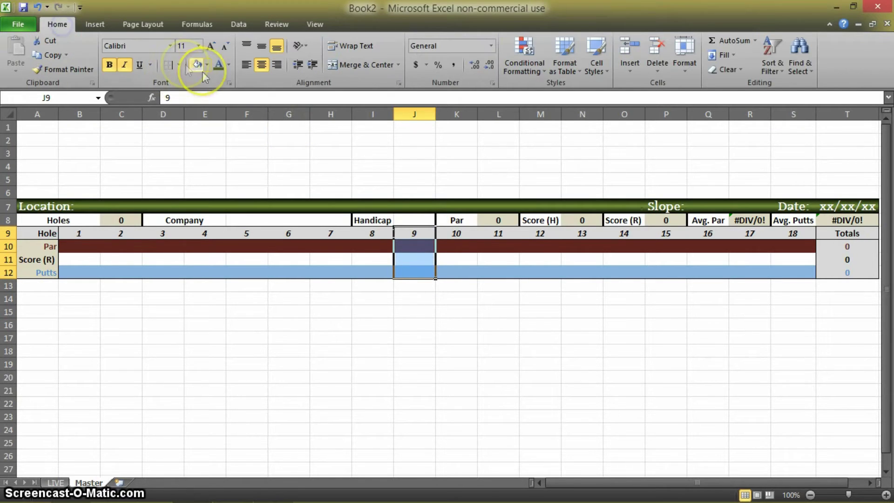
click(170, 65)
click(498, 311)
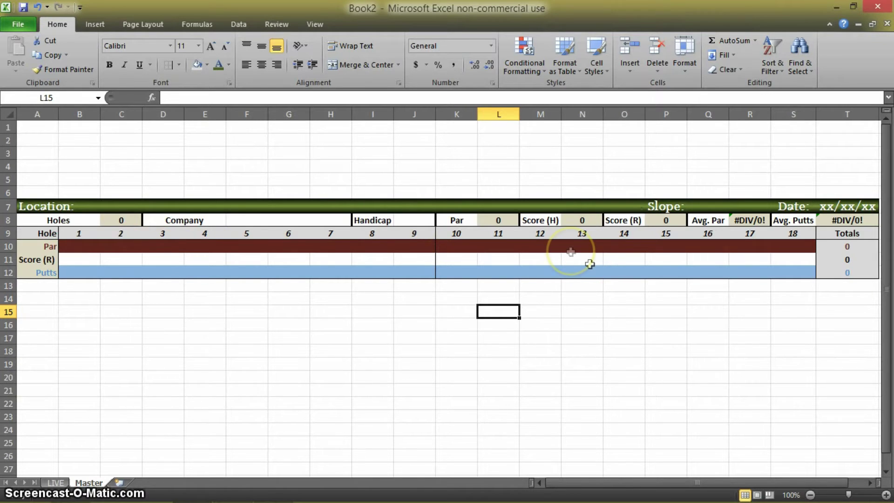
Enter test putts values 5, 6, 6, 65, 4, 8 in the Master putts row from L12
key(alt+p)
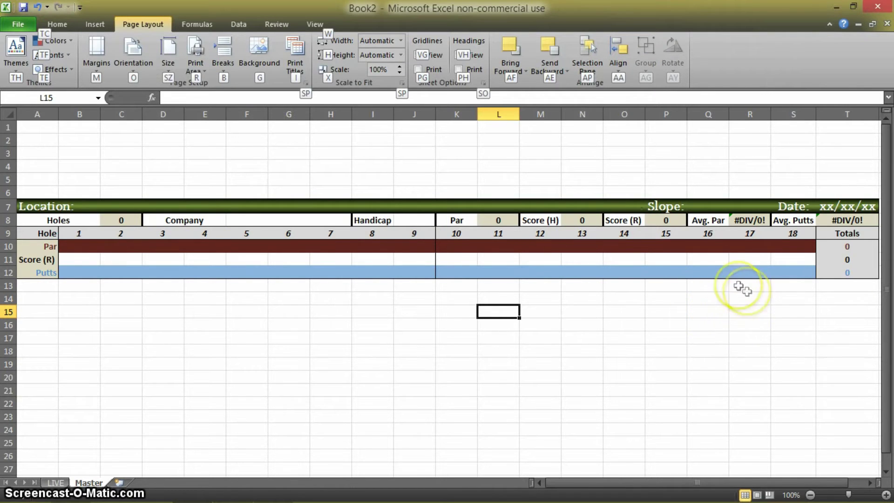
click(492, 271)
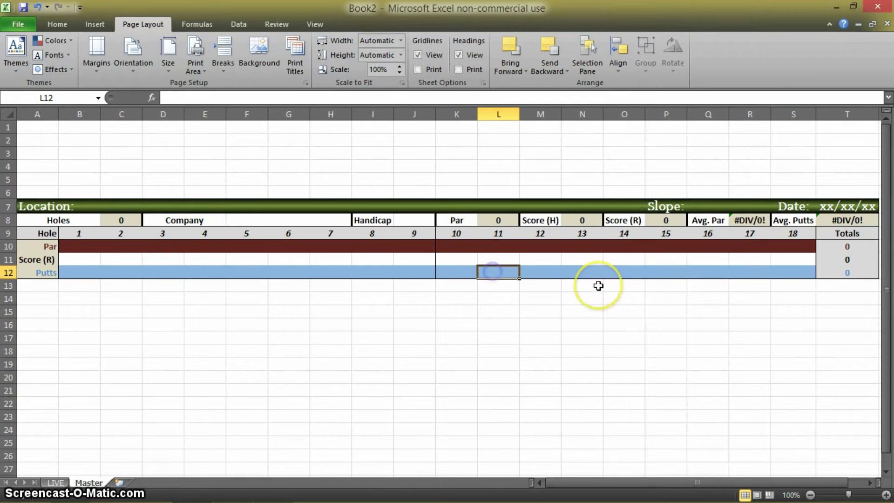
text(5)
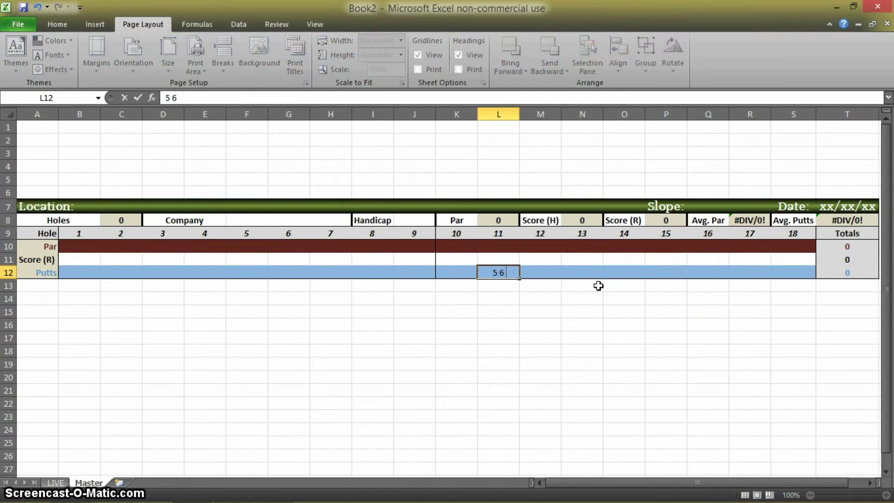
text(	6	6	65		4	8)
click(694, 297)
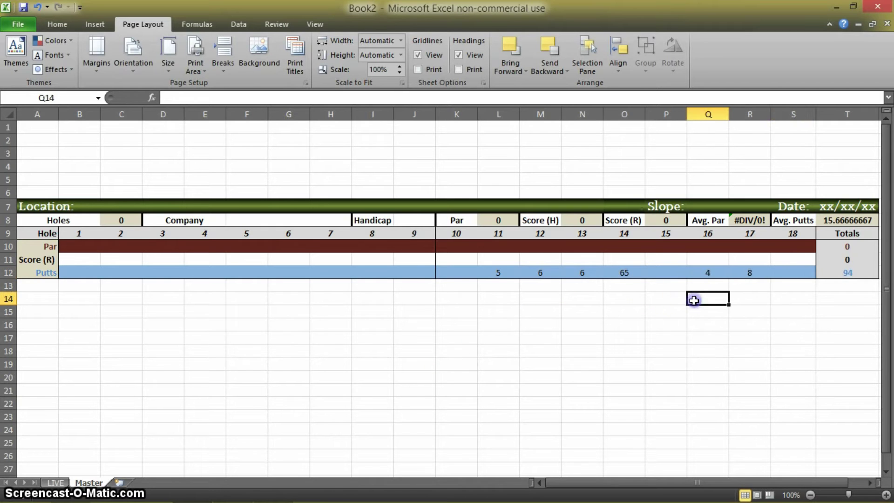
Reduce the Avg. Putts result in T8 to two decimals, showing 15.67
click(859, 225)
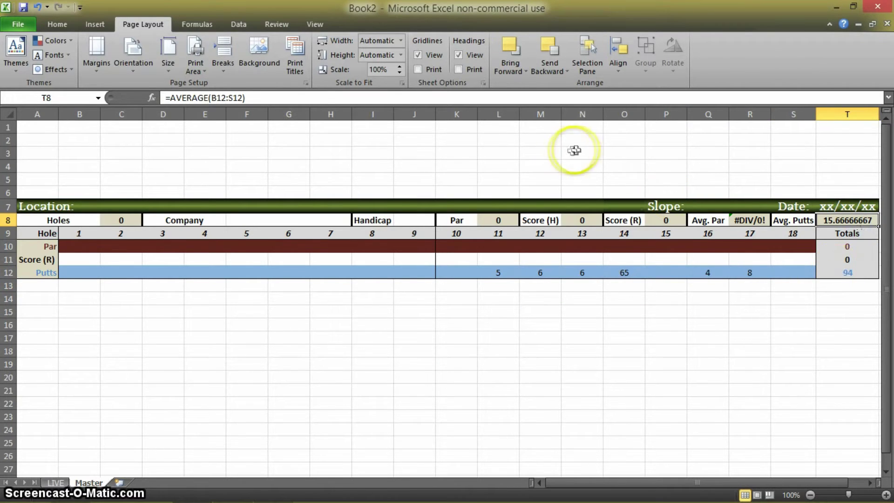
key(alt+h)
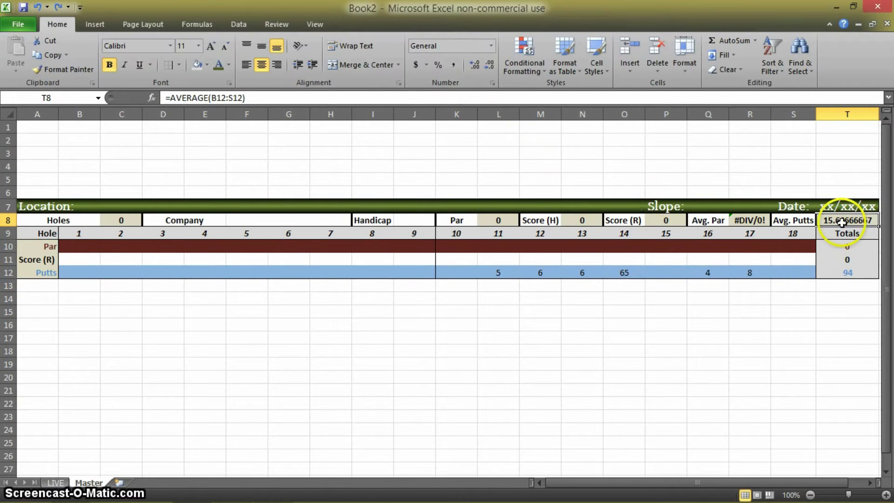
click(492, 69)
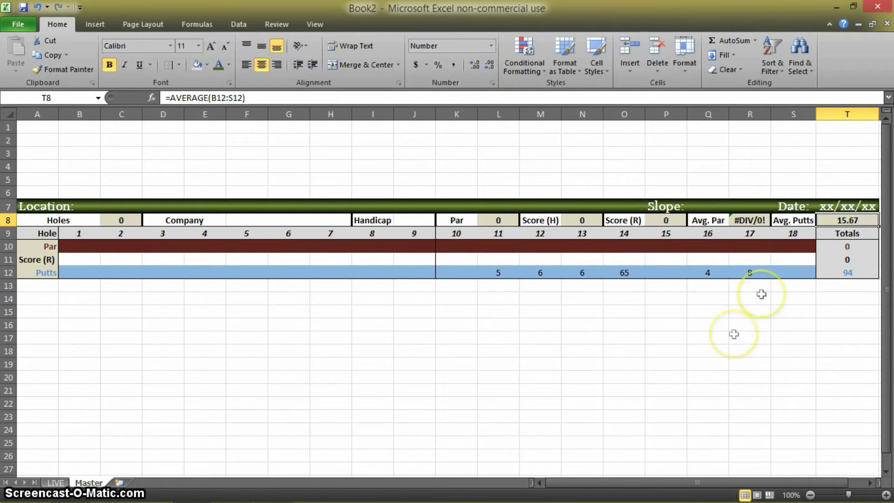
Enter test par values alternating 5 and 6 from hole 3 onward
click(745, 220)
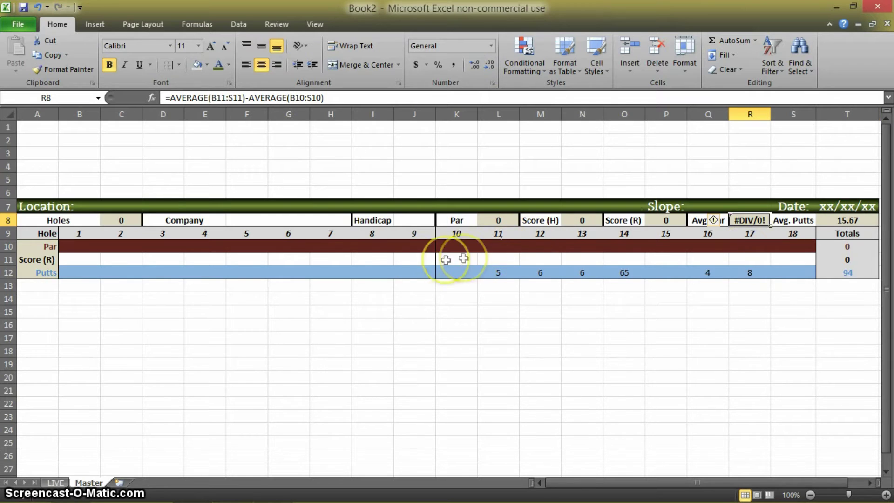
click(330, 260)
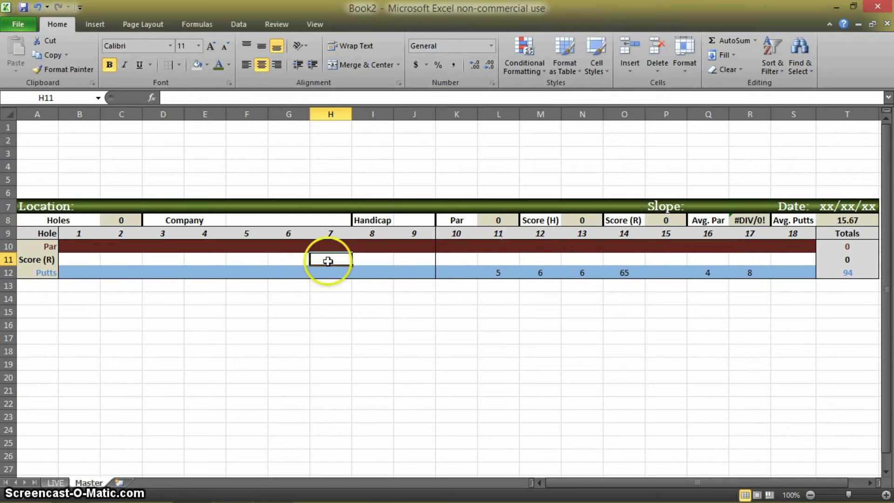
click(161, 246)
text(5	6)
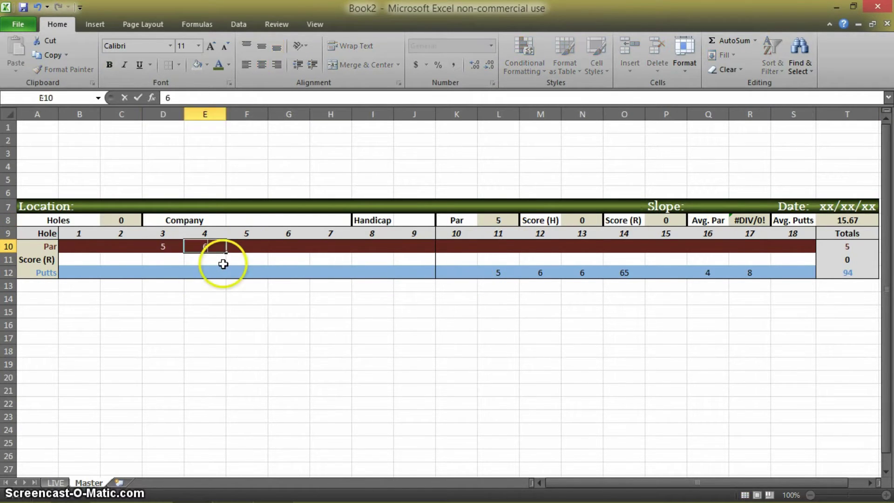
text(	5	6	5	6	5	6	5	6)
key(Tab)
text(6)
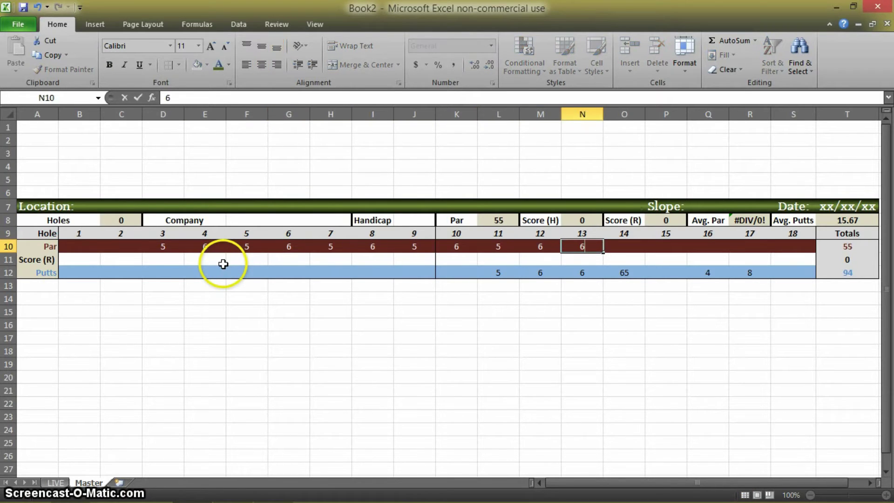
Enter test scores 4, 5, 4, 5, 6, 8, 6, 4, 8, 6 in the score row
click(289, 322)
click(180, 260)
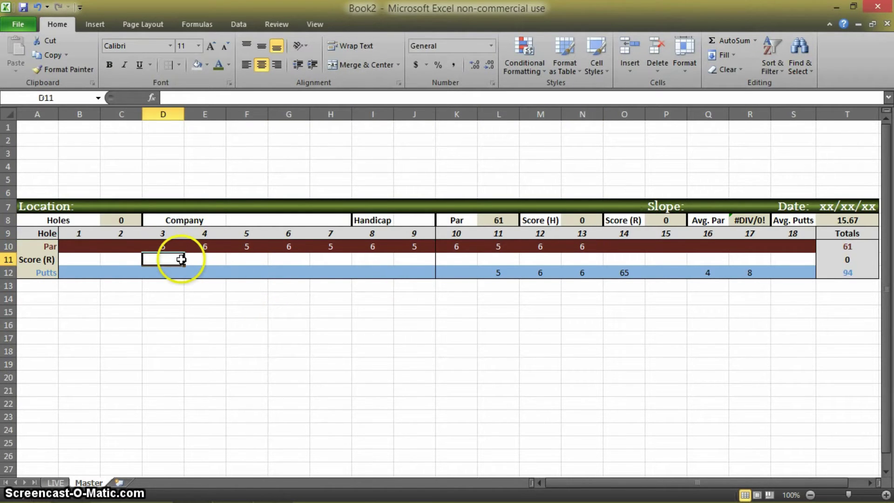
key(Tab)
text(4)
key(Tab)
text(5	4	5	6	8	6	4	8	6)
Reduce the Avg. Par result in R8 to two decimals, showing 0.05
click(749, 233)
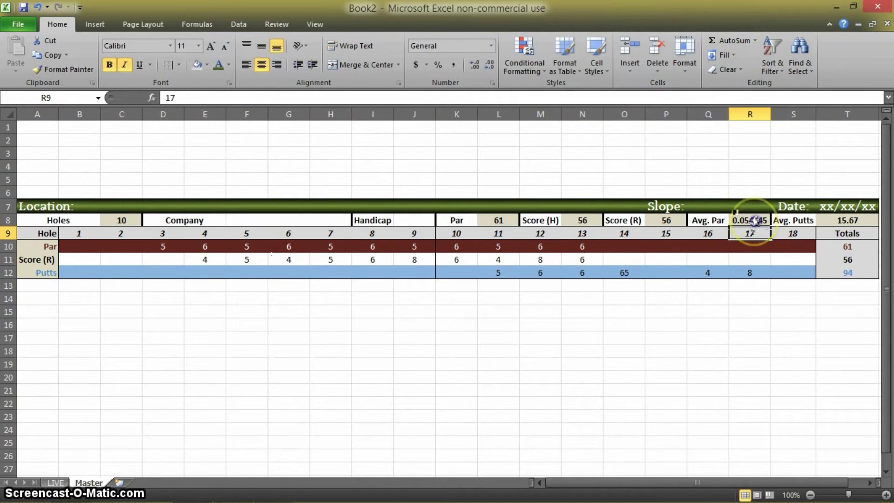
click(750, 220)
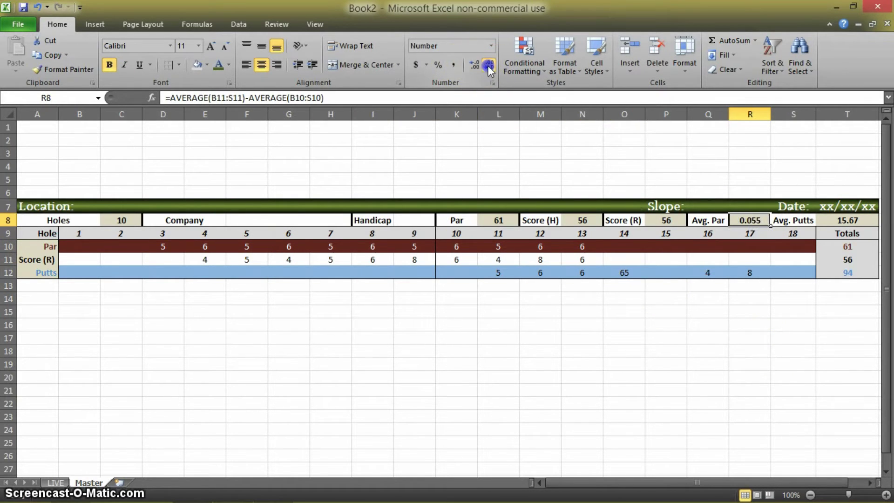
click(716, 341)
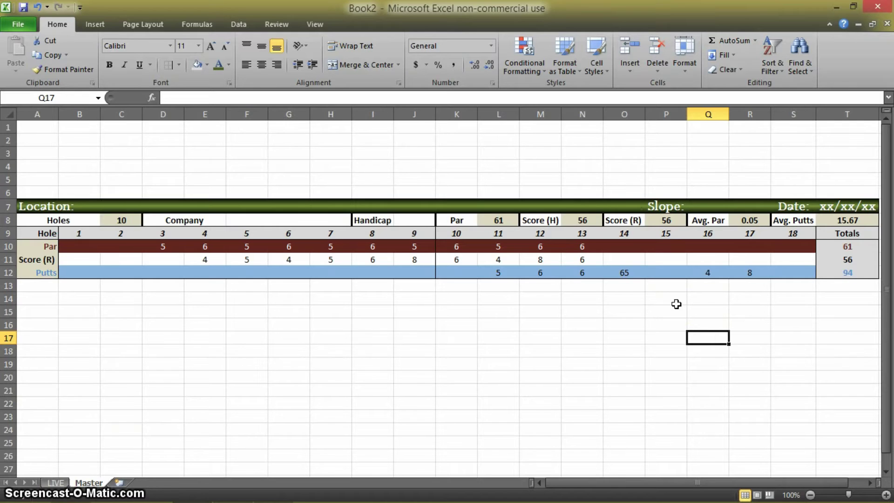
On the LIVE sheet, autofit column S so the Avg. Putts label fits, then view Golf_Calculator.xlsx
key(ctrl+Page_Up)
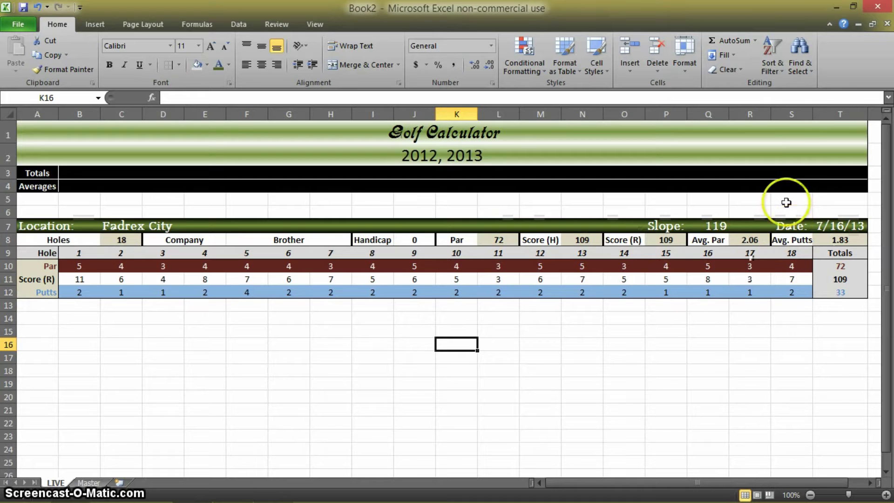
double_click(812, 114)
click(787, 368)
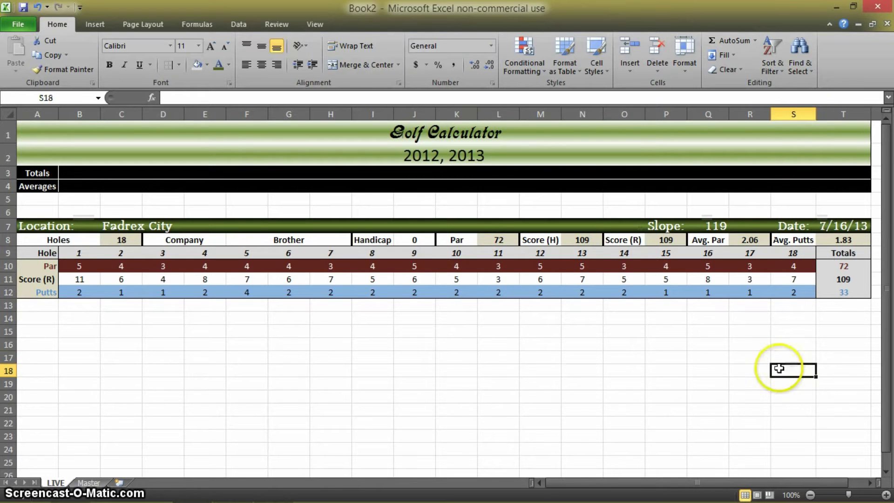
key(alt+Tab)
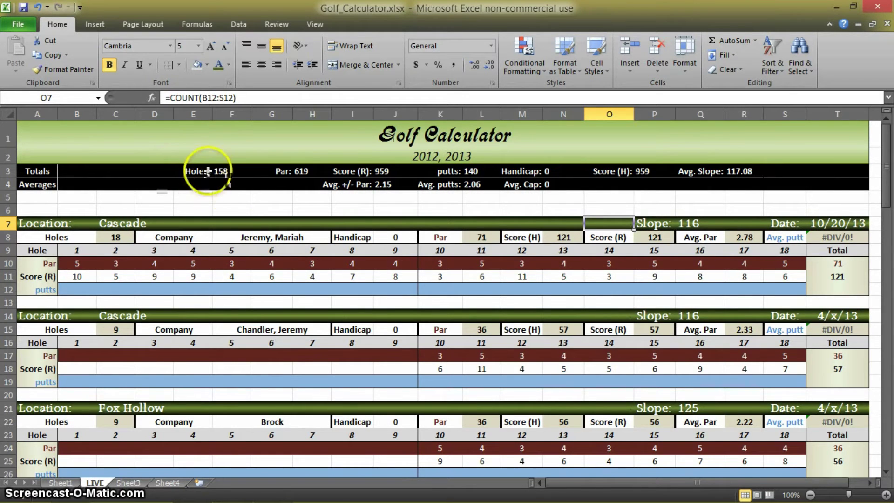
Add a right-aligned 'Holes:' label in E3 with a yellow input cell F3
key(alt+Tab)
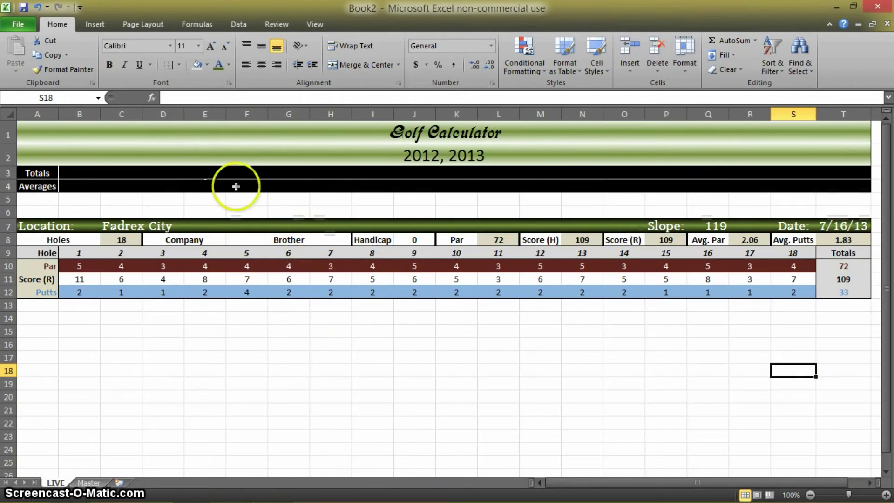
click(209, 173)
text(Holes)
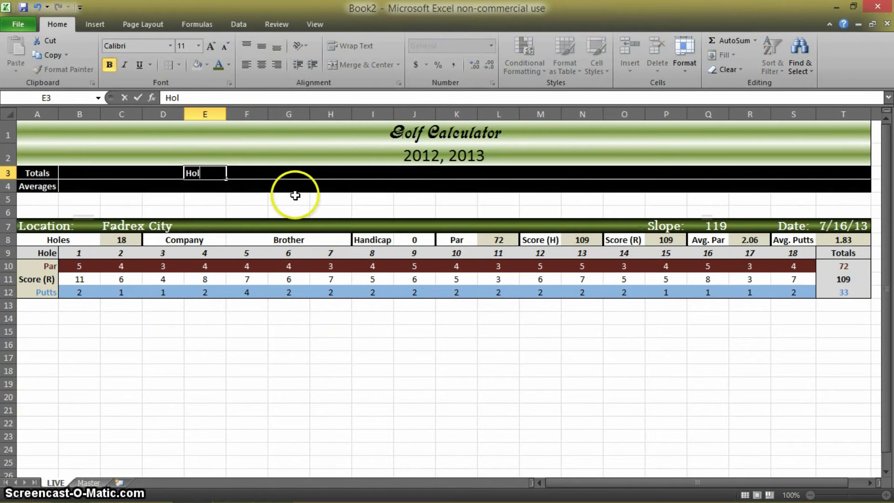
key(Tab)
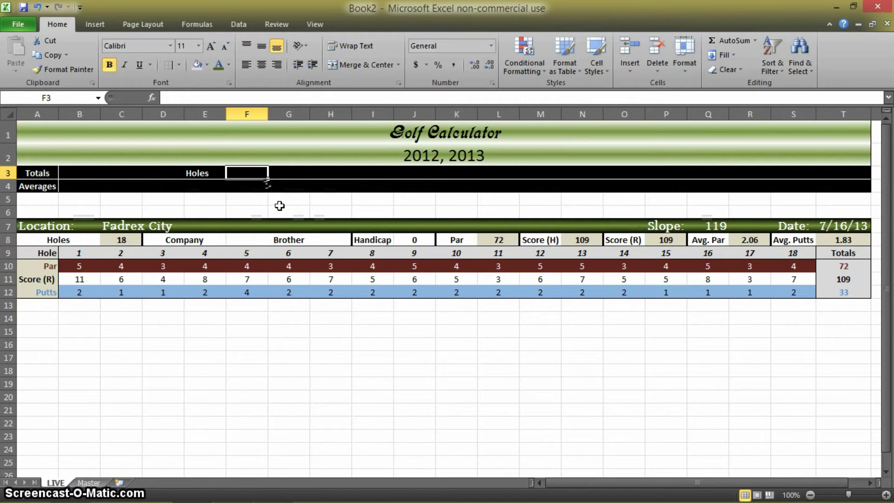
click(206, 66)
click(229, 159)
click(320, 201)
click(213, 176)
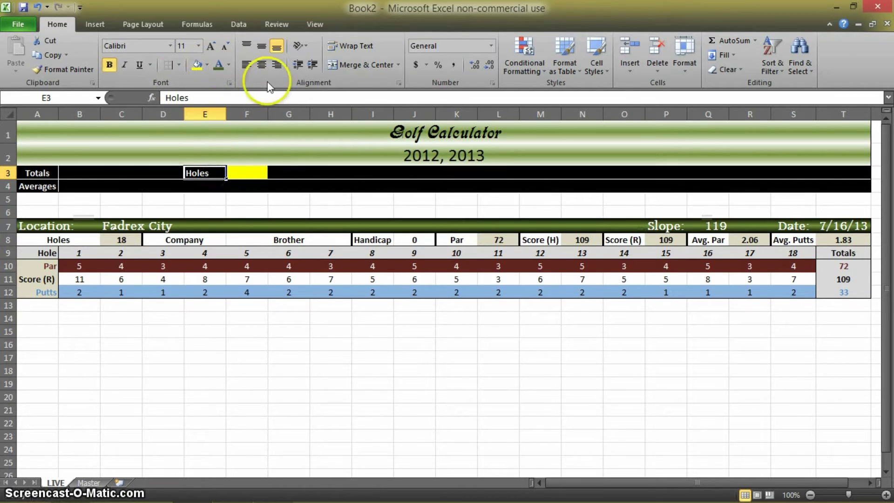
click(276, 65)
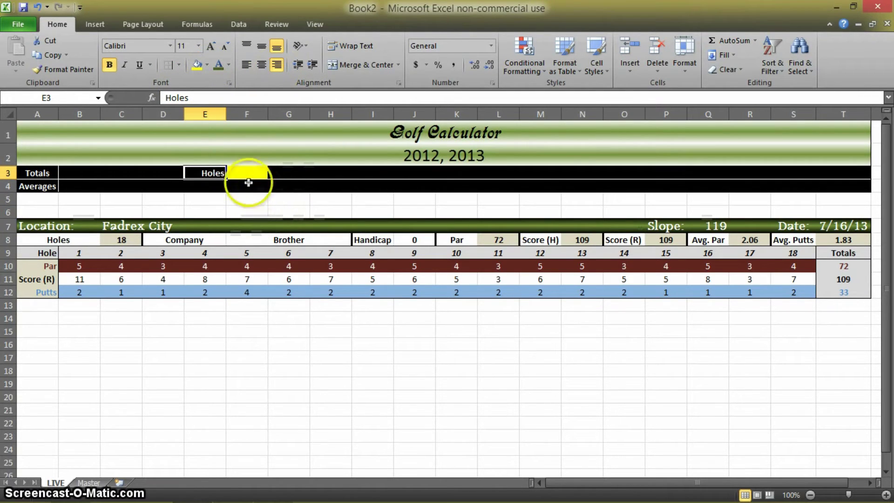
double_click(219, 170)
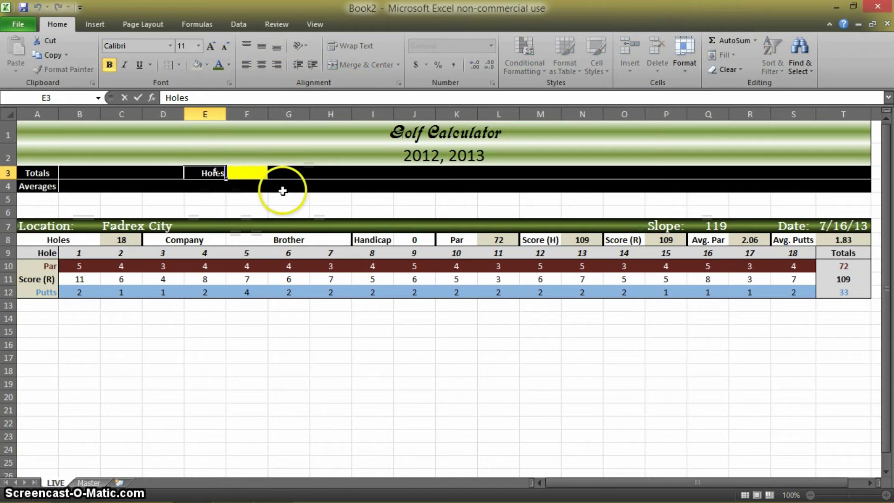
click(283, 212)
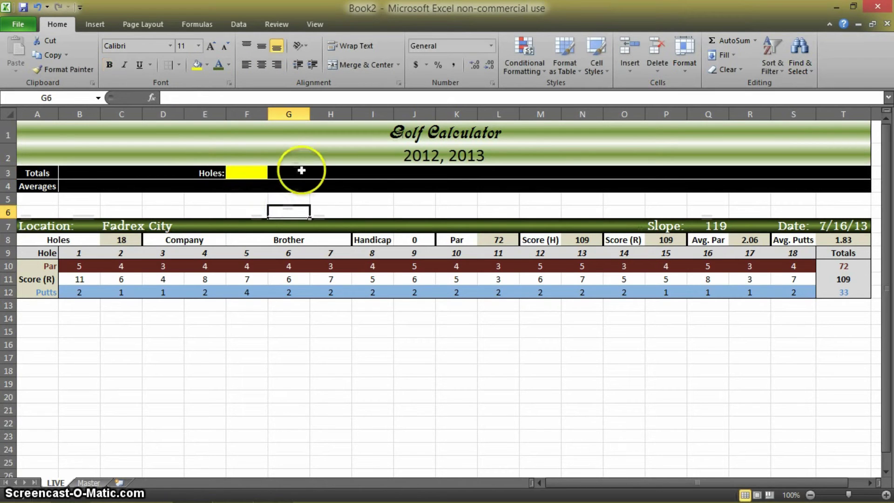
Add a right-aligned 'Par:' label in G3, fill H3 yellow, and merge H4:I4
key(Up)
key(Up)
key(Up)
text(P)
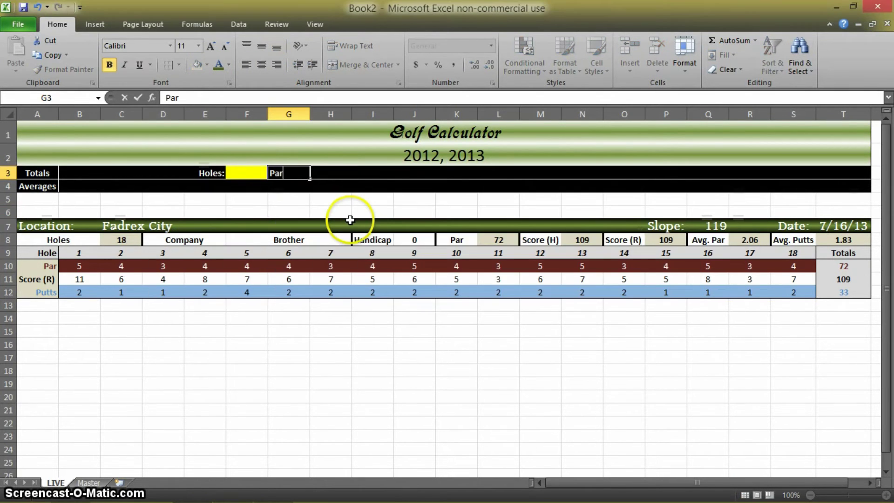
key(Tab)
click(197, 65)
click(279, 180)
key(alt+h)
key(a)
key(r)
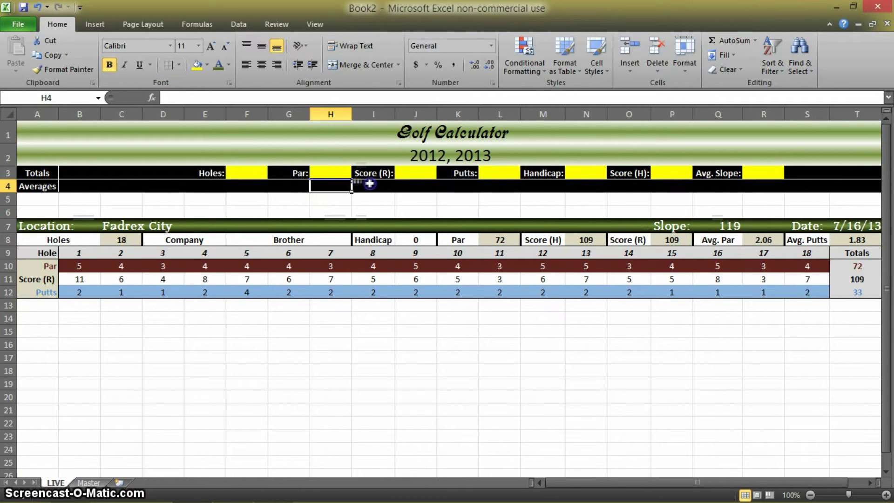
shift+click(370, 184)
click(355, 64)
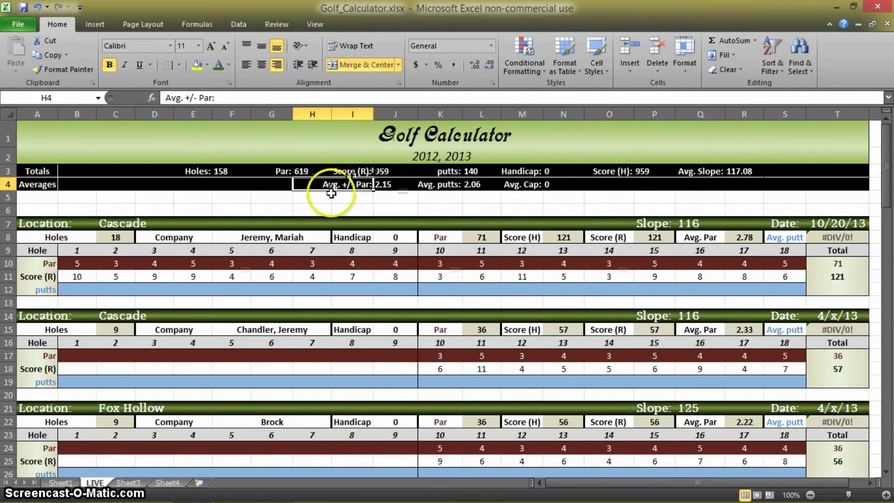
Compare the labels with the Golf_Calculator reference workbook and return to Book2
key(alt+Tab)
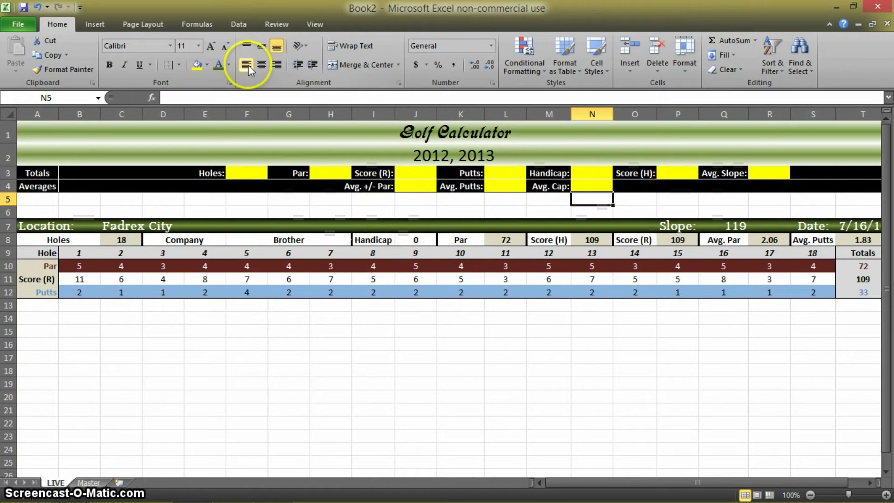
key(alt+Tab)
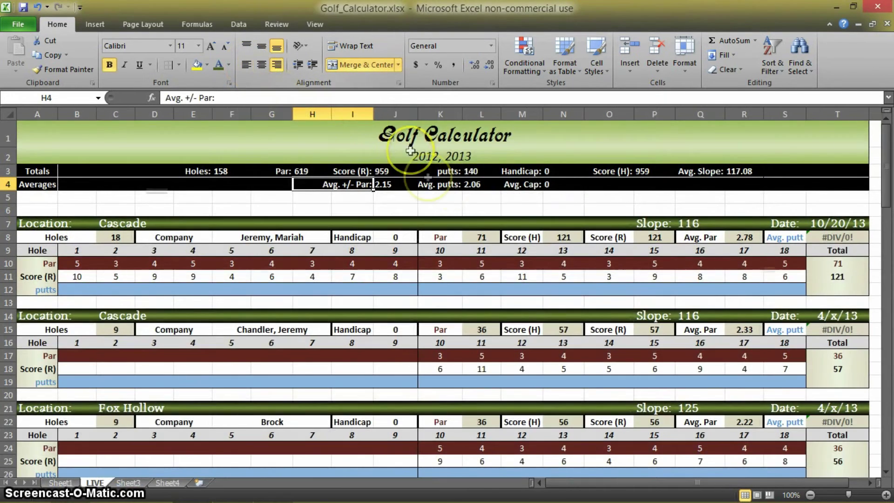
key(alt+Tab)
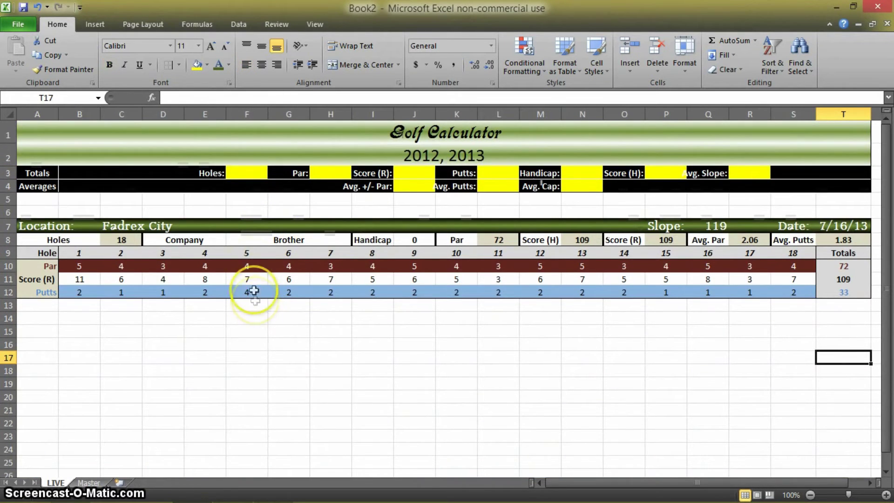
click(255, 177)
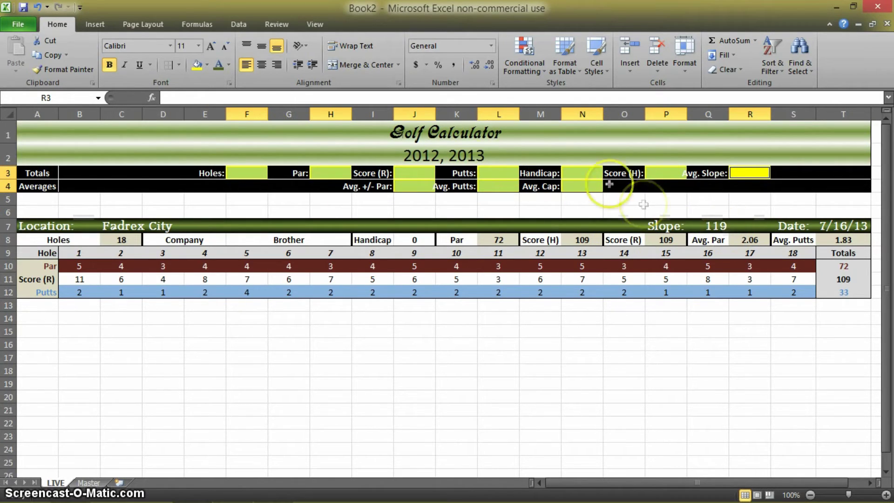
click(228, 66)
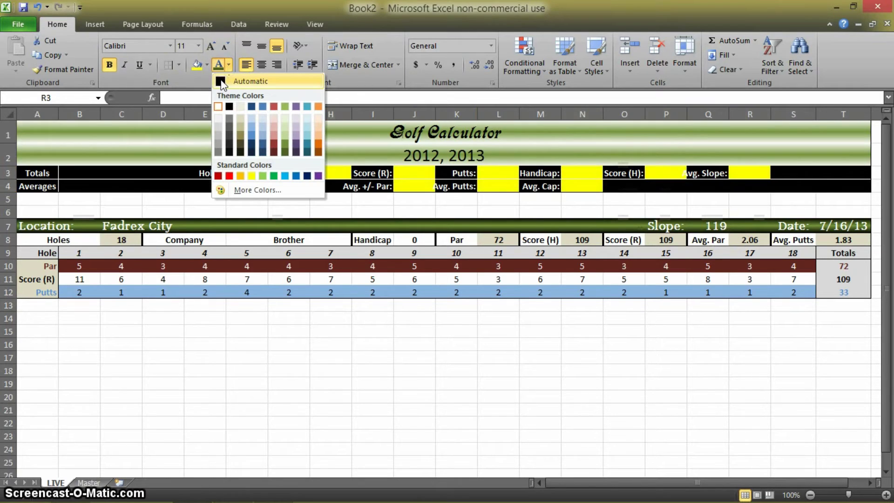
click(232, 82)
click(374, 200)
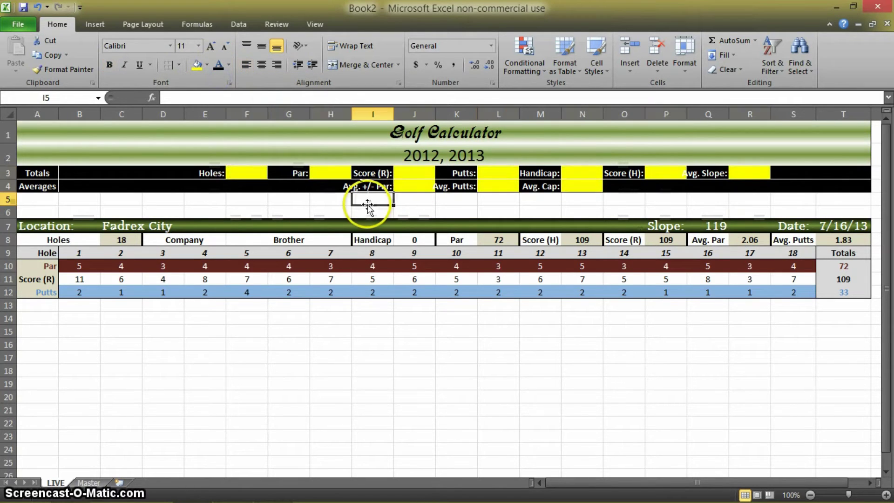
click(258, 172)
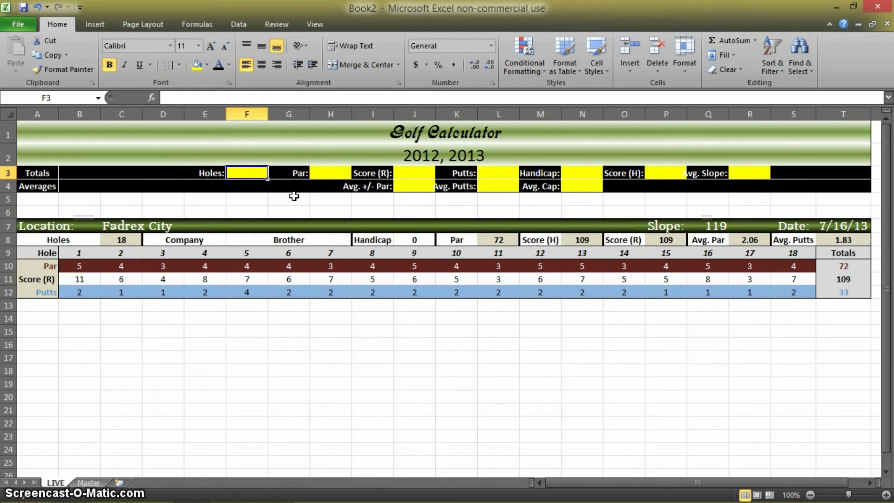
Try building the F3 Holes total as LIVE!C8+C14+C18, then erase it back to '='
text(=)
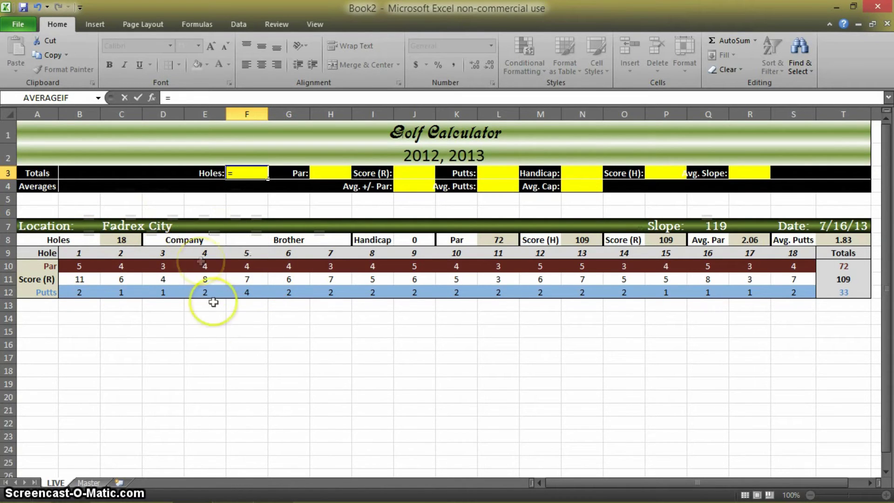
click(89, 484)
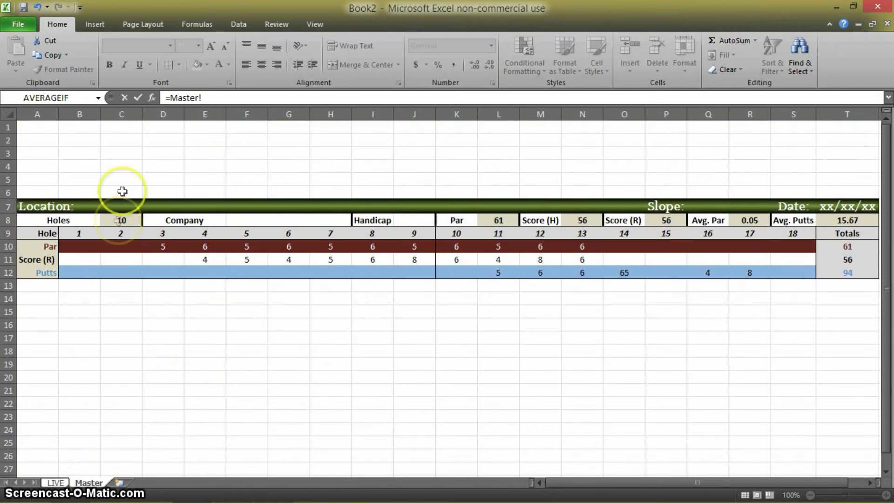
click(53, 484)
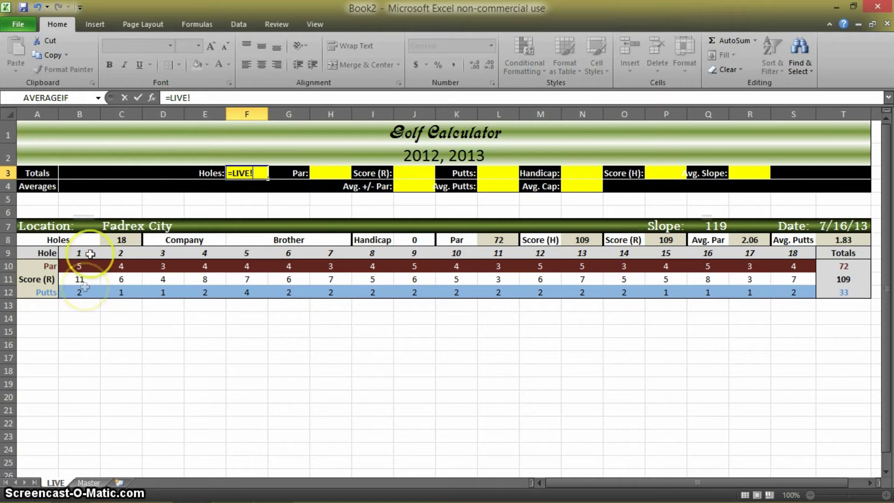
key(BackSpace)
key(BackSpace)
key(BackSpace)
key(BackSpace)
key(BackSpace)
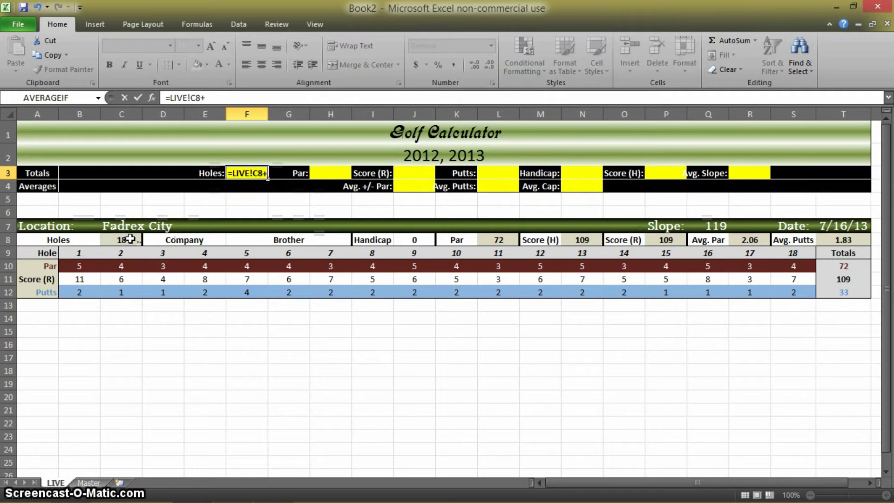
click(119, 318)
text(+)
click(130, 370)
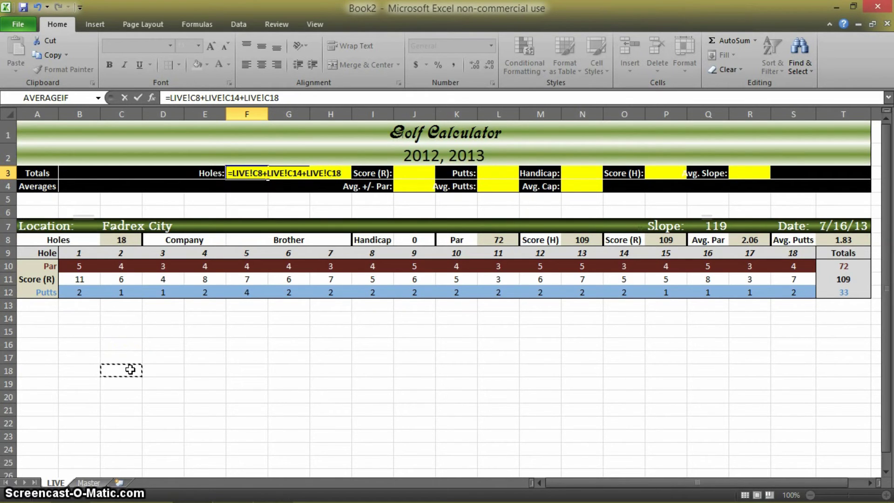
key(BackSpace)
key(BackSpace)
key(BackSpace)
key(BackSpace)
key(BackSpace)
key(BackSpace)
key(BackSpace)
key(BackSpace)
key(BackSpace)
key(BackSpace)
key(BackSpace)
key(BackSpace)
key(BackSpace)
key(BackSpace)
key(BackSpace)
key(BackSpace)
key(BackSpace)
key(BackSpace)
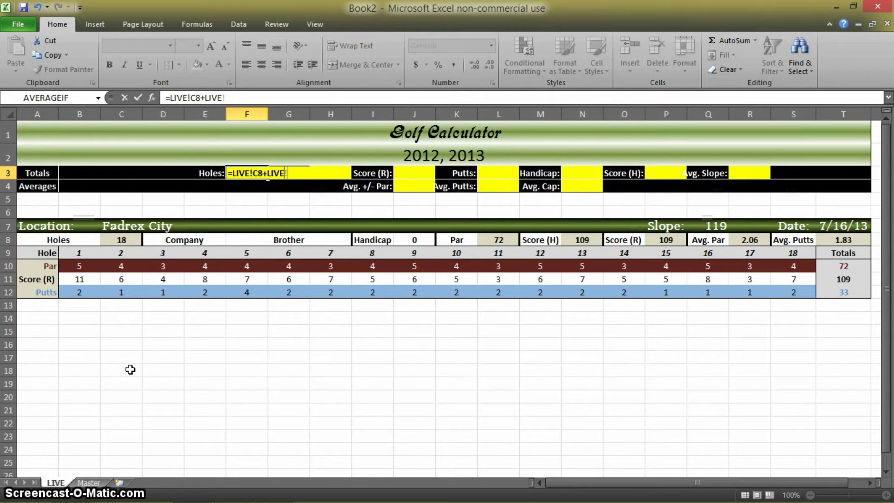
key(BackSpace)
key(BackSpace)
key(BackSpace)
key(BackSpace)
key(BackSpace)
key(BackSpace)
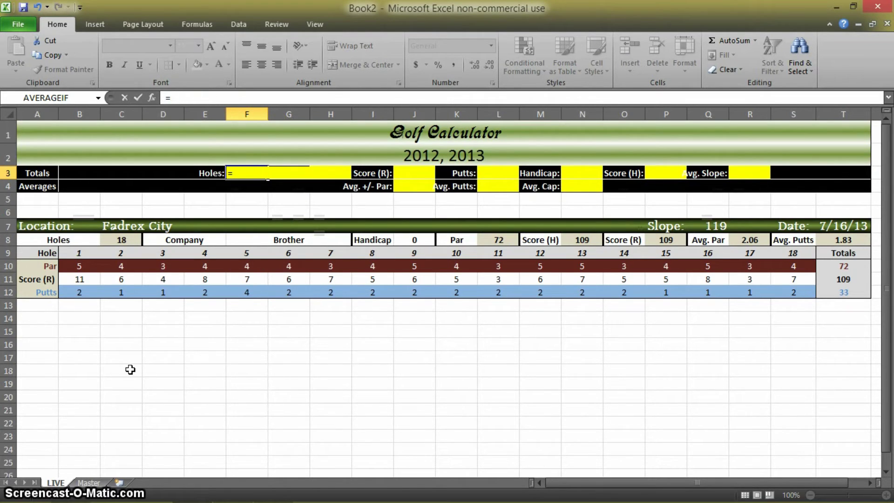
Enter =SUMIF(A:C,"holes",C:C) in F3 as the Holes total
text(sum)
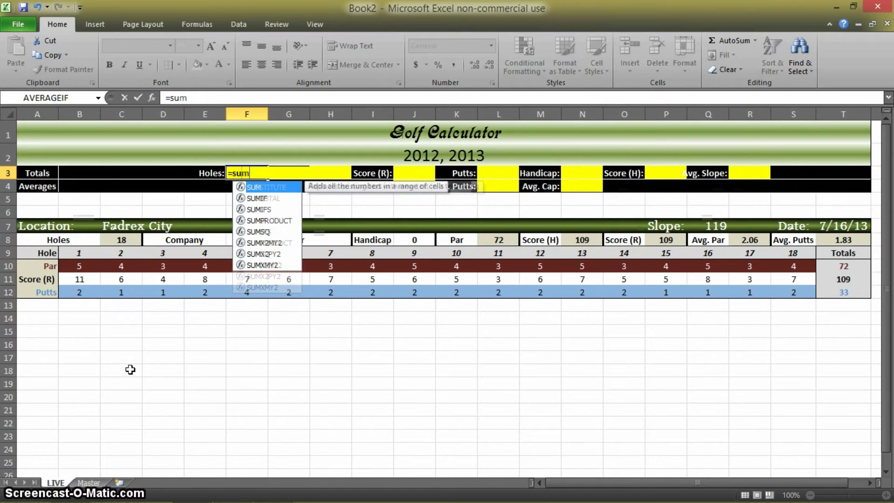
text(if()
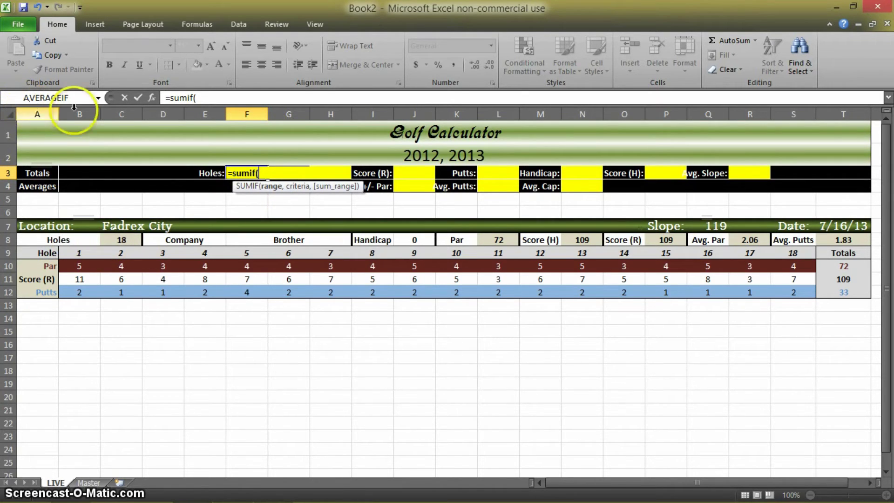
click(208, 99)
text(A:C)
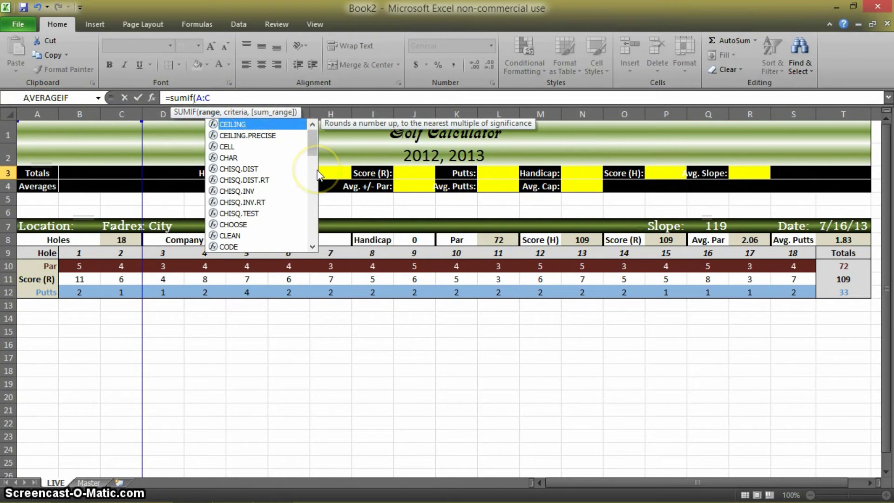
key(BackSpace)
key(BackSpace)
key(BackSpace)
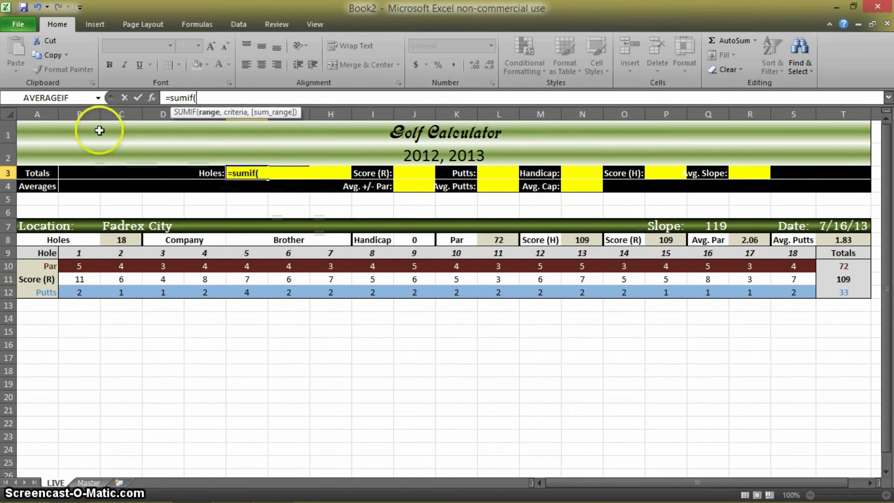
click(37, 114)
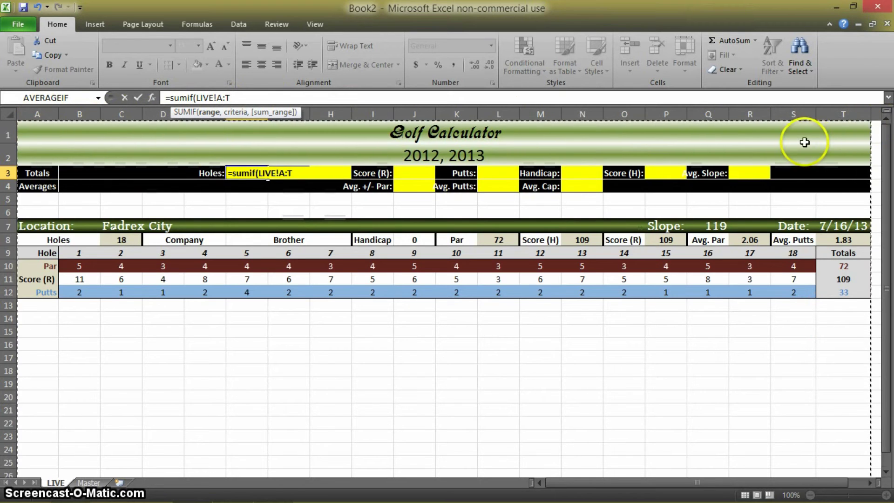
key(BackSpace)
key(BackSpace)
key(BackSpace)
key(BackSpace)
key(BackSpace)
key(BackSpace)
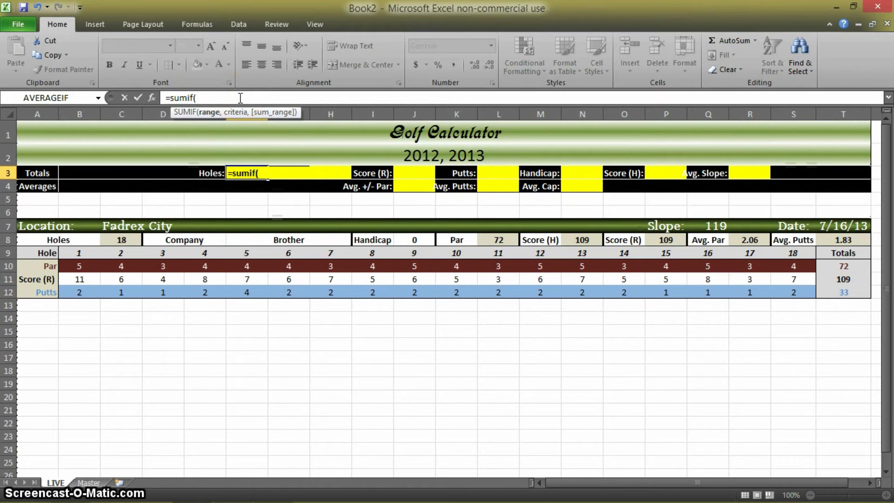
text(A:C)
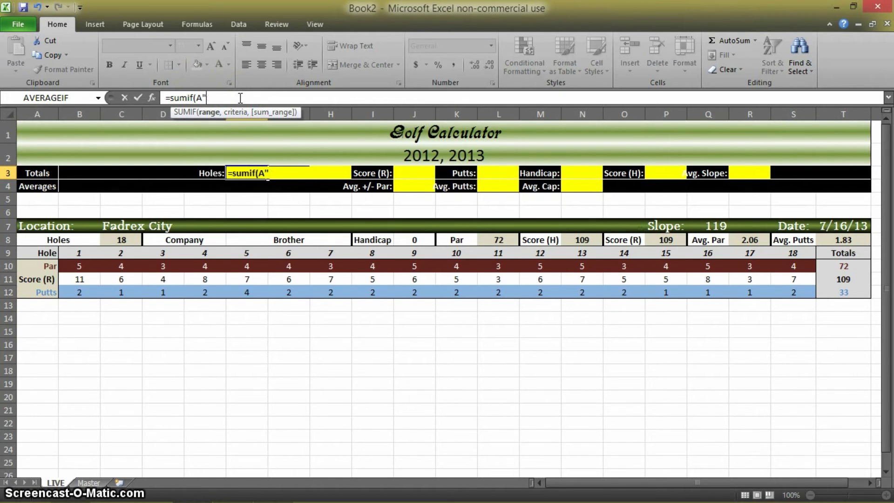
text(,)
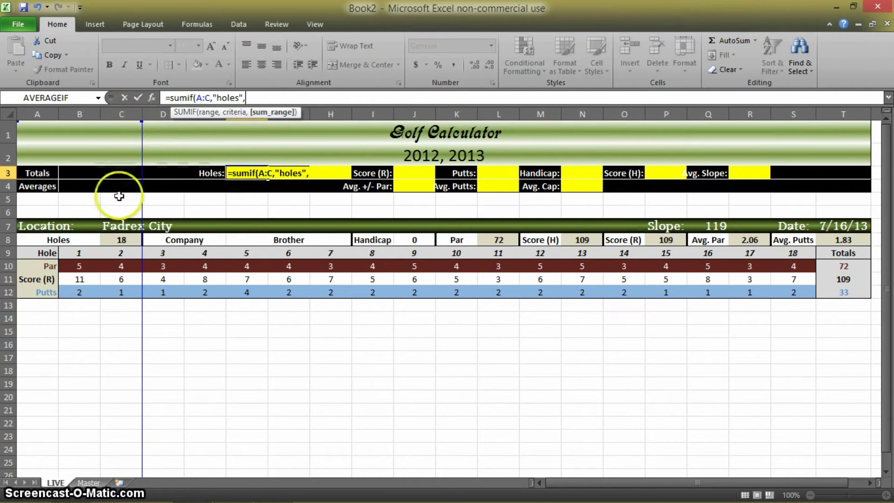
click(130, 112)
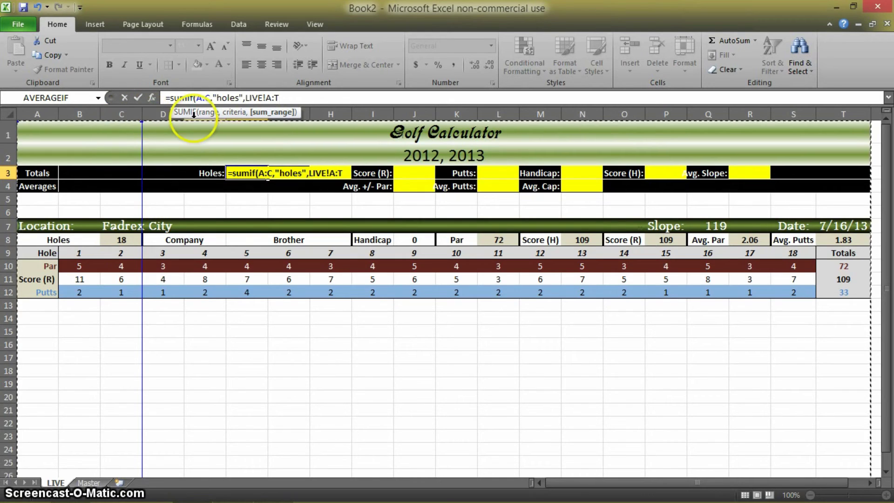
key(BackSpace)
key(BackSpace)
key(BackSpace)
key(BackSpace)
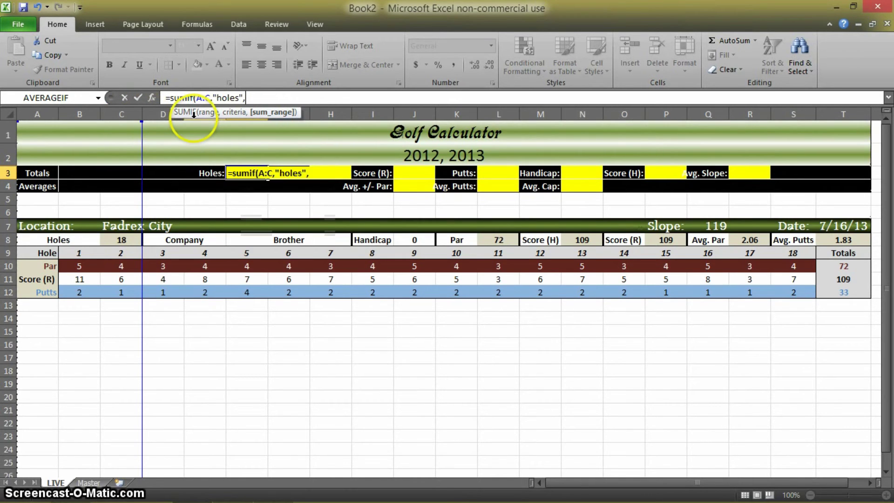
text(C:C:)
key(BackSpace)
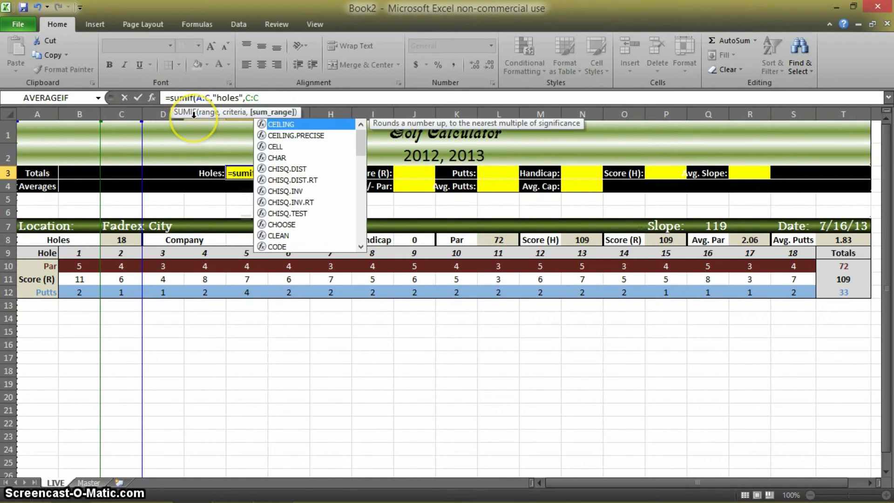
text())
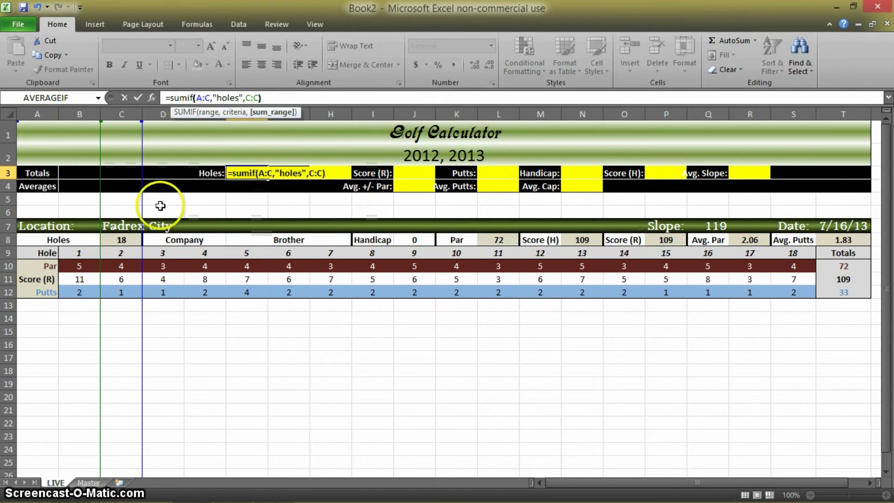
key(Return)
Verify F3 shows 18 by comparing with the Holes count formula in C8
click(238, 176)
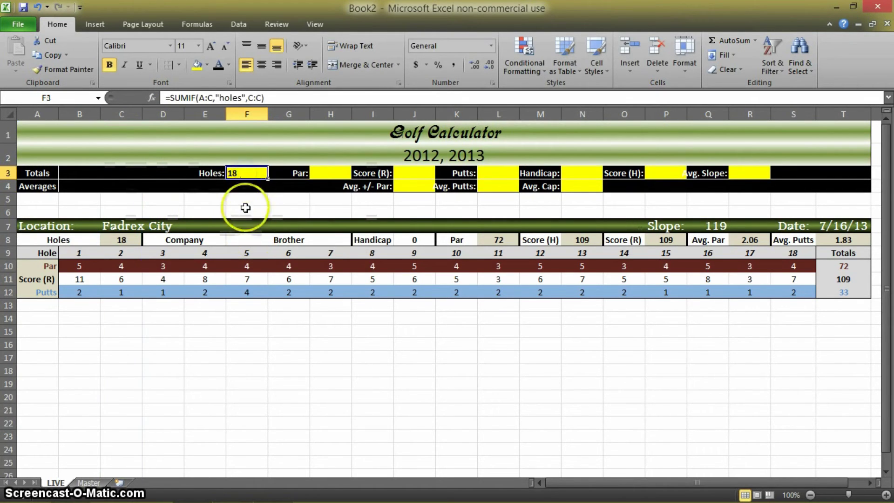
click(122, 241)
click(240, 182)
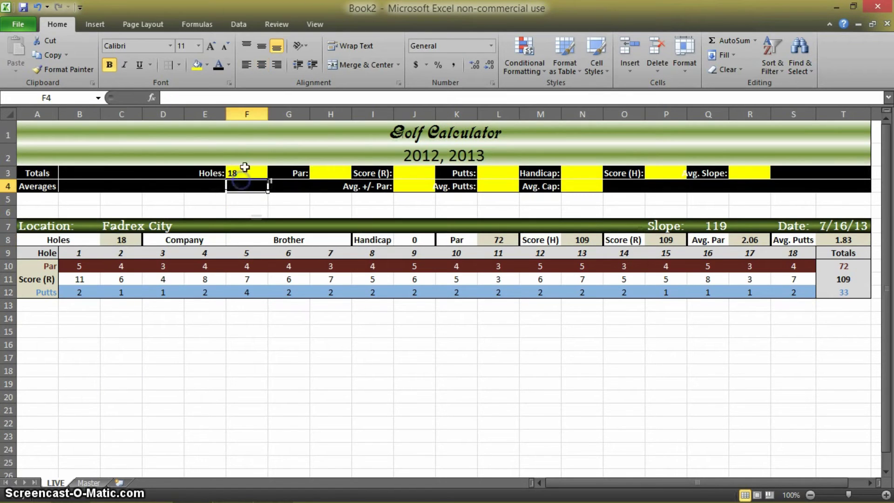
click(244, 171)
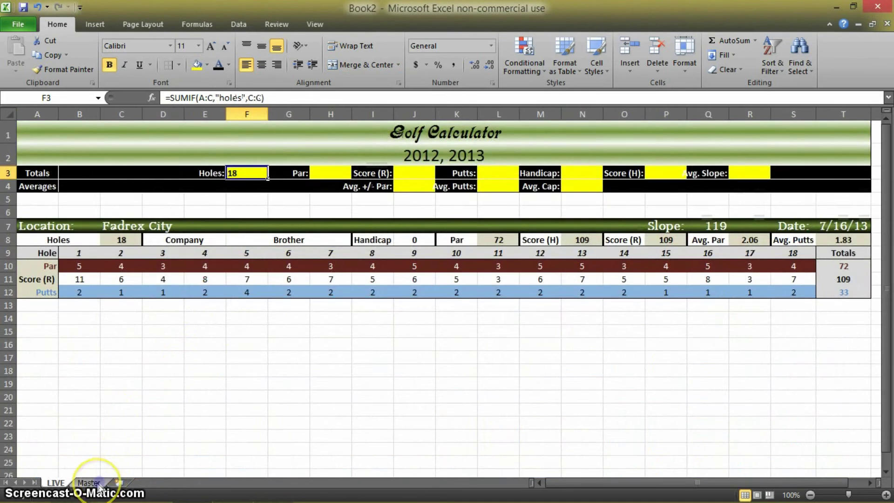
Copy the Master scorecard block A7:T12 and paste it at A14 on LIVE
click(89, 482)
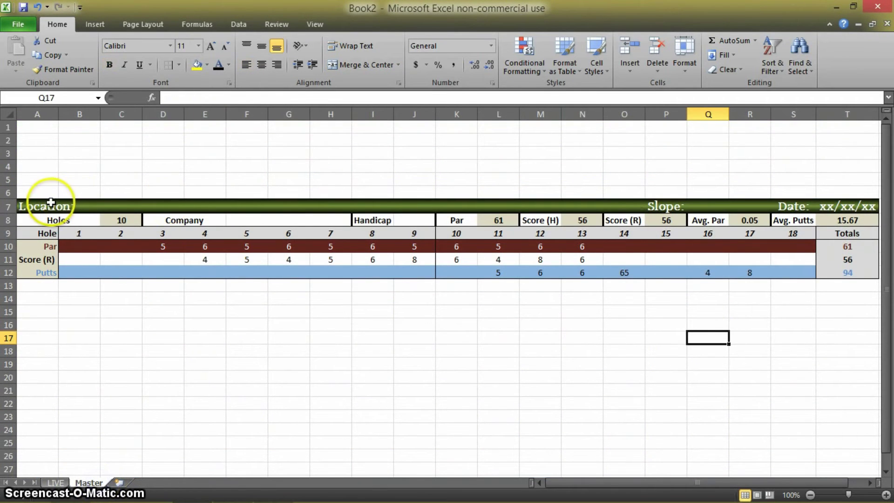
drag(45, 207, 840, 270)
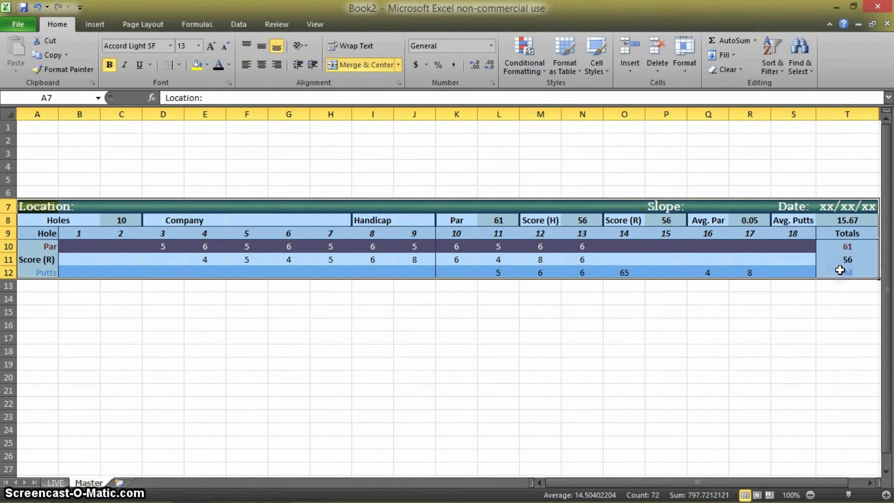
key(ctrl+c)
click(56, 482)
mouse_move(66, 323)
mouse_down()
mouse_move(744, 343)
mouse_move(778, 313)
mouse_move(54, 323)
mouse_up()
key(ctrl+v)
click(169, 409)
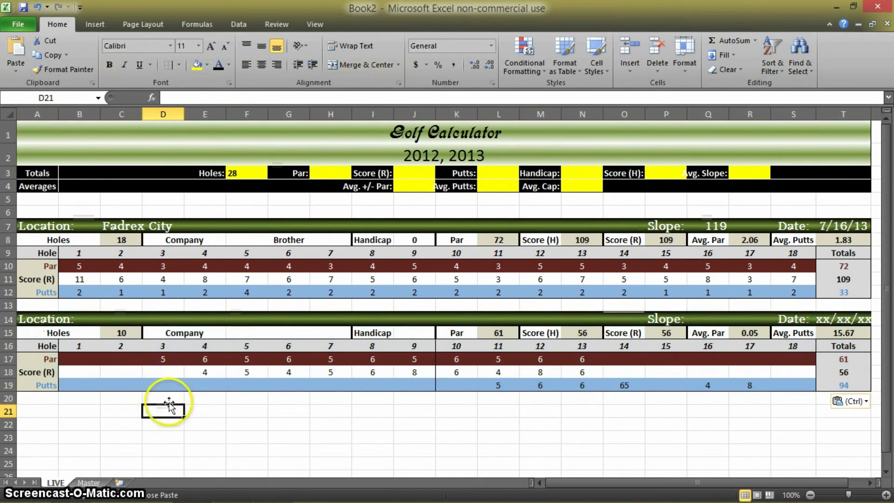
click(244, 176)
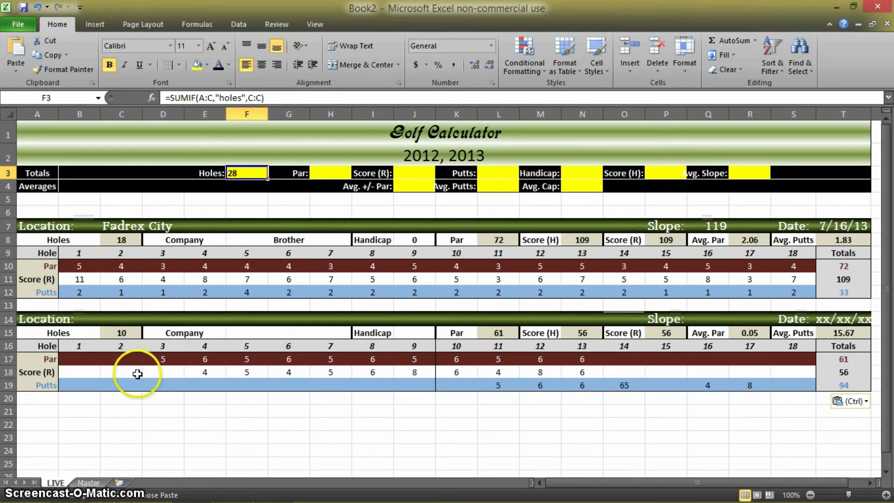
Enter a score of 5 in C18 on the new card, raising Holes to 29
click(126, 372)
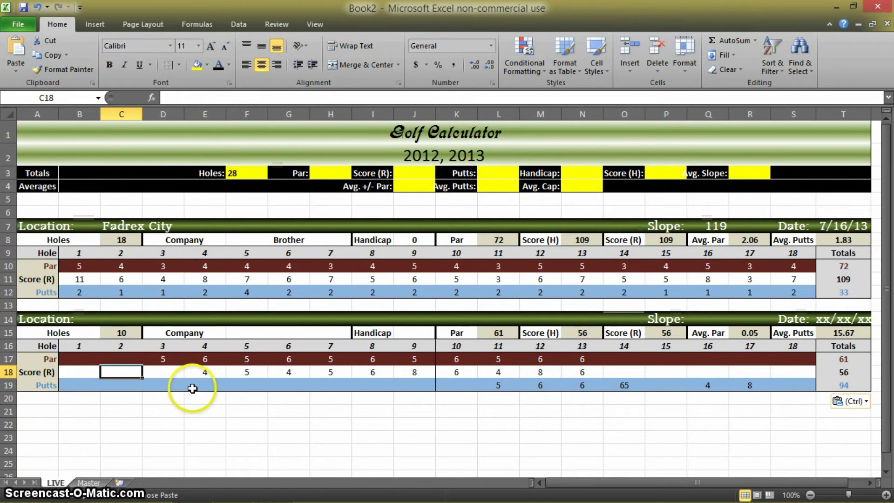
text(5)
key(Return)
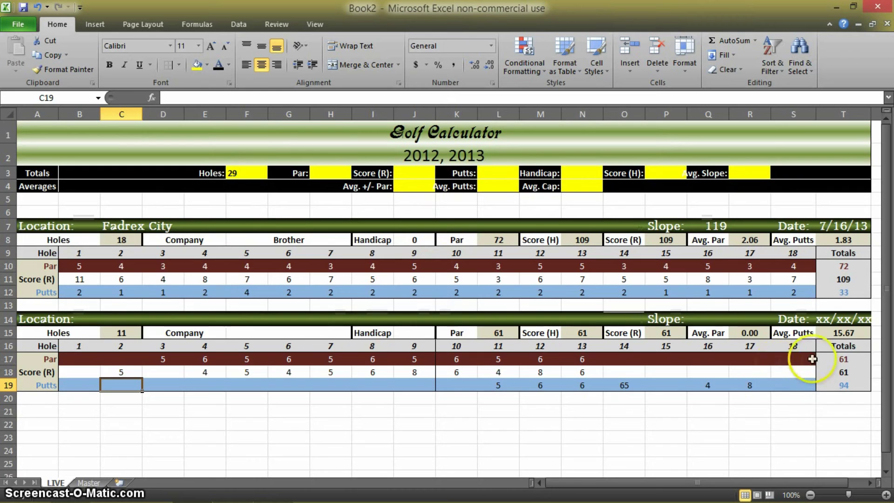
Undo the second card and enter =SUMIF(A:A,"par",T:T) in H3, showing 72
key(ctrl+z)
click(344, 173)
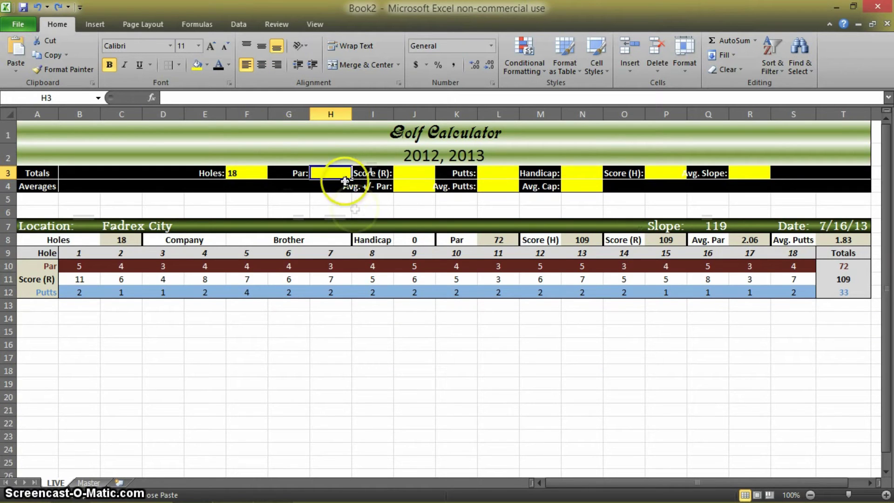
click(842, 266)
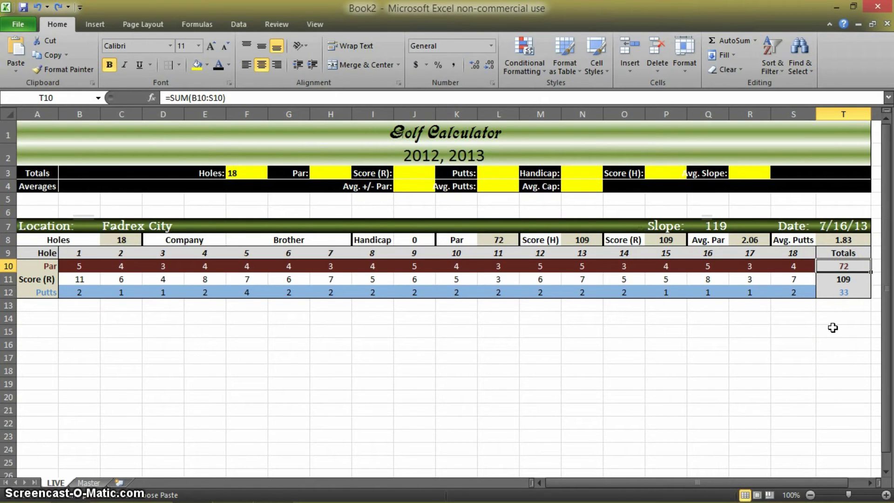
click(346, 173)
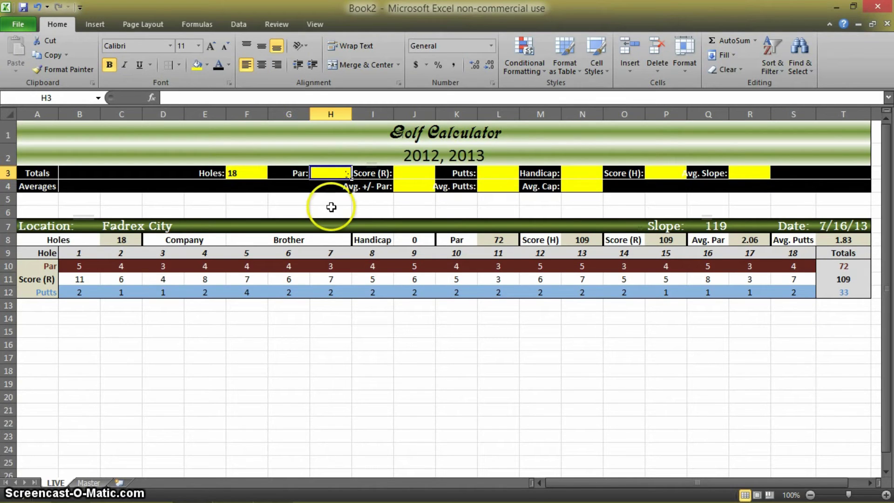
text(=sum)
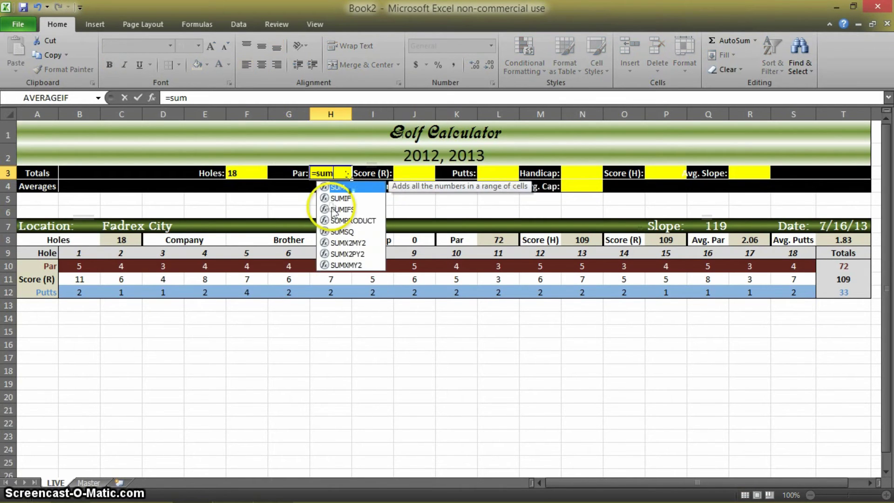
text(if()
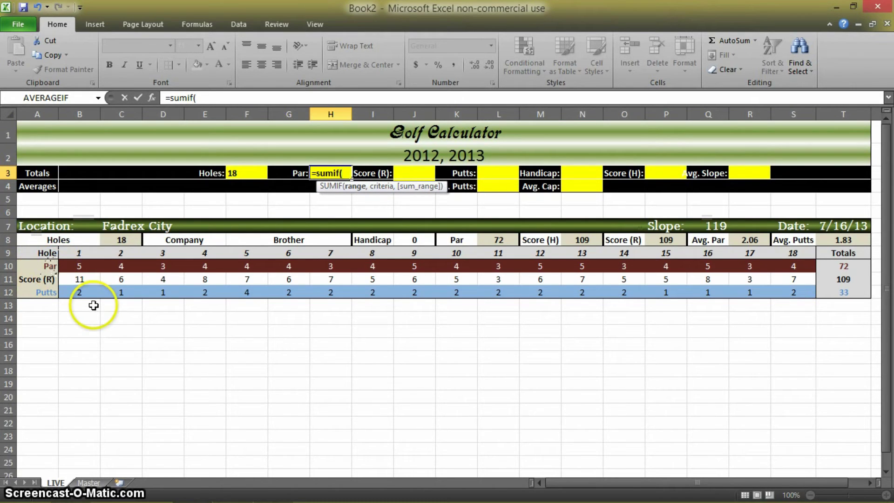
click(39, 114)
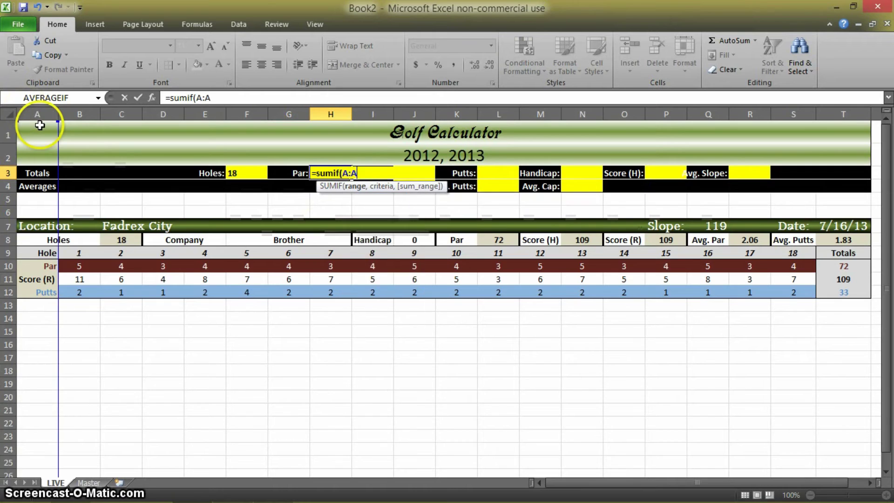
text(,"par",)
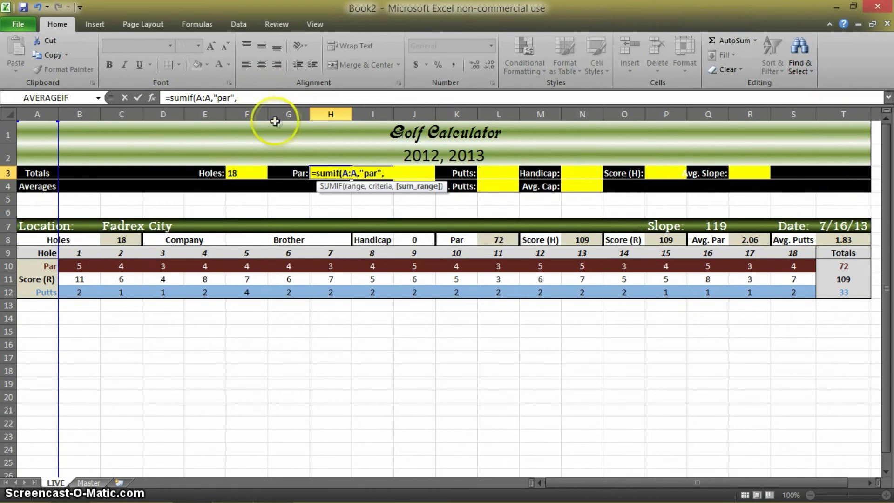
text(T:T)
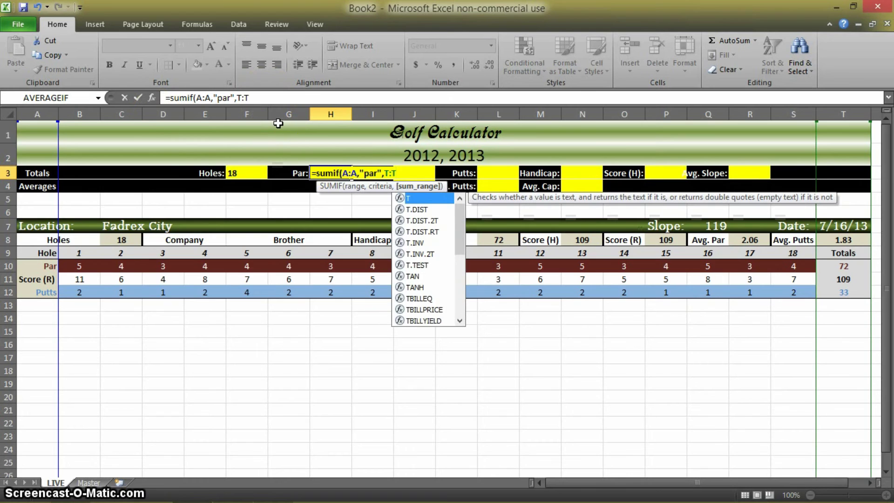
text())
key(Return)
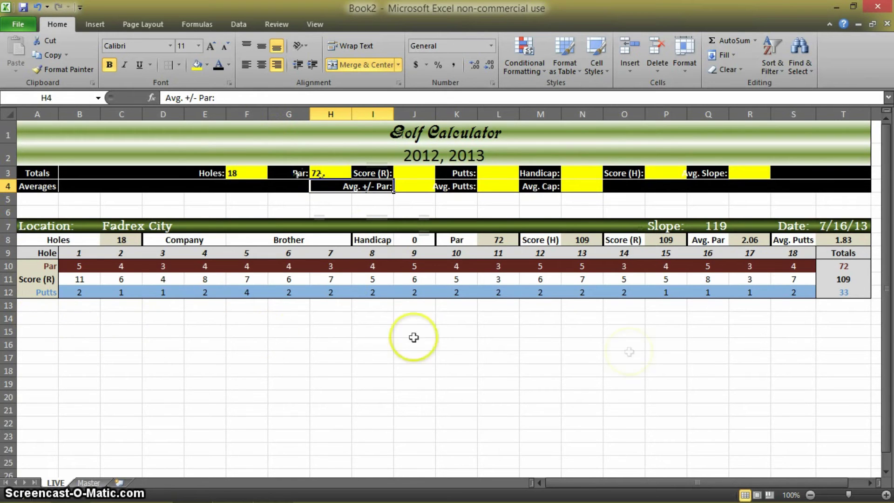
Paste the Master template block at A14 again, then undo it
key(alt+Tab)
key(alt+Tab)
key(alt+Tab)
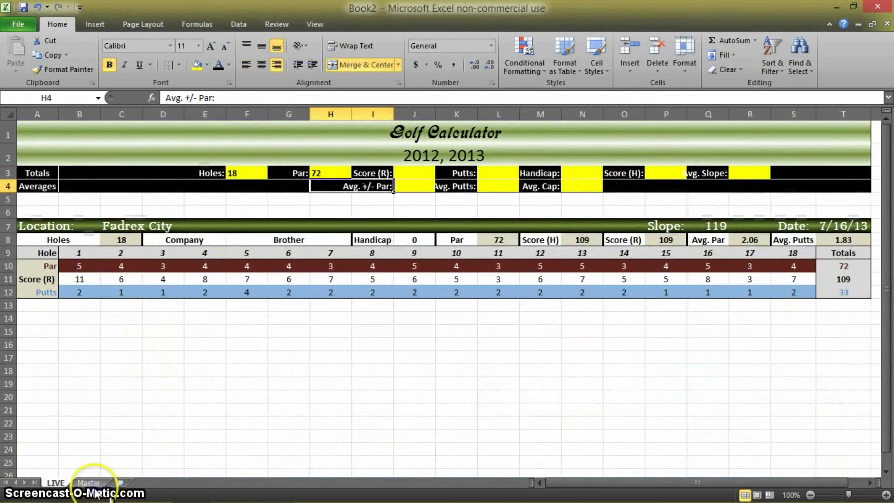
click(89, 482)
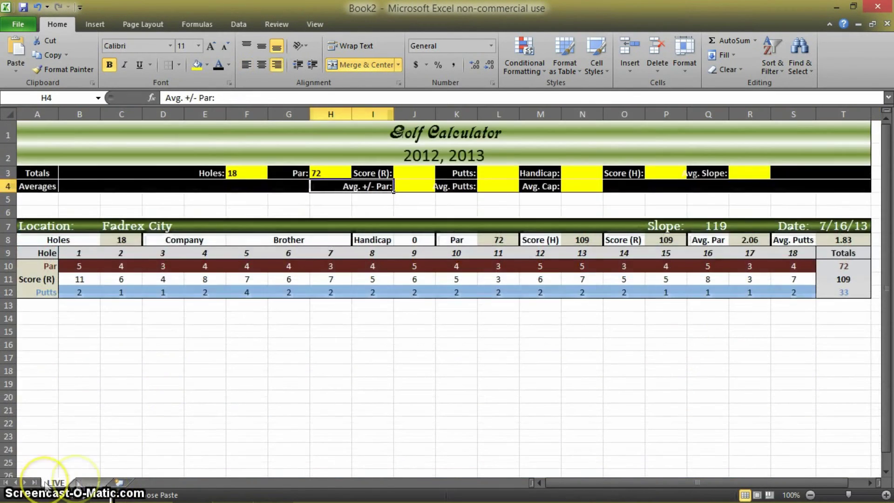
click(55, 482)
click(50, 320)
key(ctrl+v)
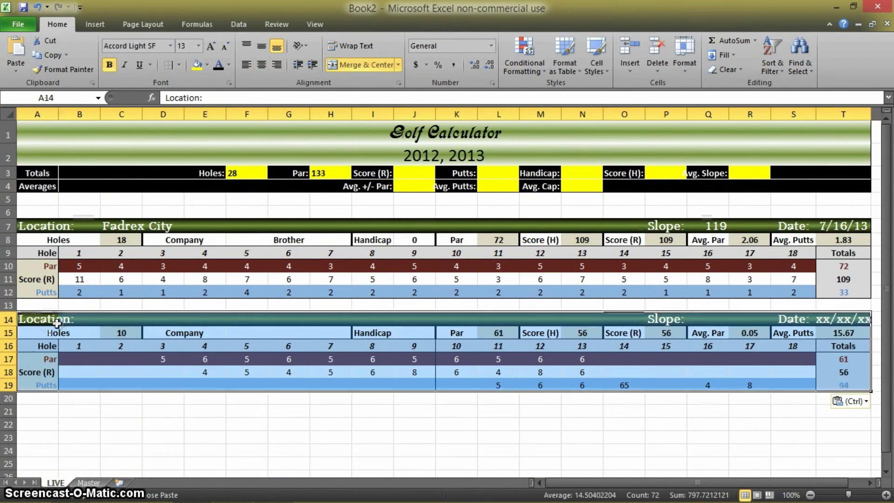
click(540, 398)
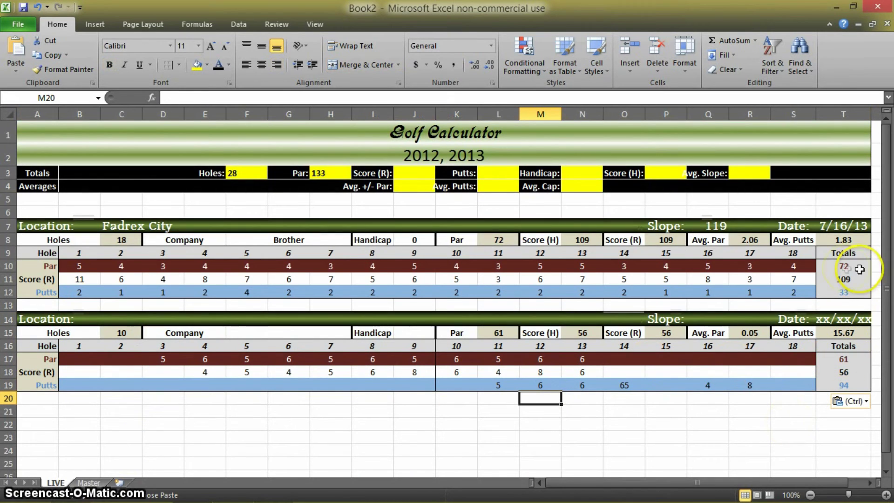
key(ctrl+z)
click(420, 173)
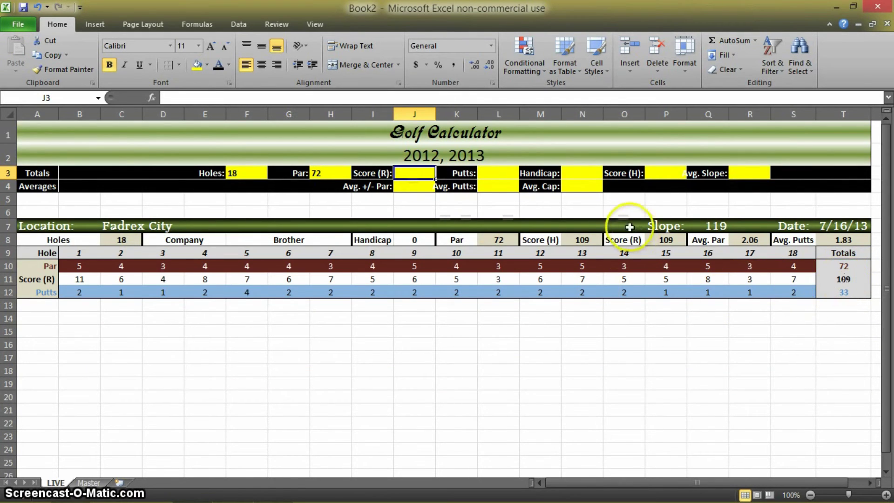
Enter a SUMIF in J3 summing column T for rows labelled 'score (r)'
text(sumif)
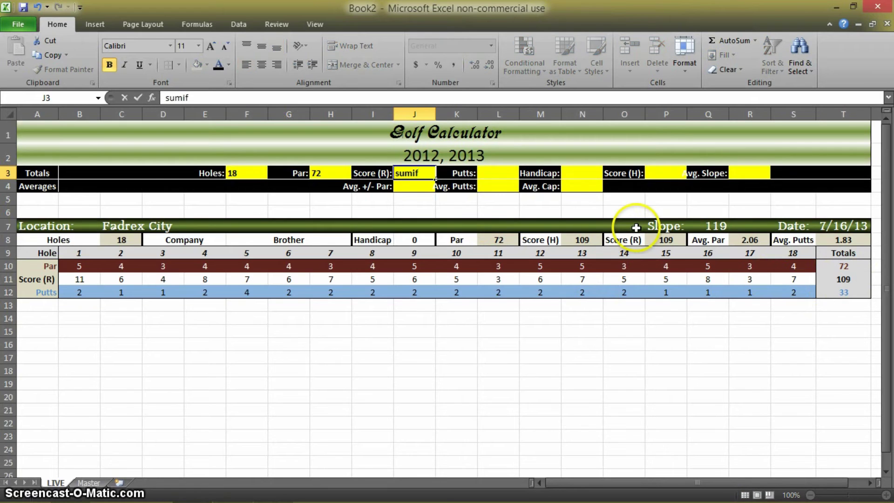
text(=sumif()
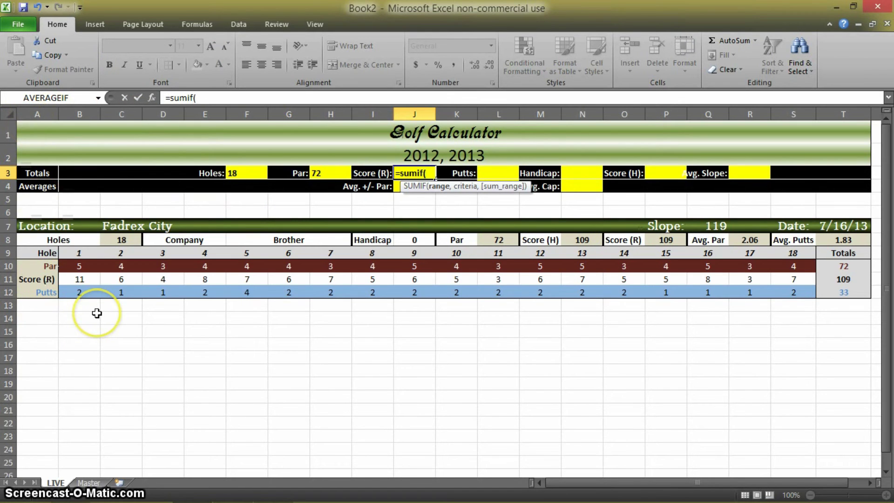
text(A:A,)
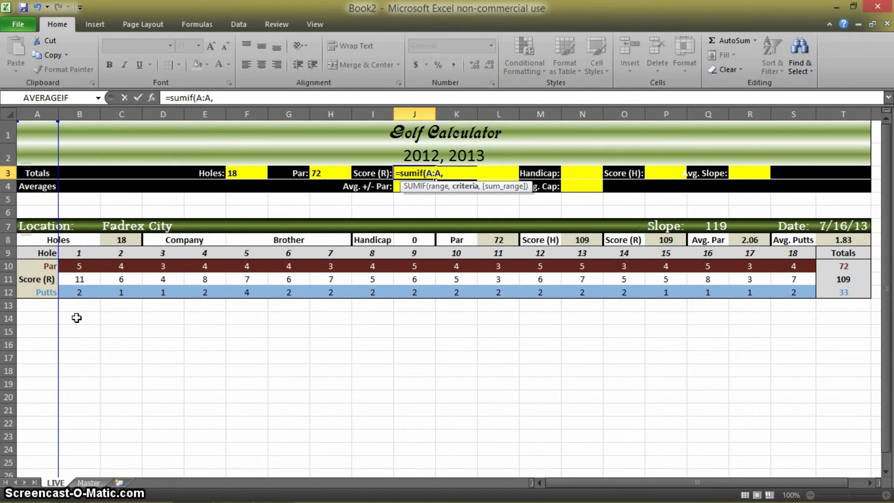
text("score (r)",)
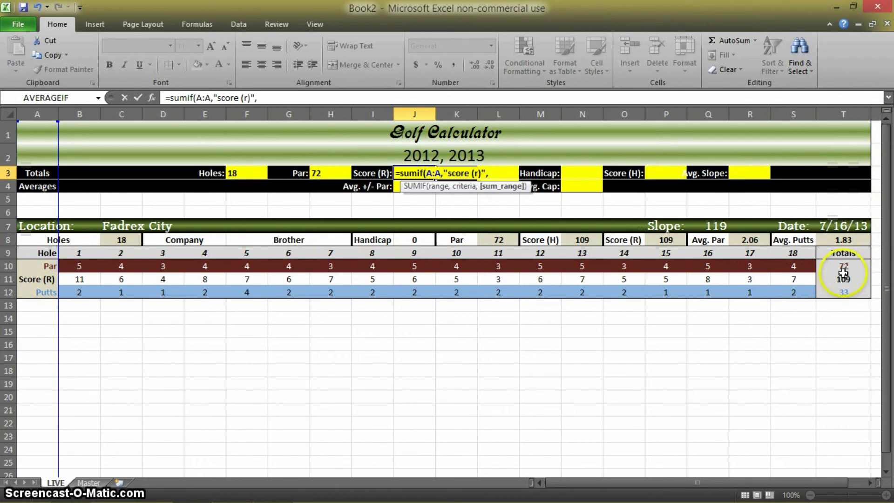
text(T:)
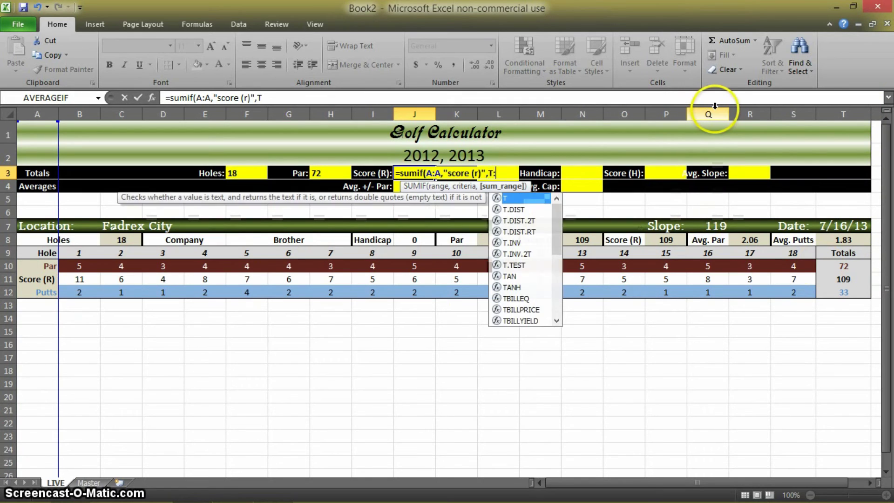
text(T)
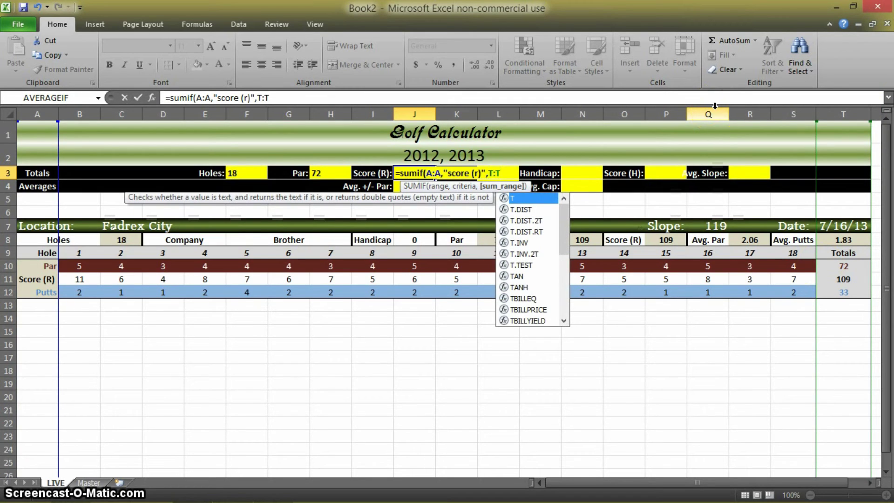
text())
key(Return)
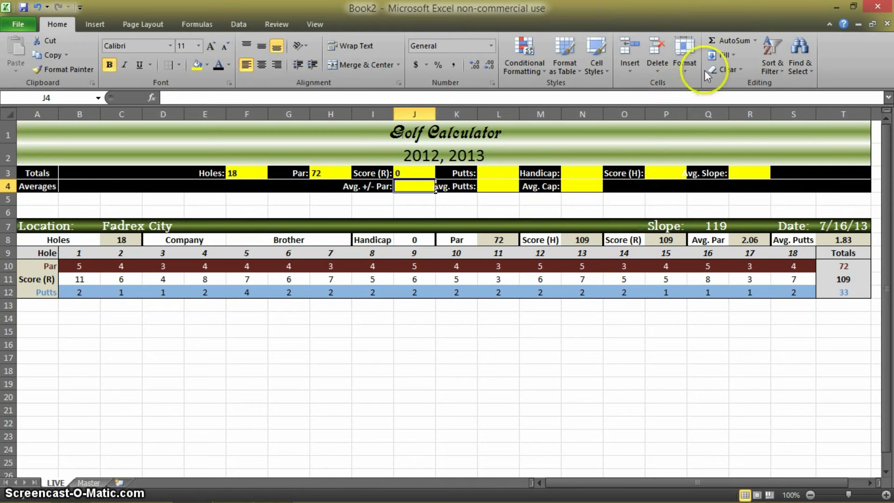
Correct the criteria to "score (r) " to match the row label, so J3 shows 109
click(424, 174)
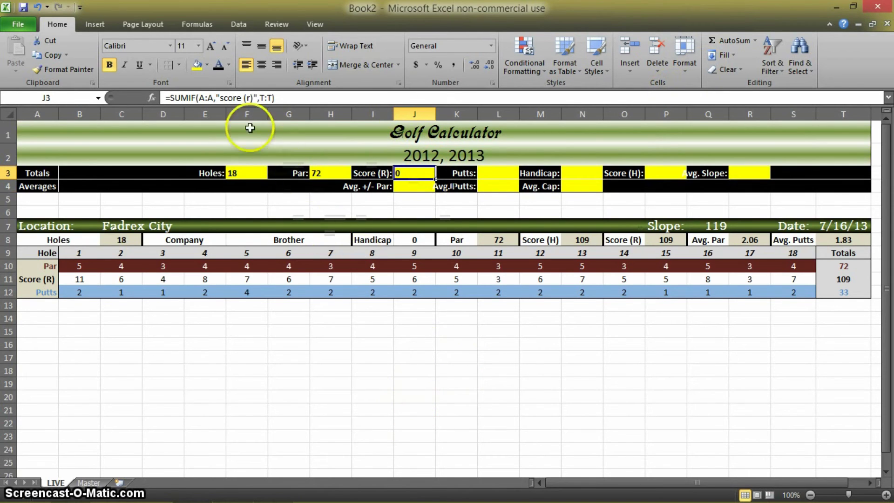
click(254, 98)
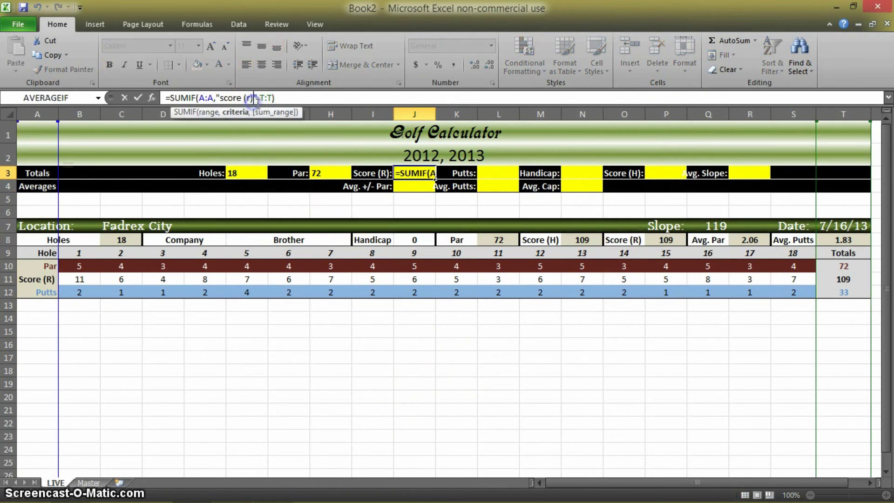
click(42, 279)
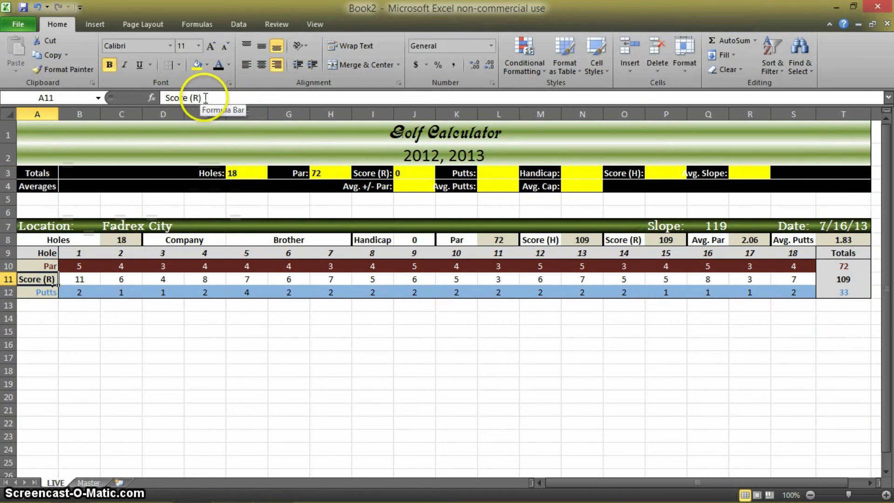
click(409, 174)
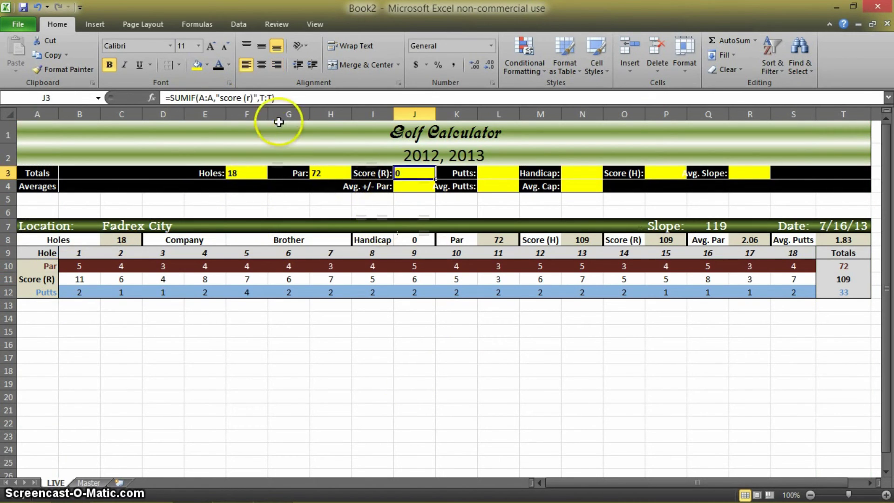
click(249, 97)
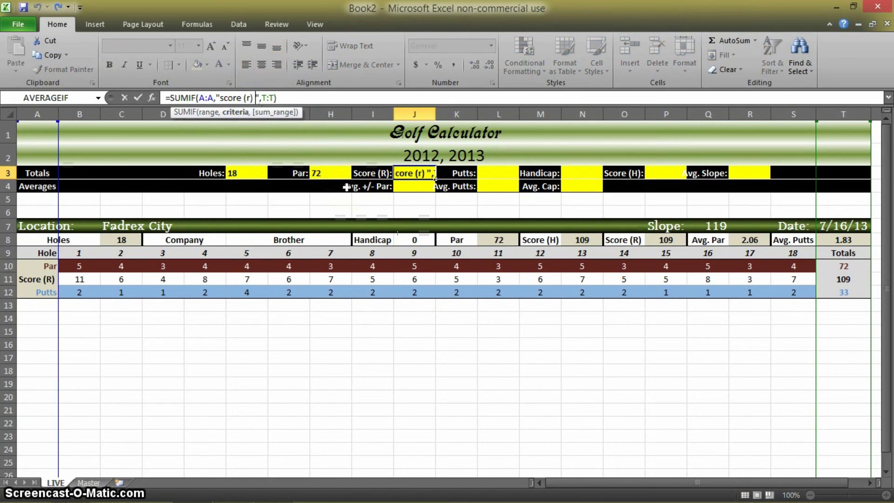
key(Return)
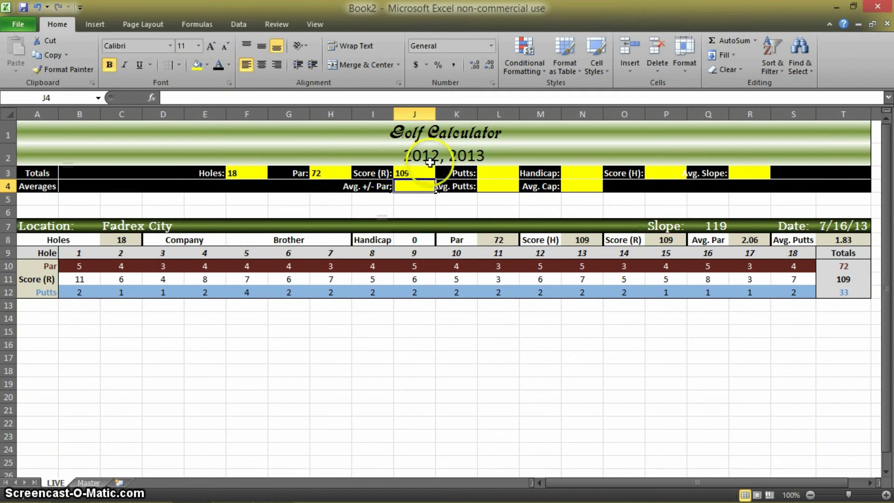
click(417, 173)
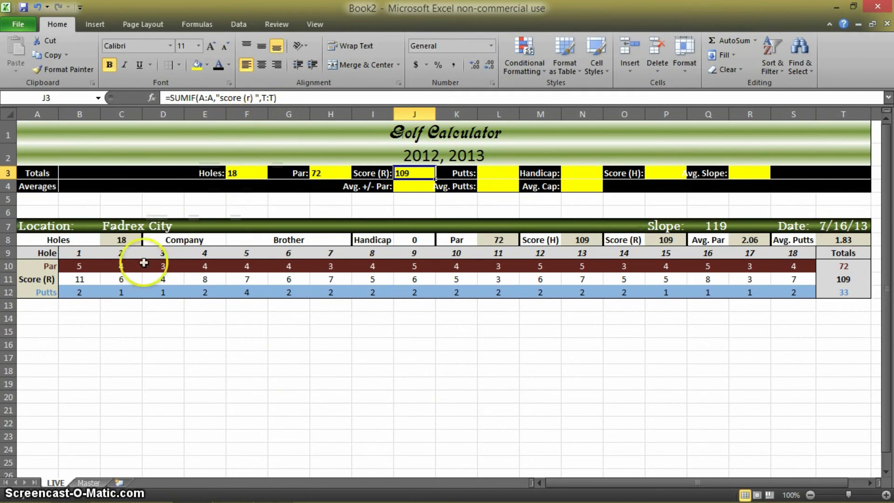
click(48, 279)
click(415, 173)
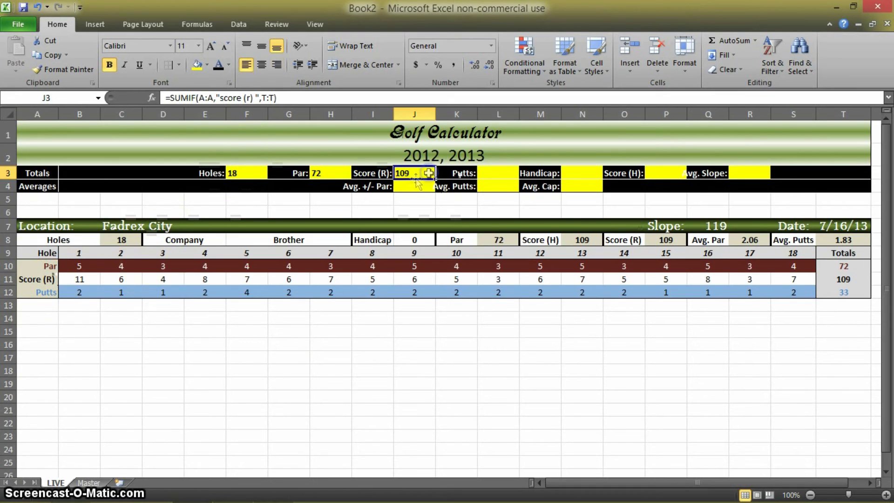
key(Right)
key(Right)
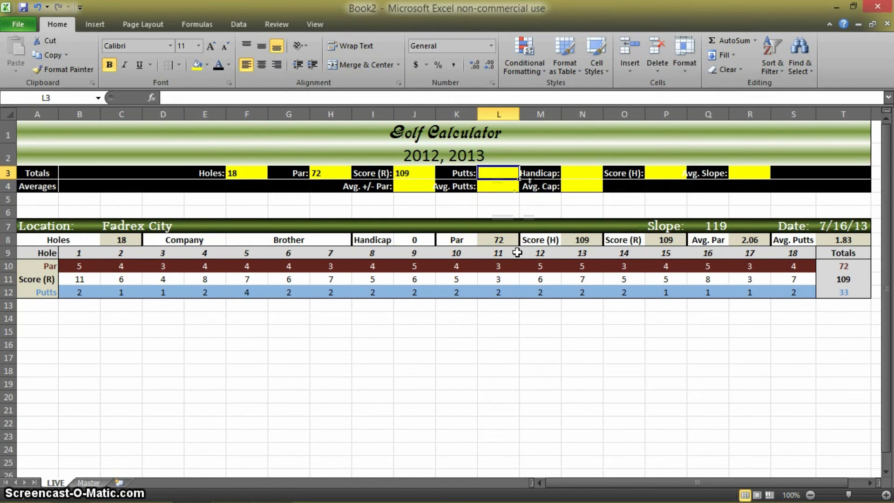
Enter =sumif(A:A,"putts",T:T) in L3 for the Putts total, showing 33
double_click(490, 174)
text(=sumif()
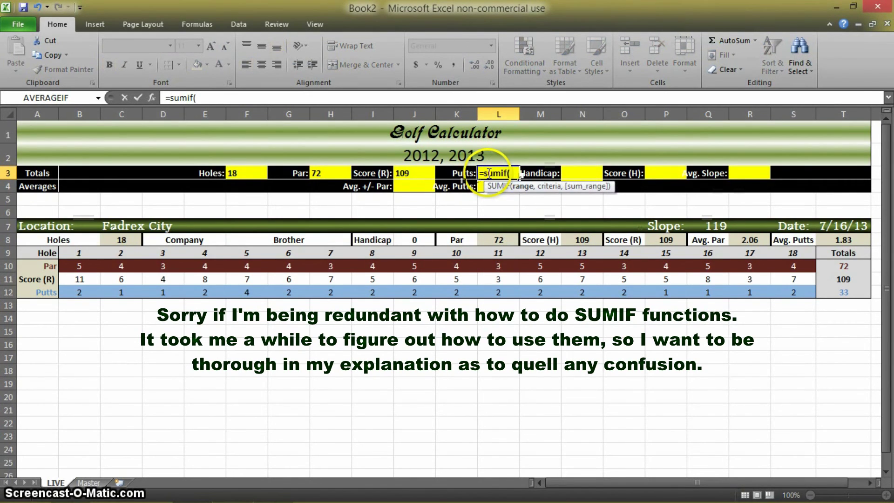
click(37, 114)
text(,)
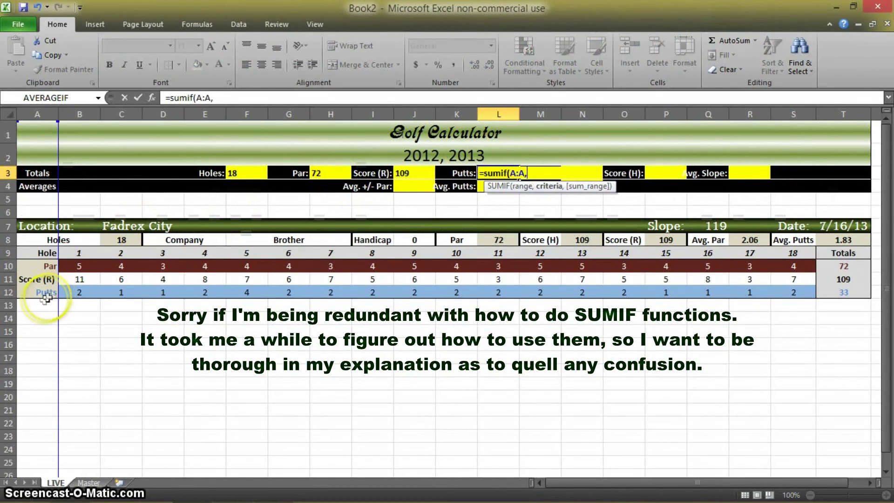
text("putts",)
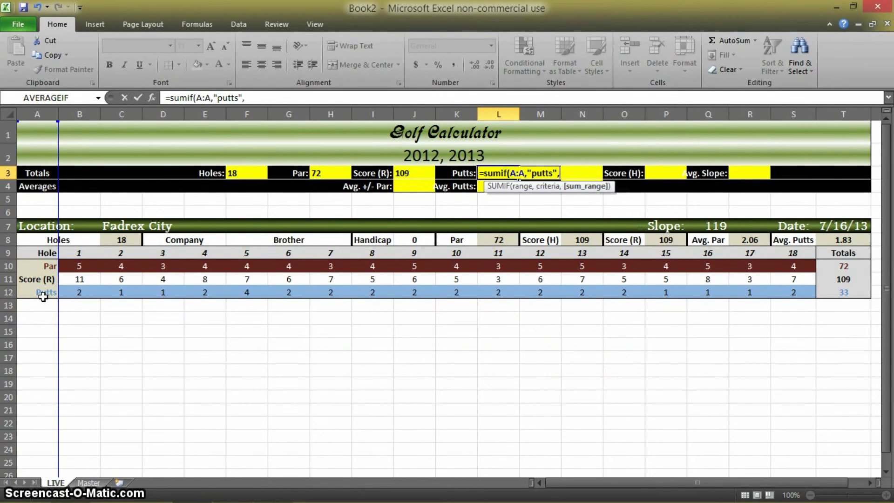
text(t:t))
key(Return)
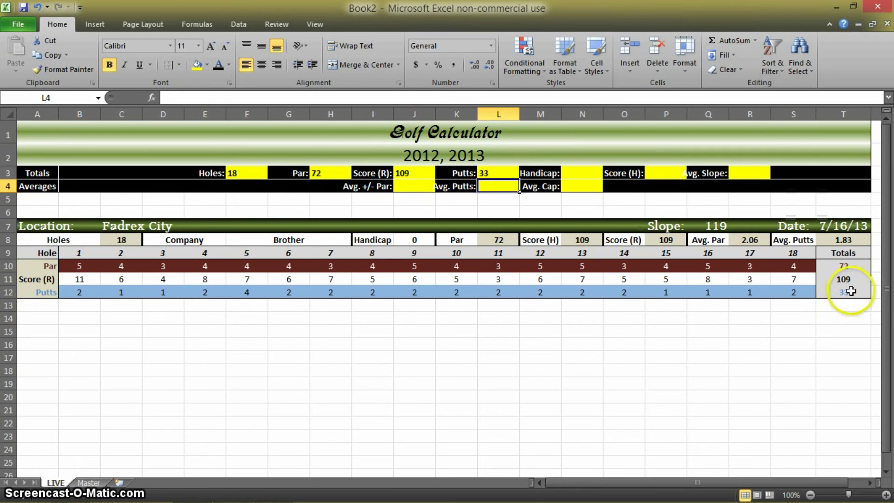
Enter =SUMIF(I:I,"handicap",J:J) in N3 for the Handicap total, accepting Excel's correction
click(582, 174)
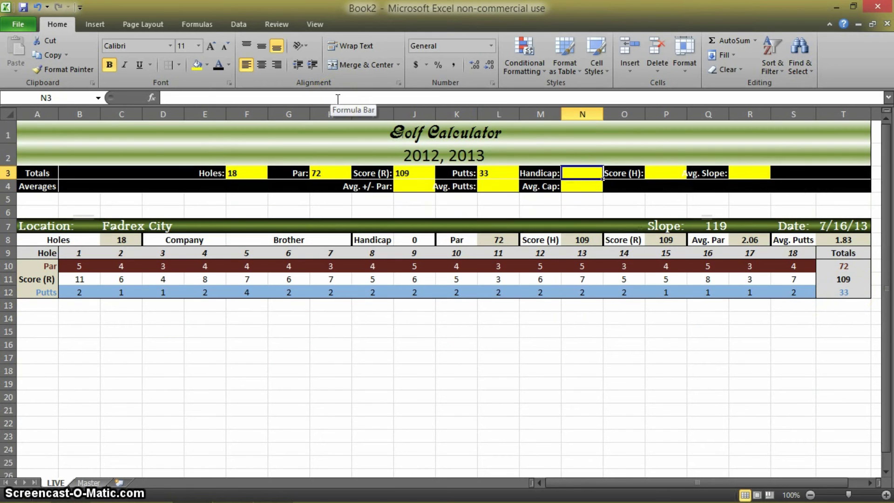
text(=sumif()
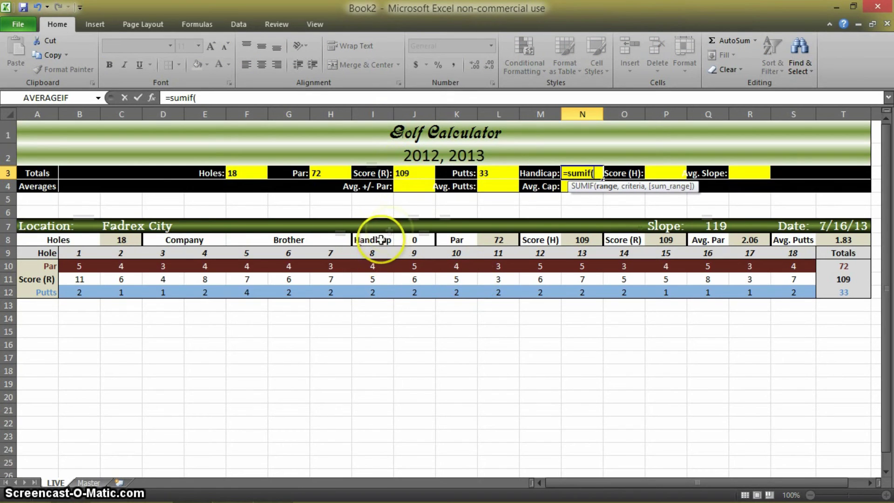
click(373, 111)
text(,)
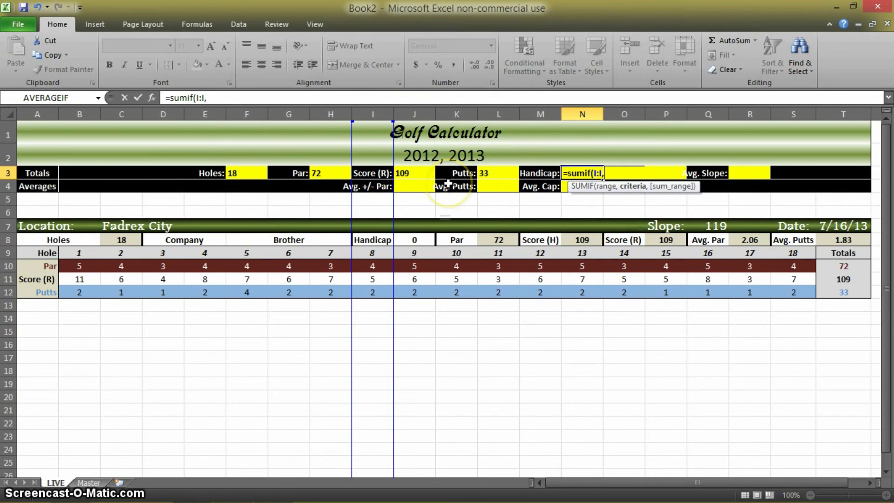
text(handicap")
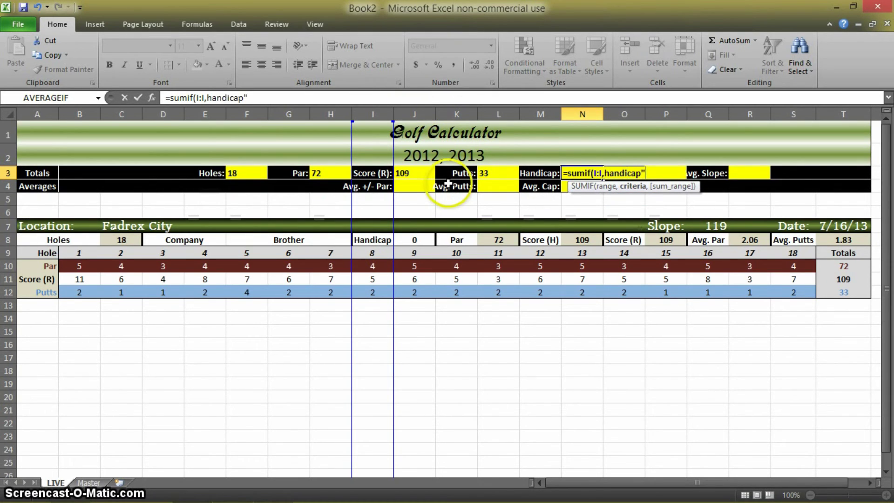
key(Return)
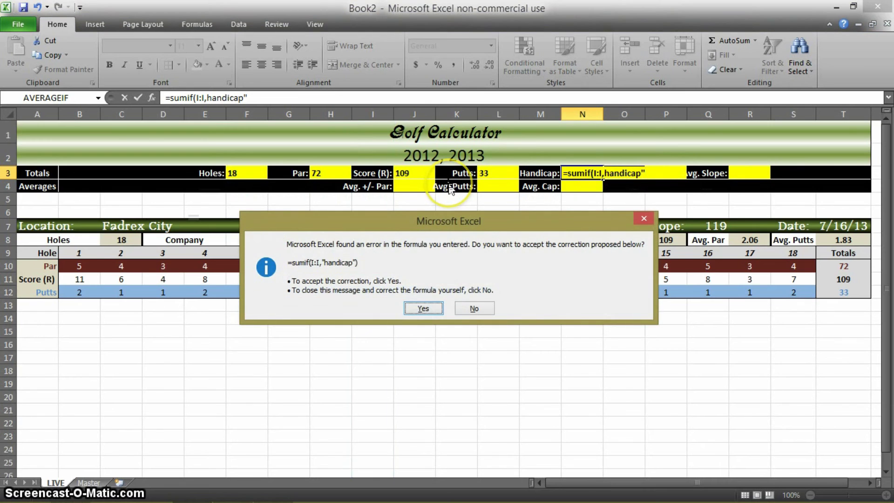
click(423, 309)
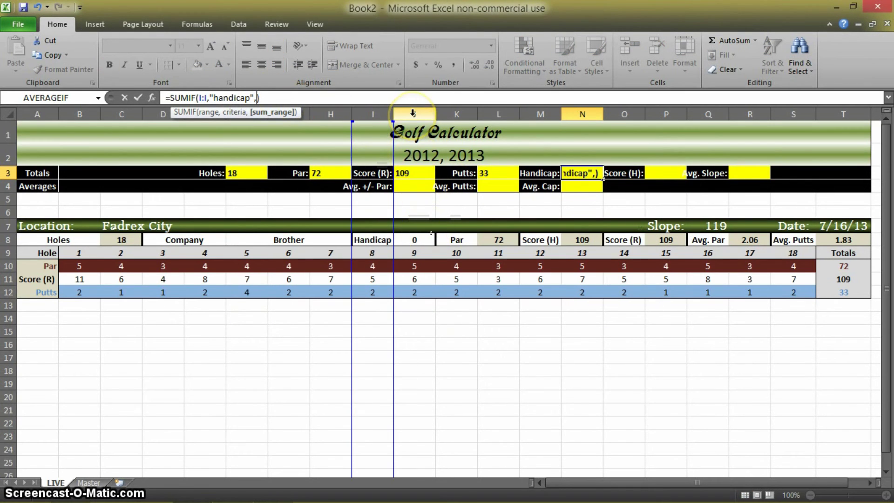
text(:J)
key(Return)
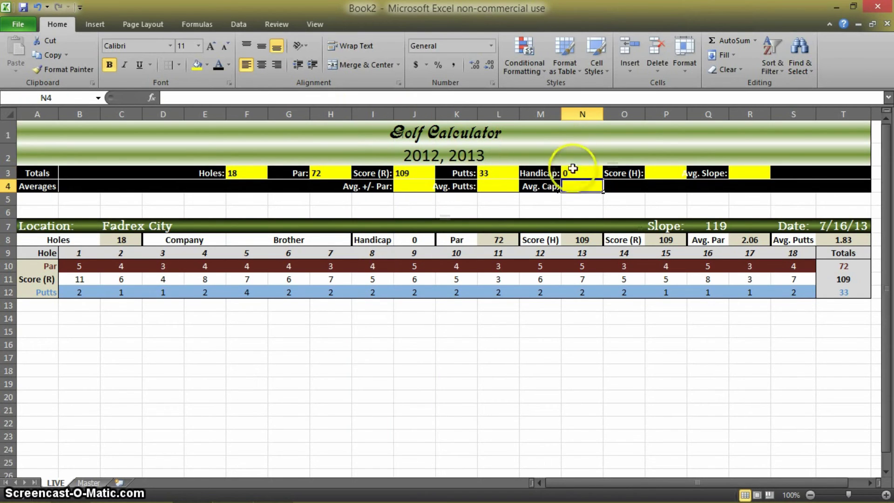
Test a handicap of 10 in J8, then undo it
click(426, 238)
text(10)
key(Return)
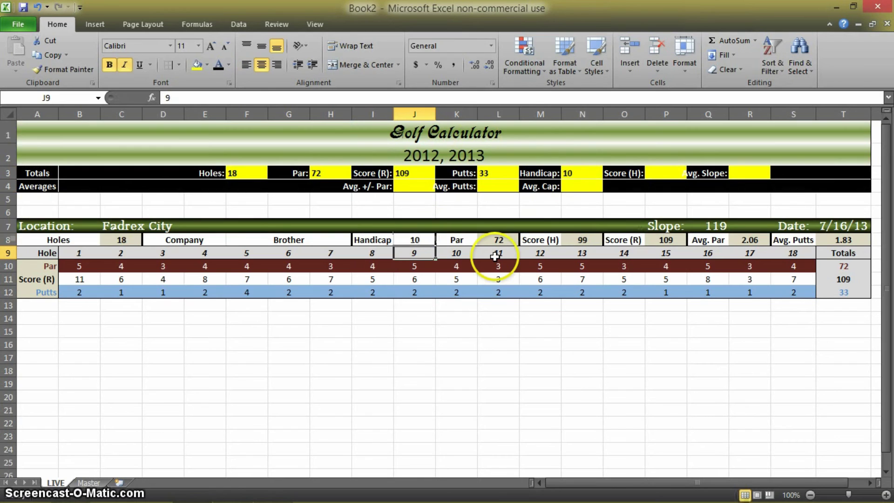
key(ctrl+z)
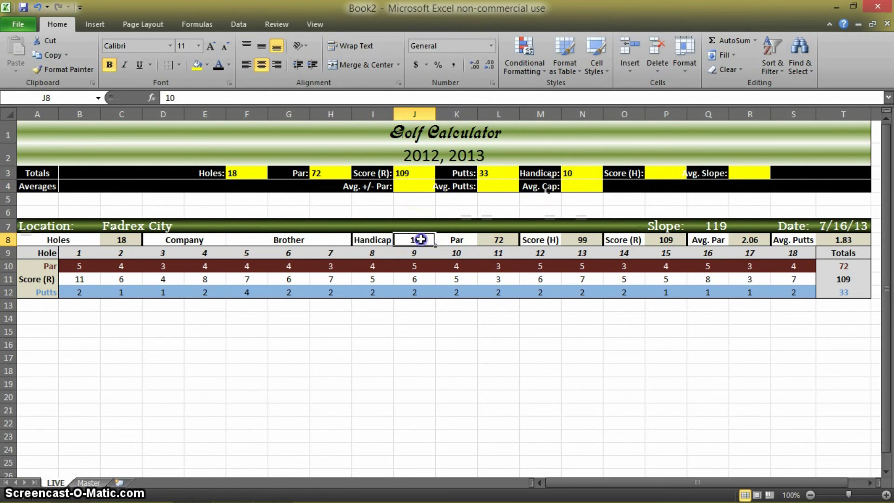
Enter =SUMIF(M:M,"score (h)",N:N) in P3 as the Score (H) total
click(665, 173)
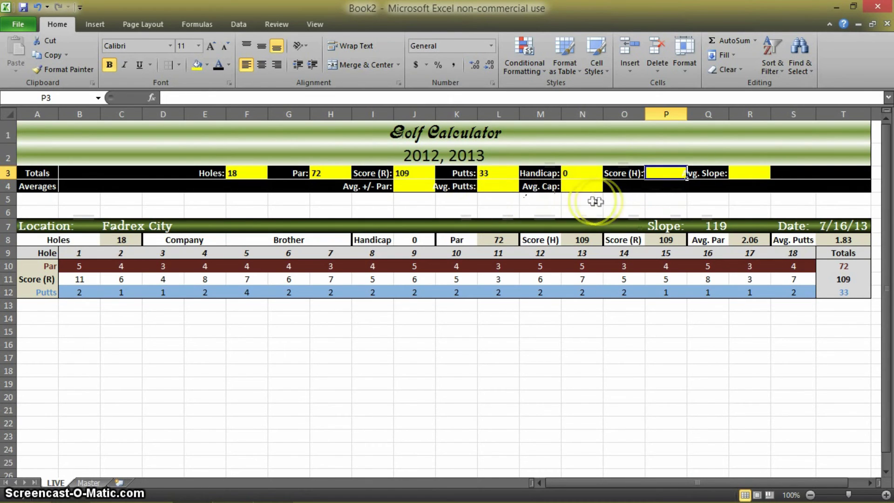
click(408, 173)
click(578, 173)
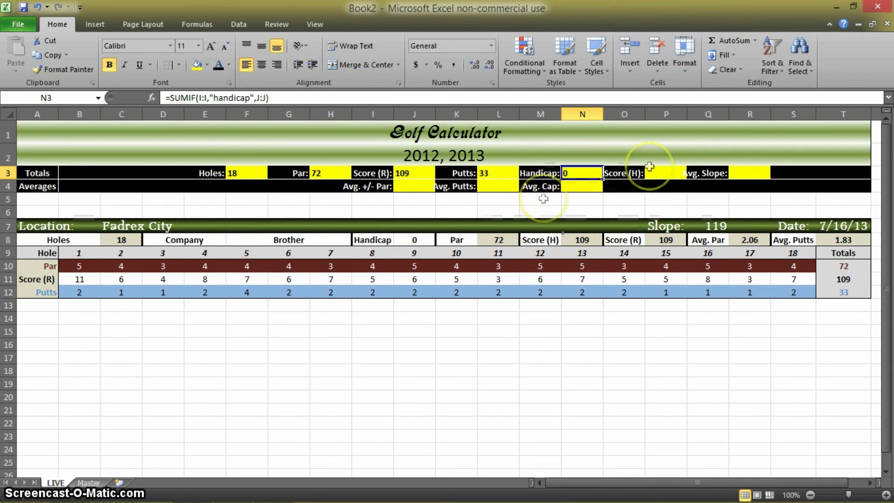
click(663, 171)
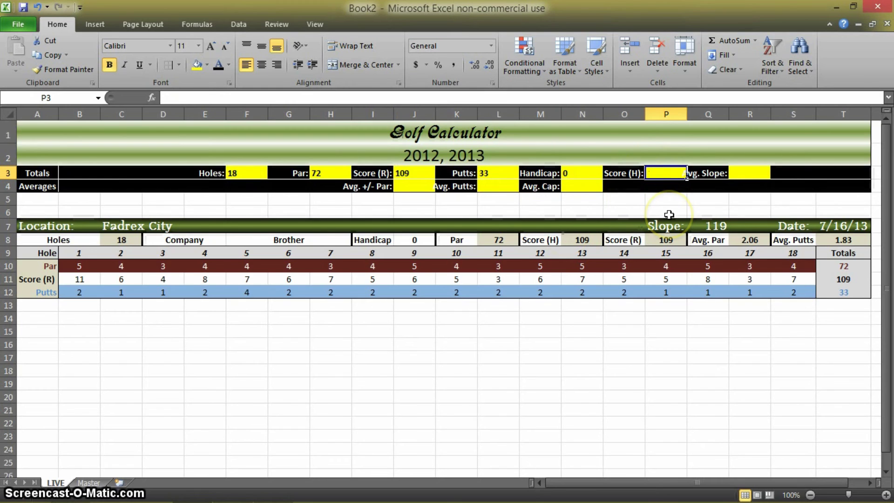
text(=suif)
key(BackSpace)
text(mif()
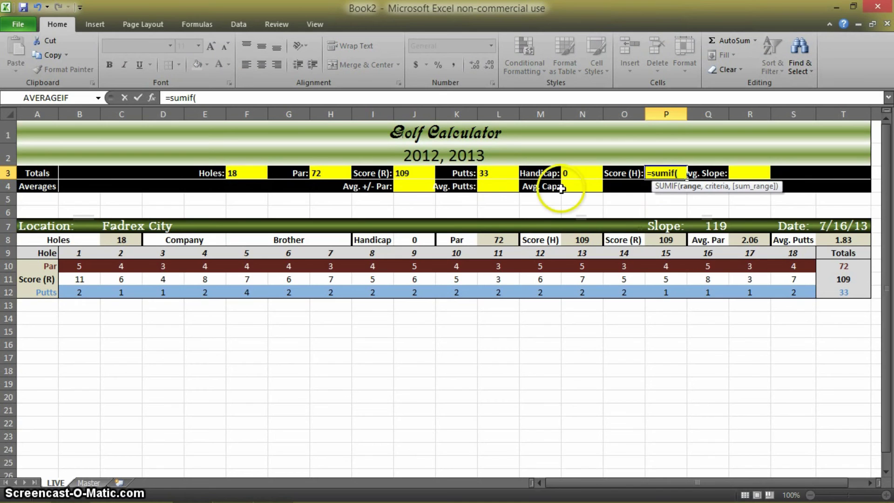
text(M:M,"score (h)
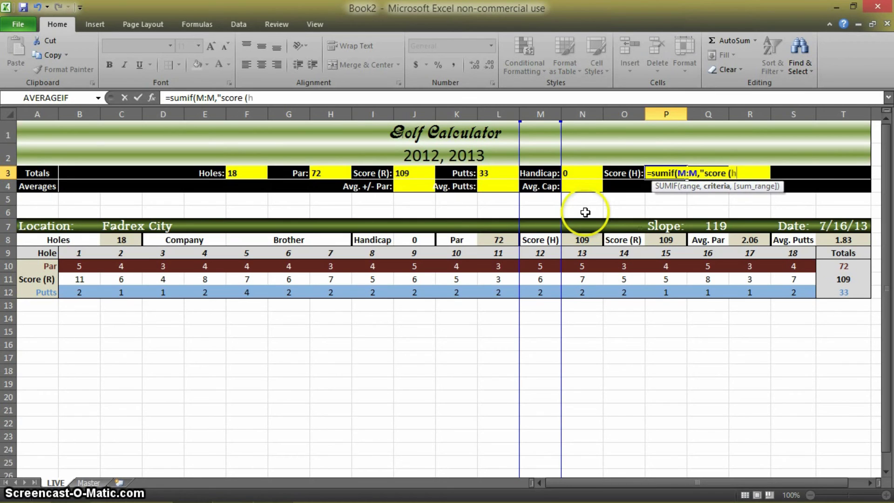
text()",)
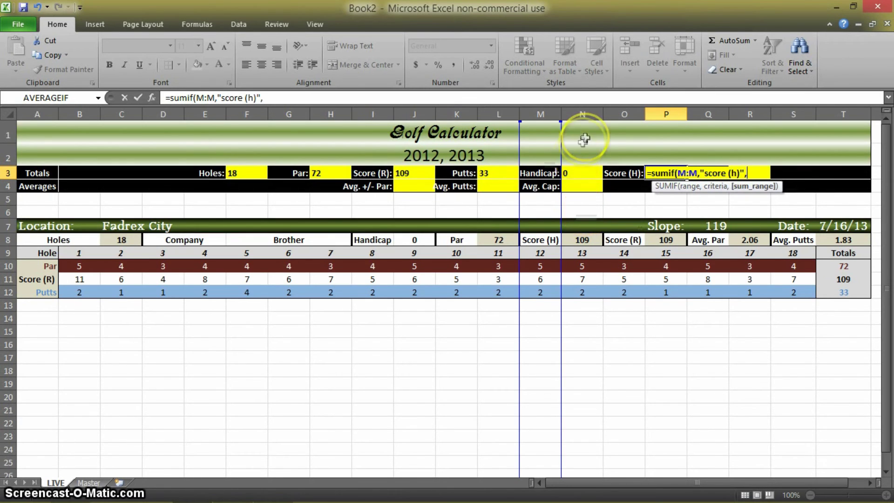
text(N:N)
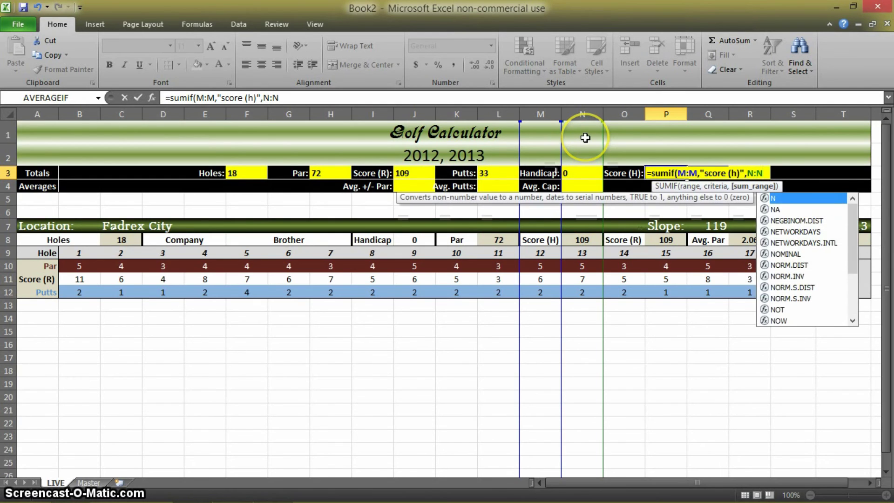
text())
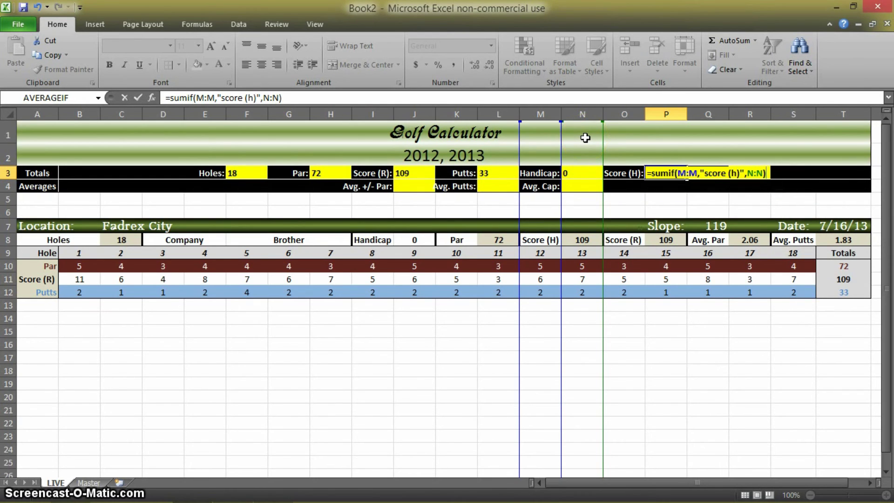
key(Return)
Test the total with a handicap of 10 in J8, then undo it back to 0
click(666, 173)
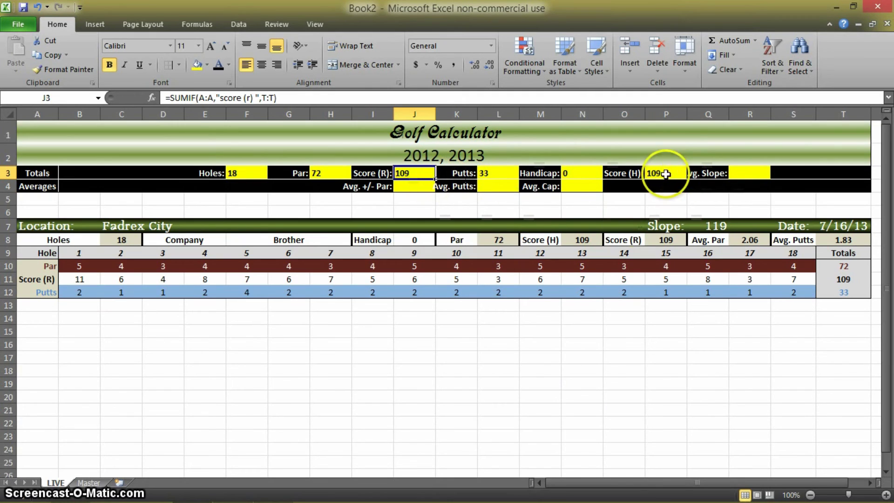
click(408, 240)
text(10)
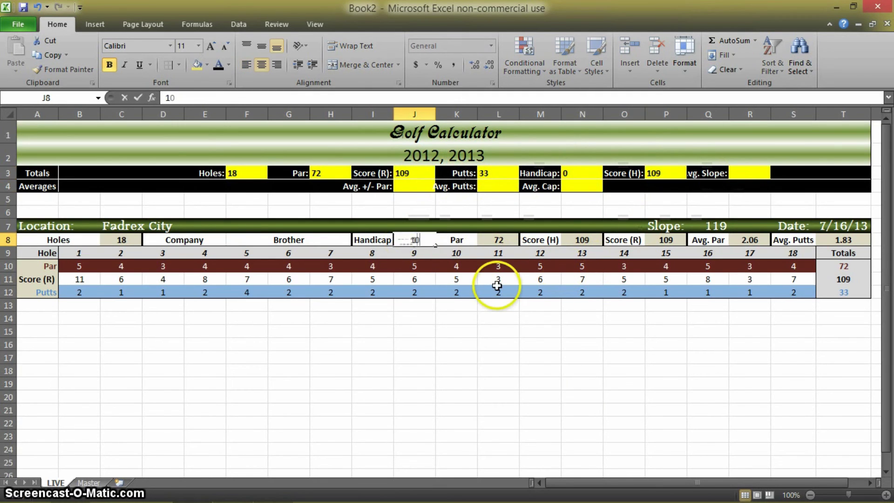
key(Return)
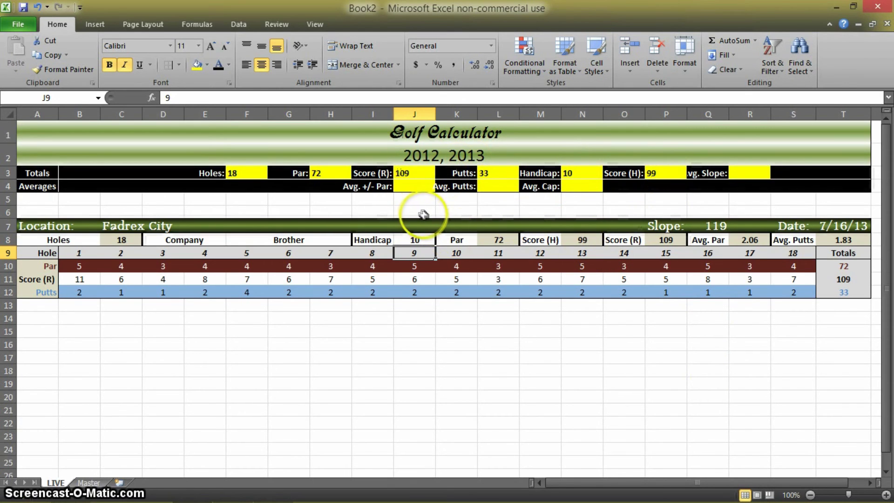
key(ctrl+z)
click(756, 173)
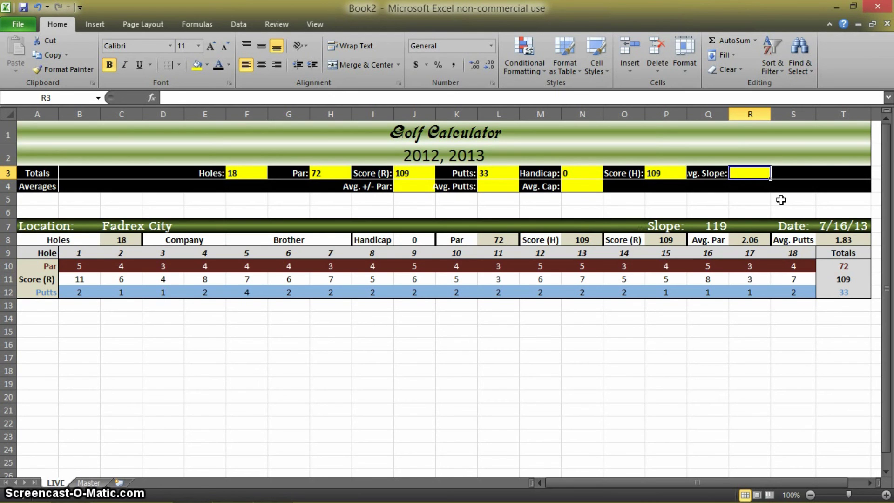
Complete R3 as =AVERAGEIF(P:P,"slope:",Q:Q) so Avg. Slope shows 119
text(aver)
text(=ac)
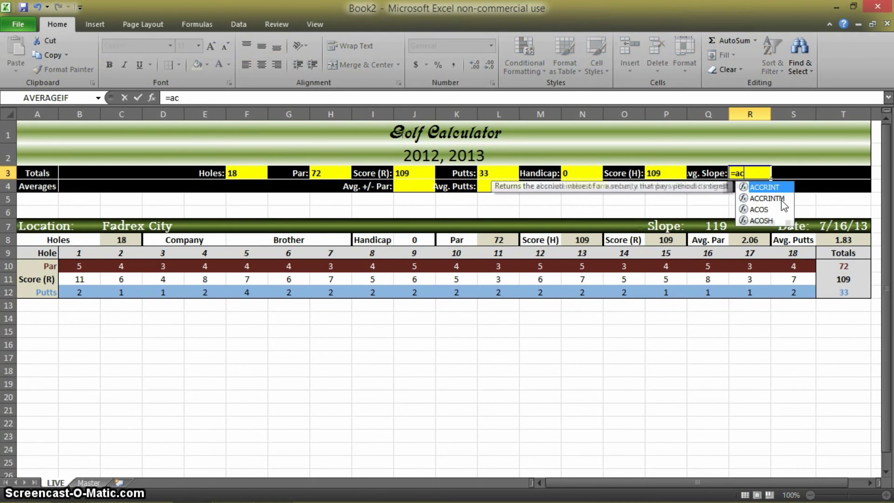
key(BackSpace)
text(vera)
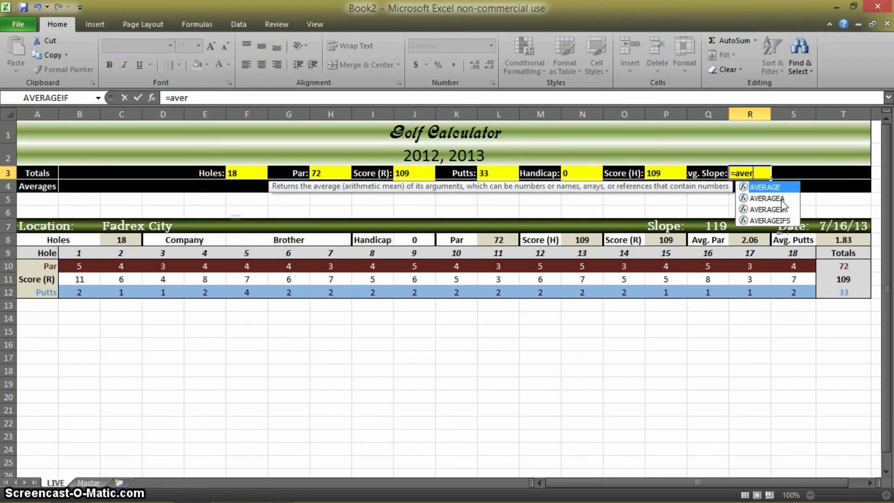
double_click(777, 209)
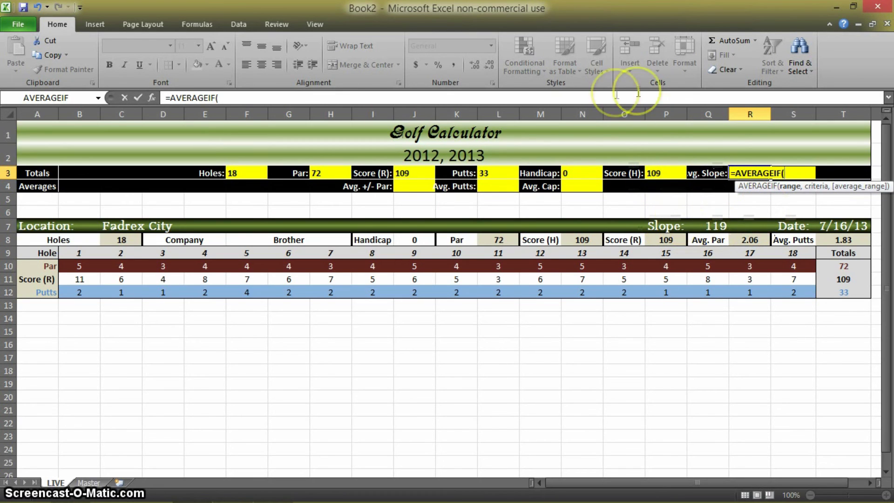
click(664, 106)
text(,"slope:)
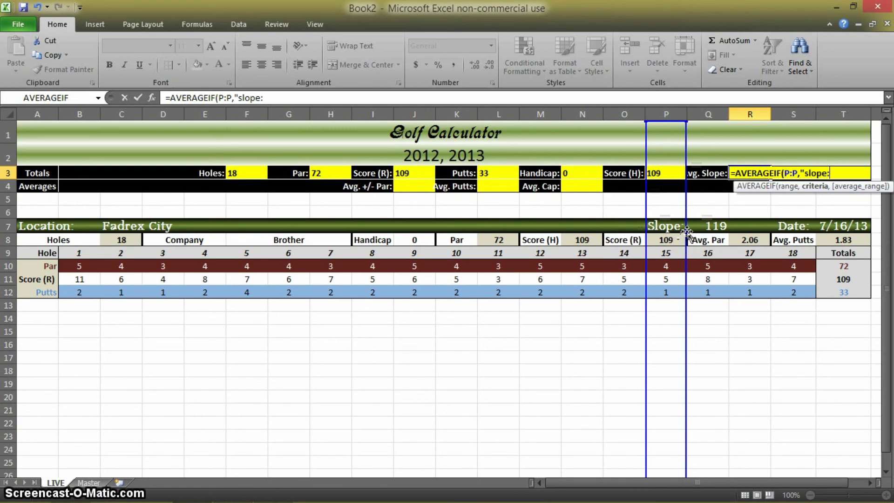
text(",)
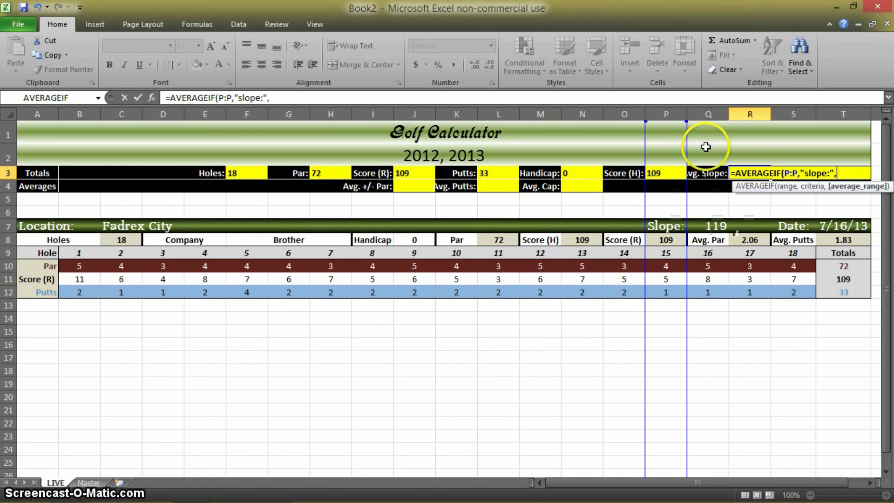
text(Q:Q))
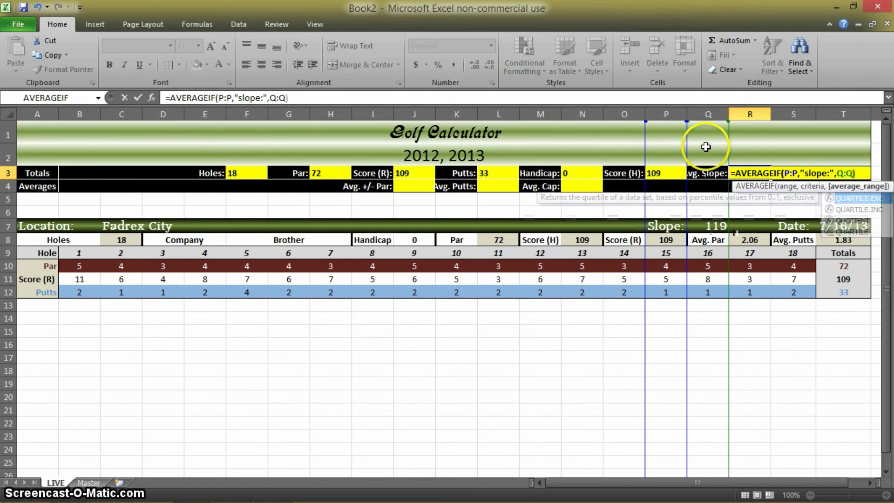
key(Return)
click(754, 173)
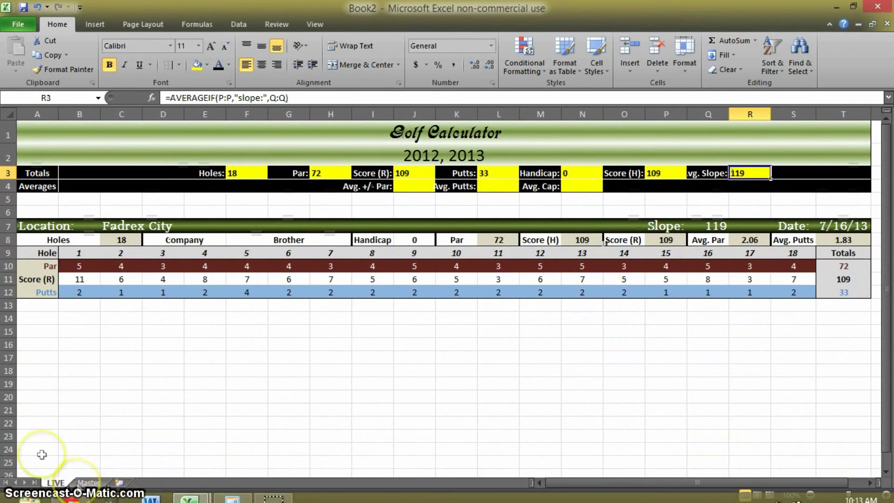
Paste a copy of the Master sheet's course block at A14 on the LIVE sheet
click(88, 482)
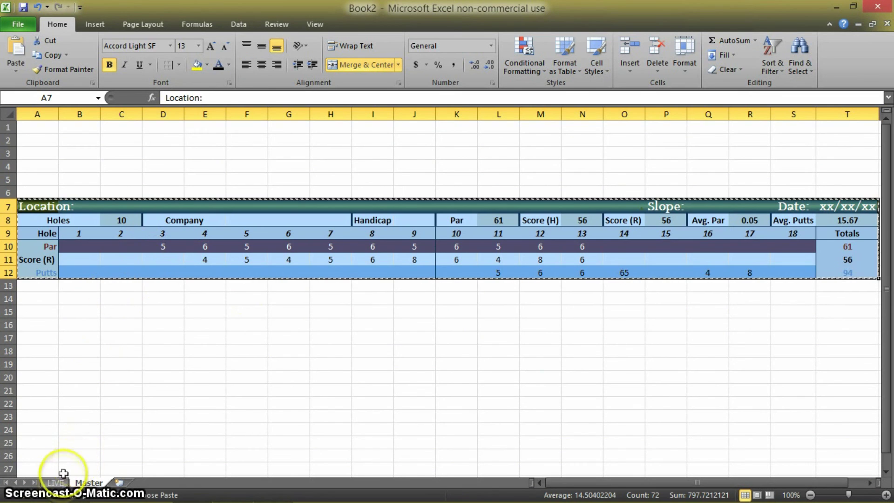
click(55, 482)
click(45, 321)
key(ctrl+v)
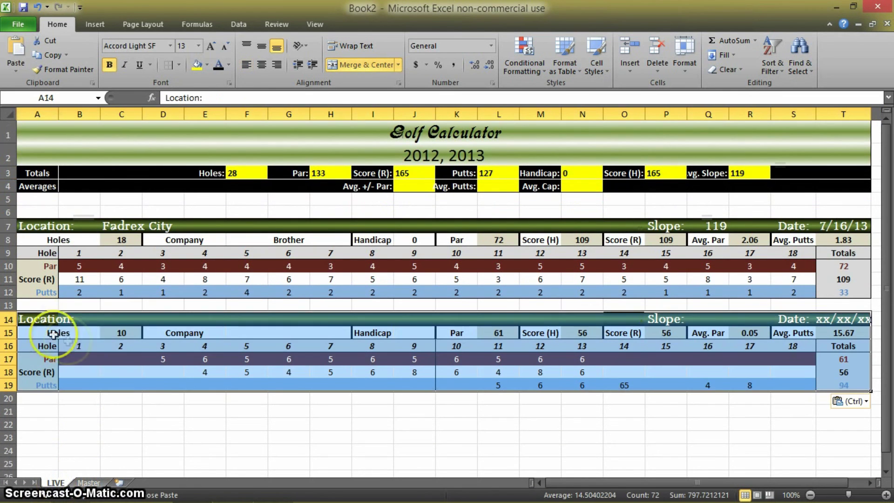
click(650, 416)
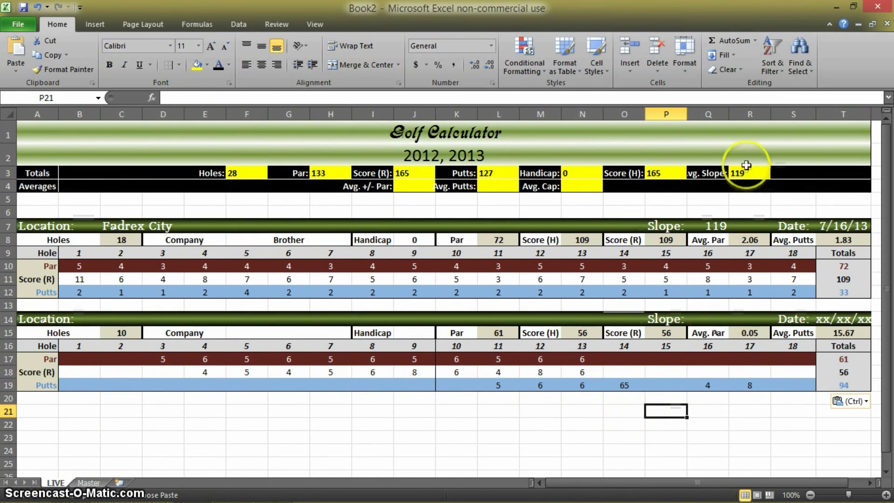
click(705, 320)
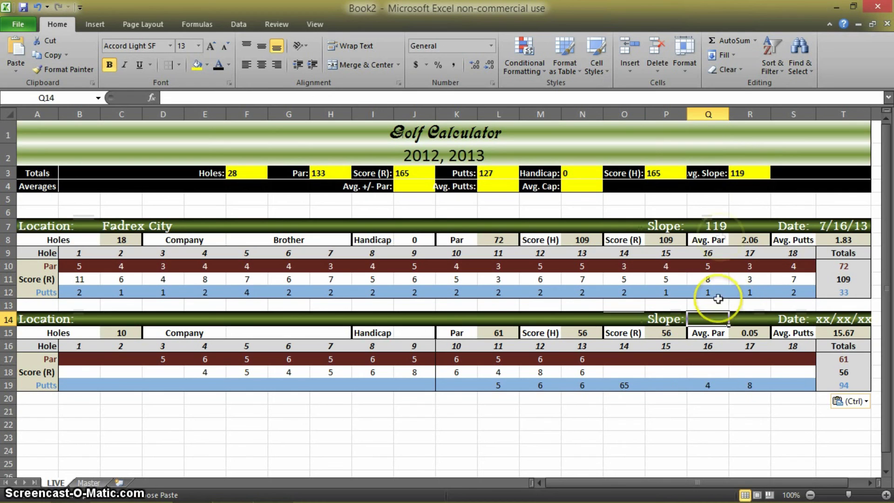
click(748, 175)
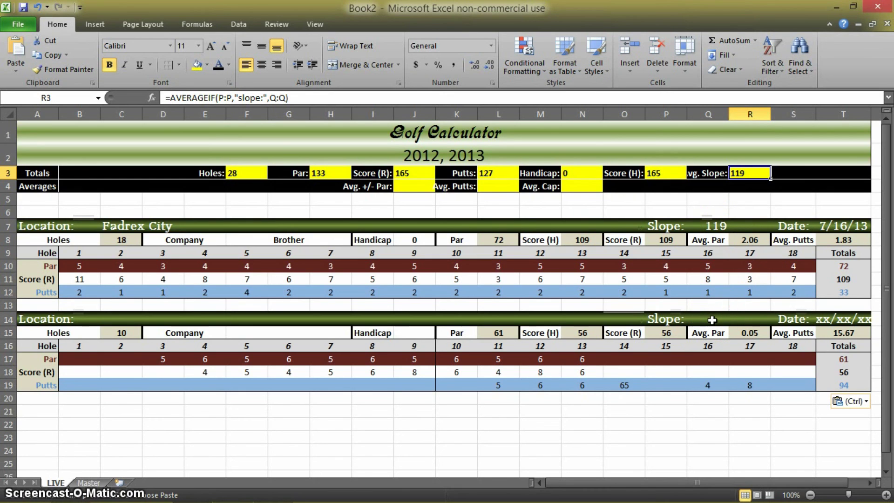
Set the second course's slope to 0, then to 120, so Avg. Slope reads 119.5
click(712, 322)
text(0)
key(Return)
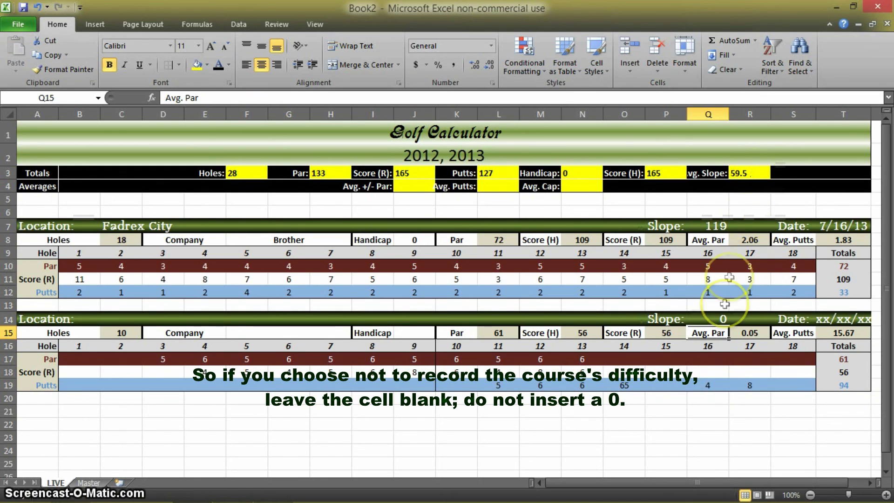
click(726, 319)
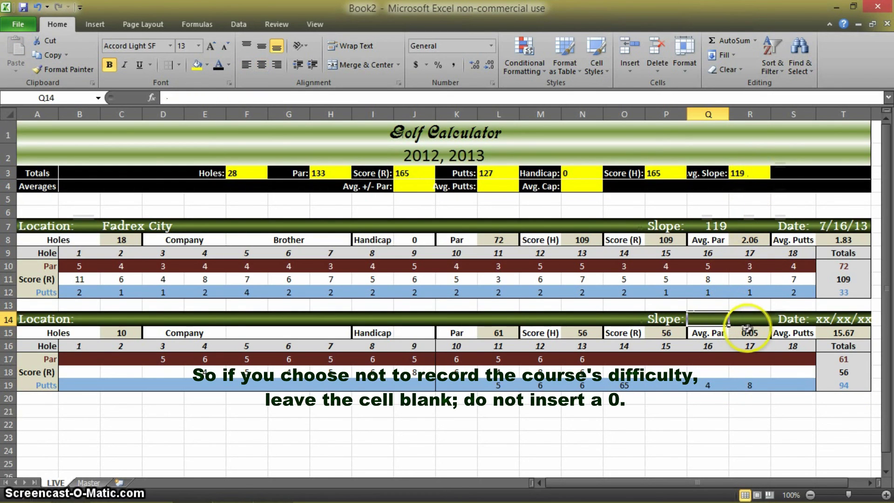
click(727, 304)
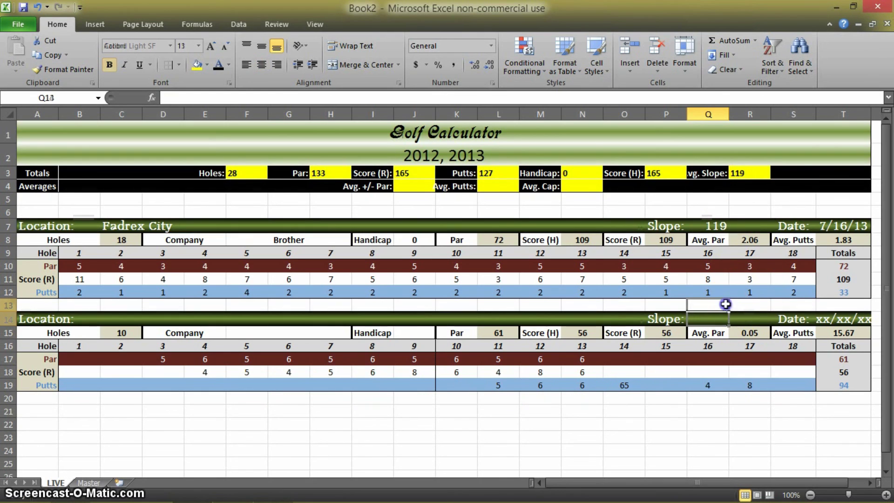
click(728, 319)
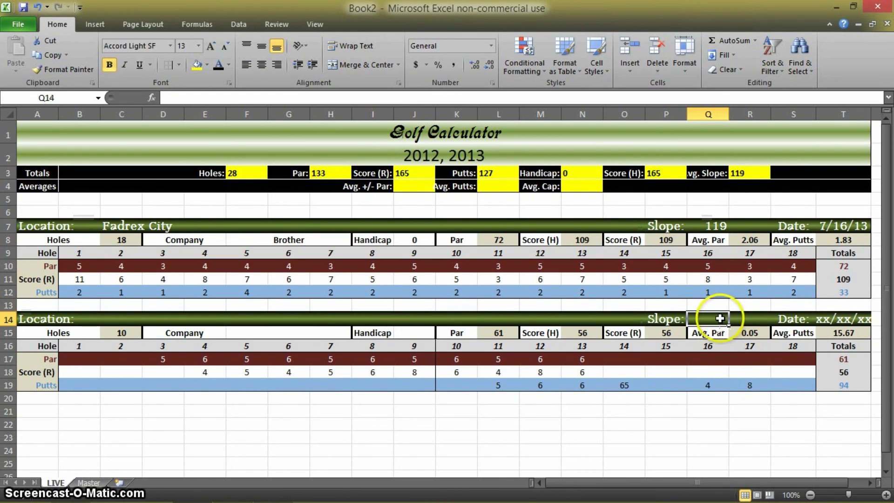
click(749, 307)
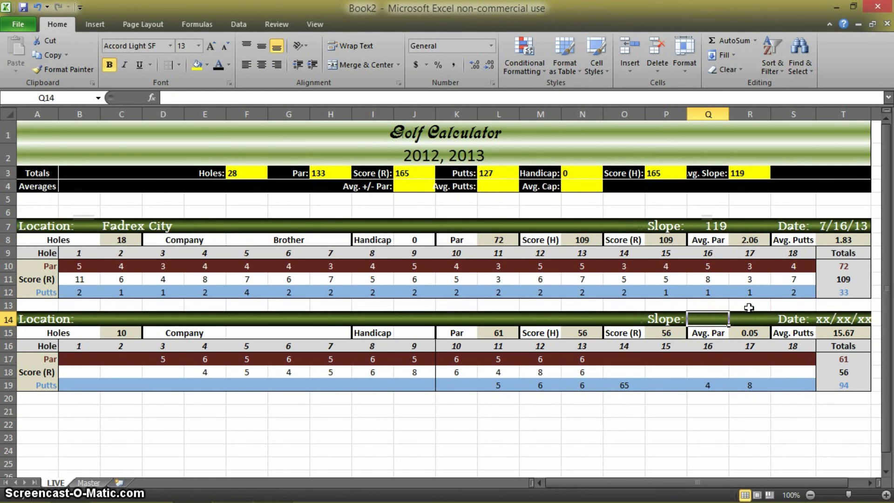
text(120)
key(Return)
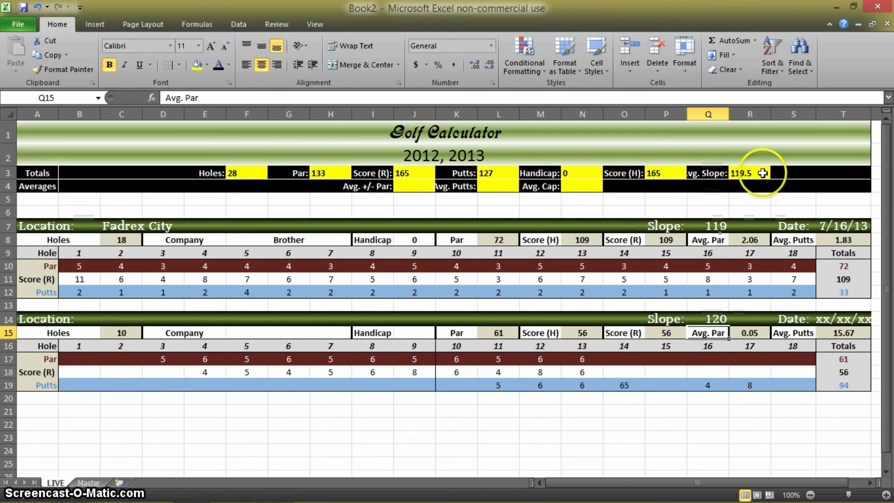
Undo the pasted test course block and review the Avg. Par formula in R8
key(ctrl+z)
click(417, 189)
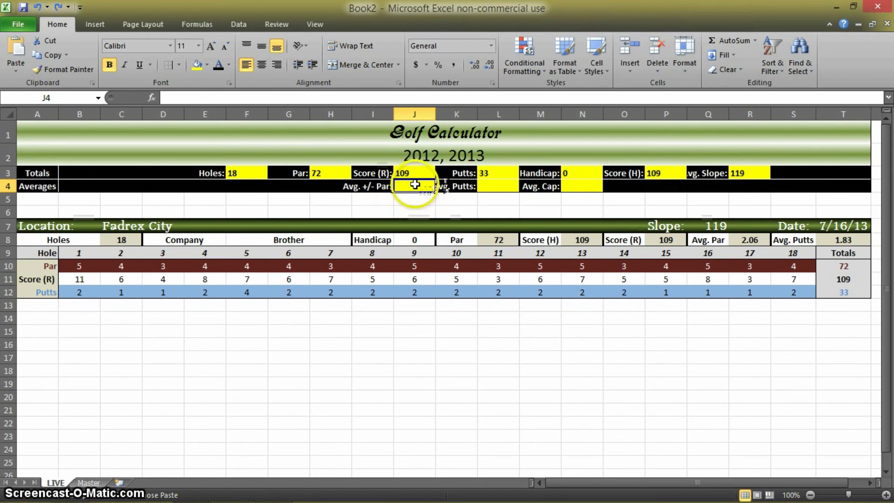
click(750, 240)
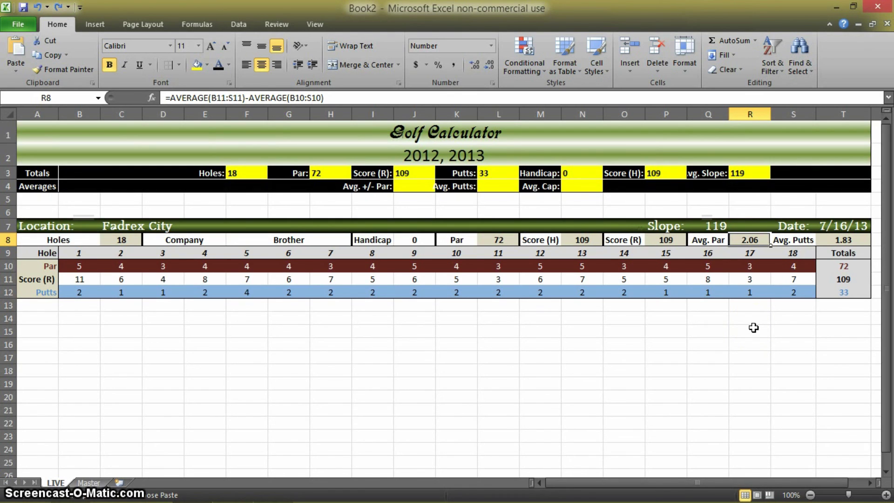
Enter =(J3-H3)/F3 in J4 for the Avg. +/- Par
click(428, 188)
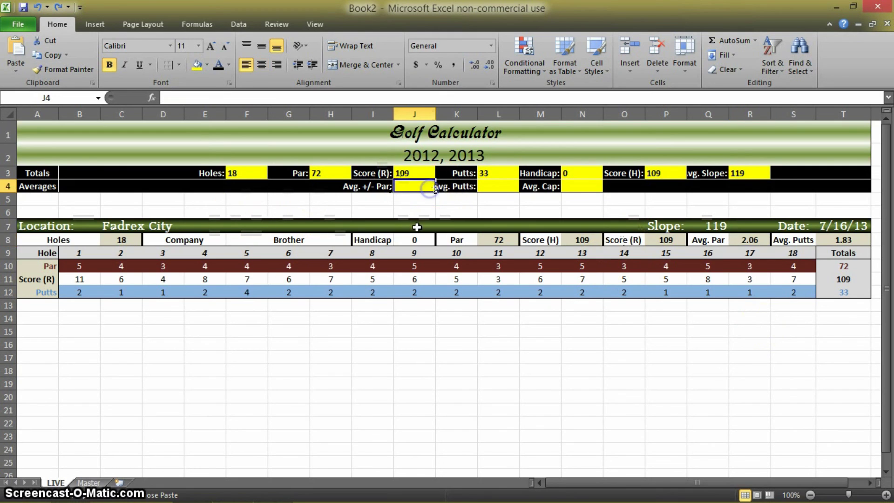
text(=()
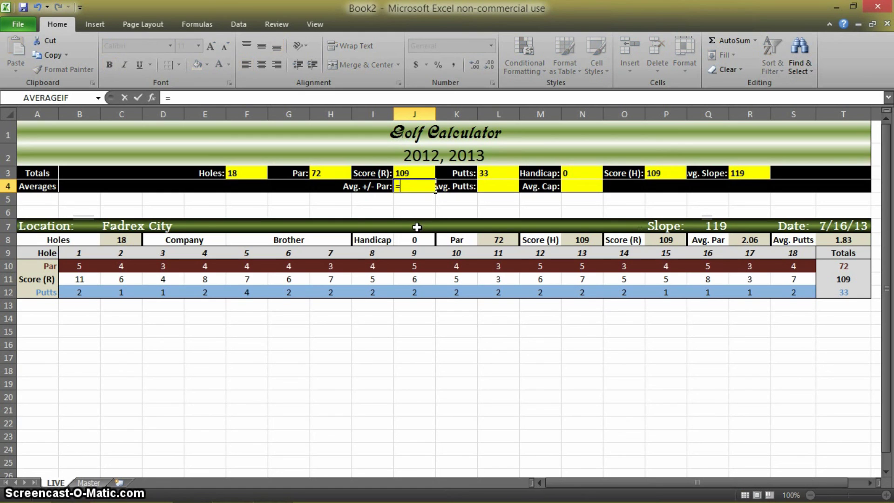
click(426, 171)
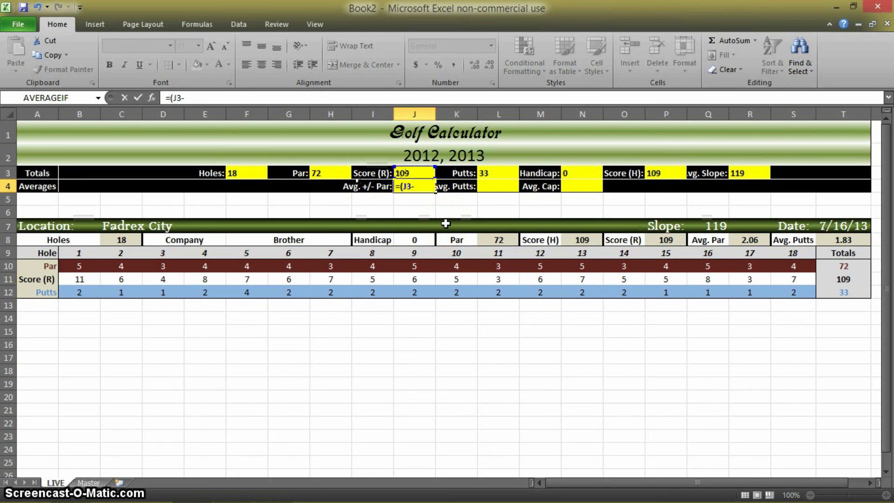
text(-)
click(337, 173)
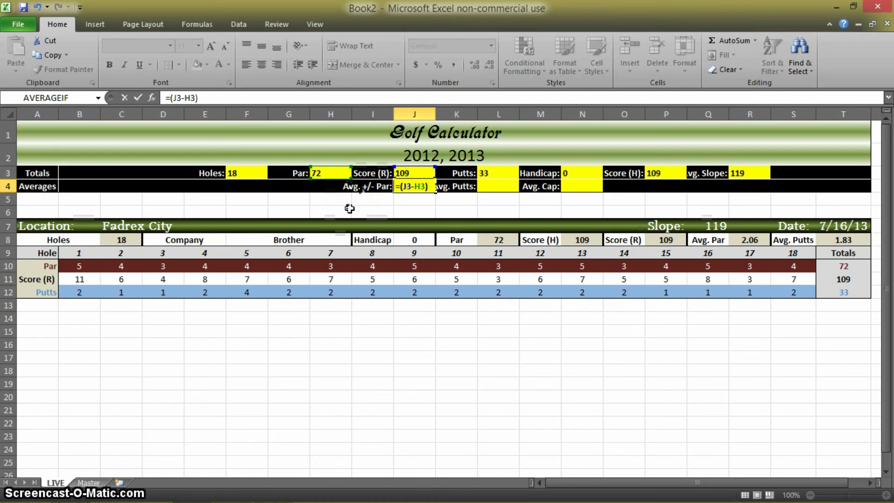
text()/)
click(254, 171)
key(Return)
Reduce J4's decimals so it shows 2.06, comparing it against R8's Avg. Par
click(421, 186)
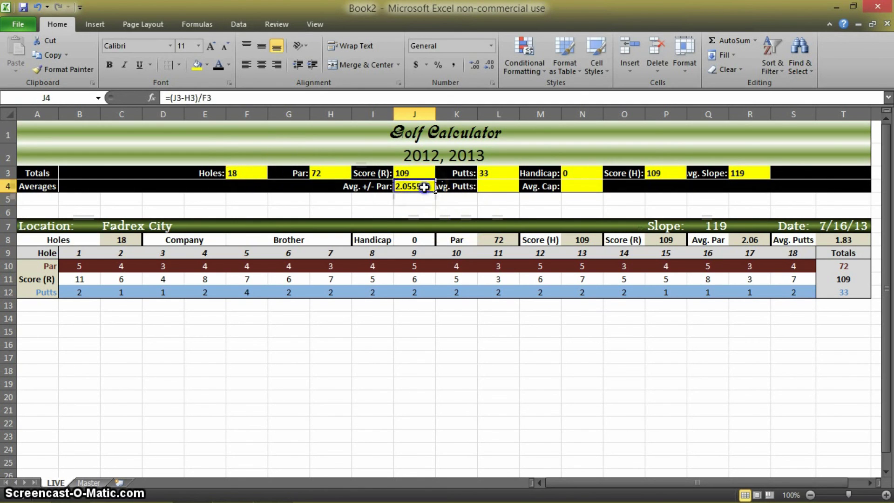
click(491, 65)
click(490, 65)
click(490, 65)
click(491, 65)
click(457, 204)
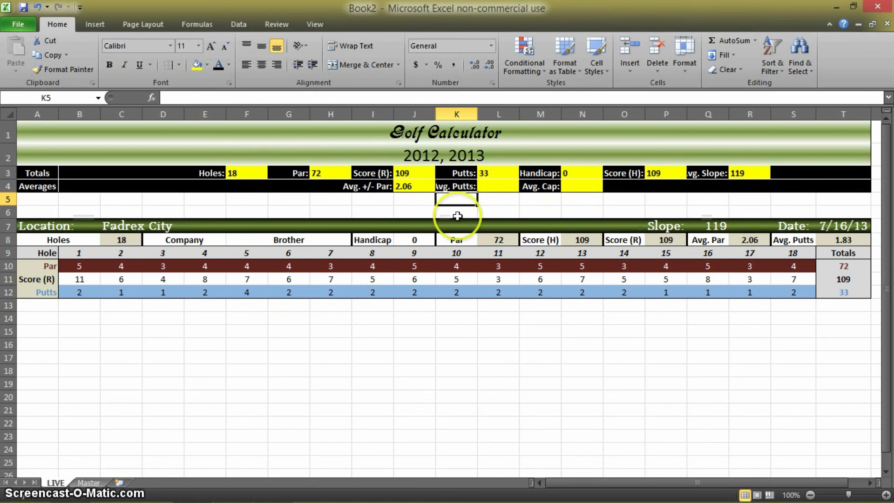
click(745, 241)
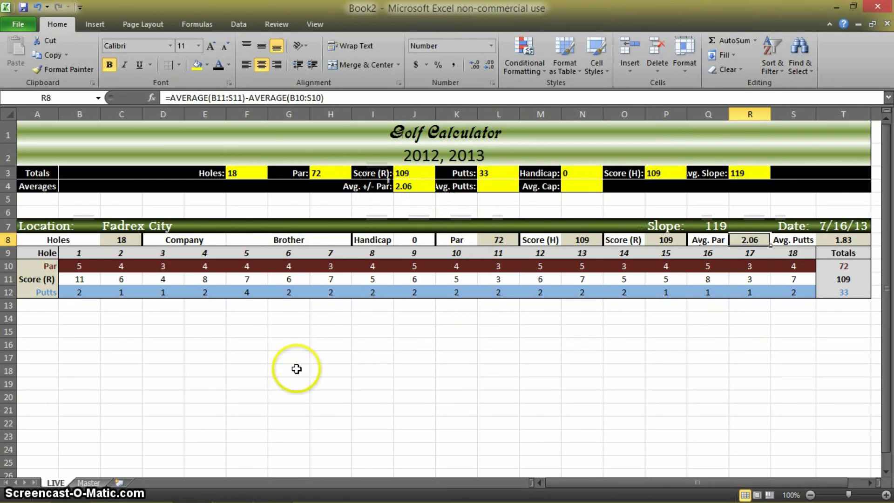
click(419, 186)
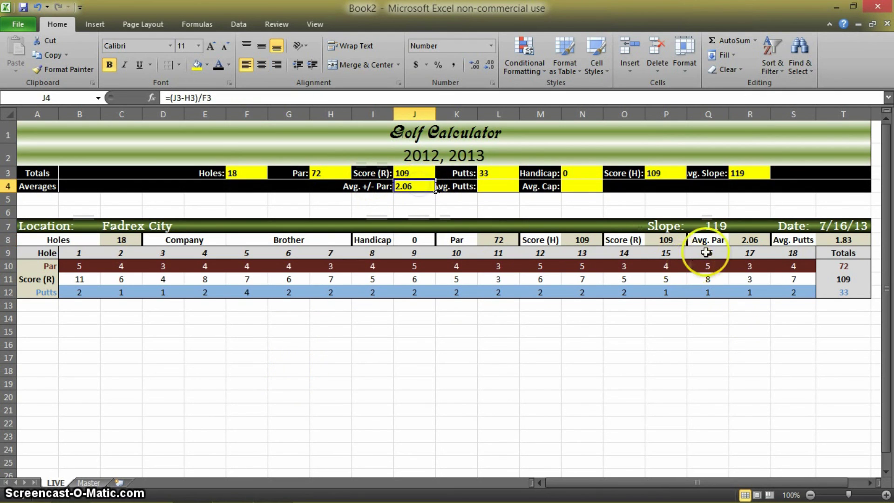
click(741, 240)
click(417, 187)
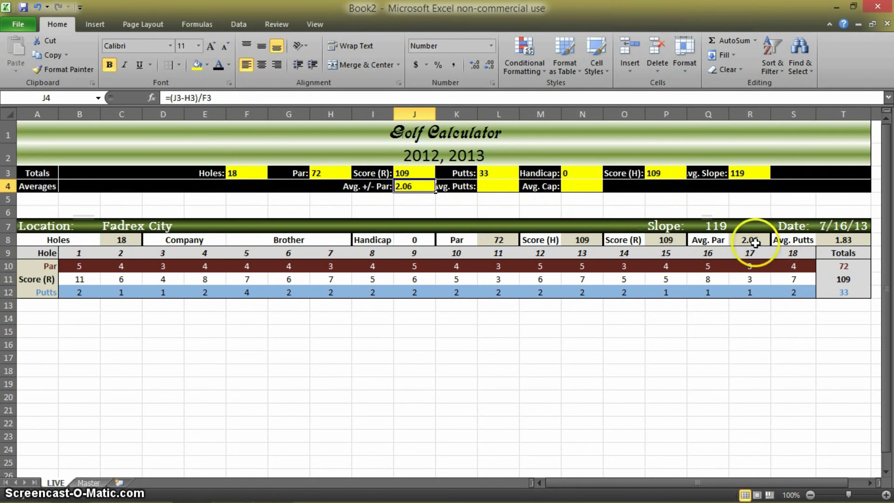